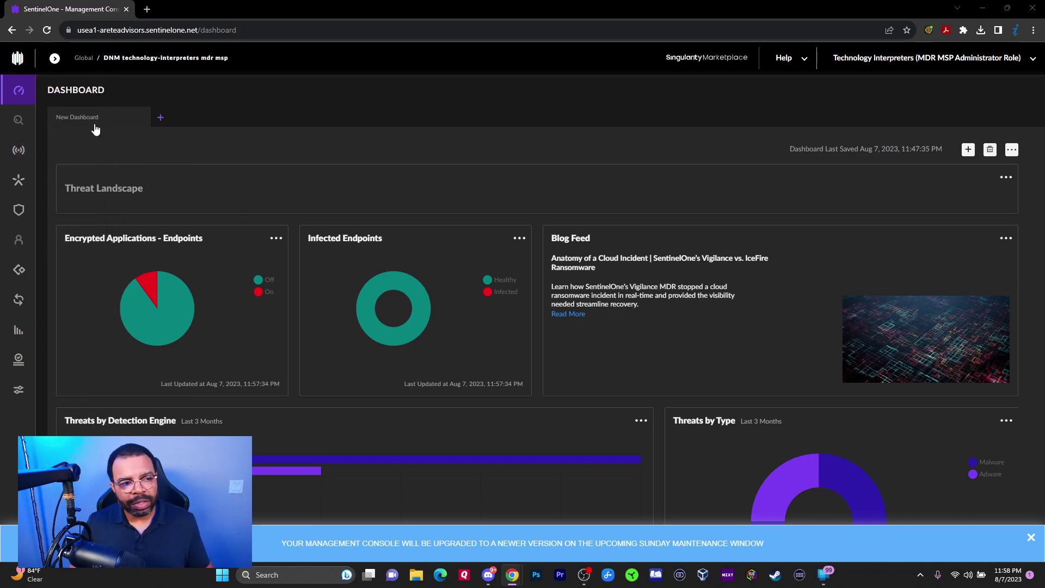
Drag the Encrypted Applications - Endpoints widget to try rearranging it on the dashboard.
{"action": "mouse_move", "coordinate": [26, 96]}
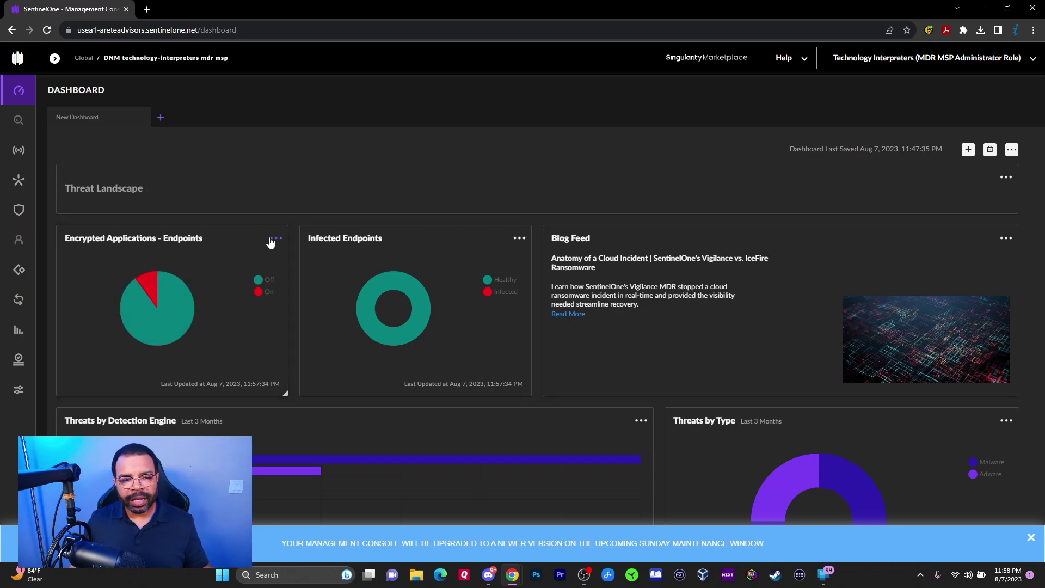
{"action": "left_click_drag", "start_coordinate": [268, 237], "coordinate": [240, 243]}
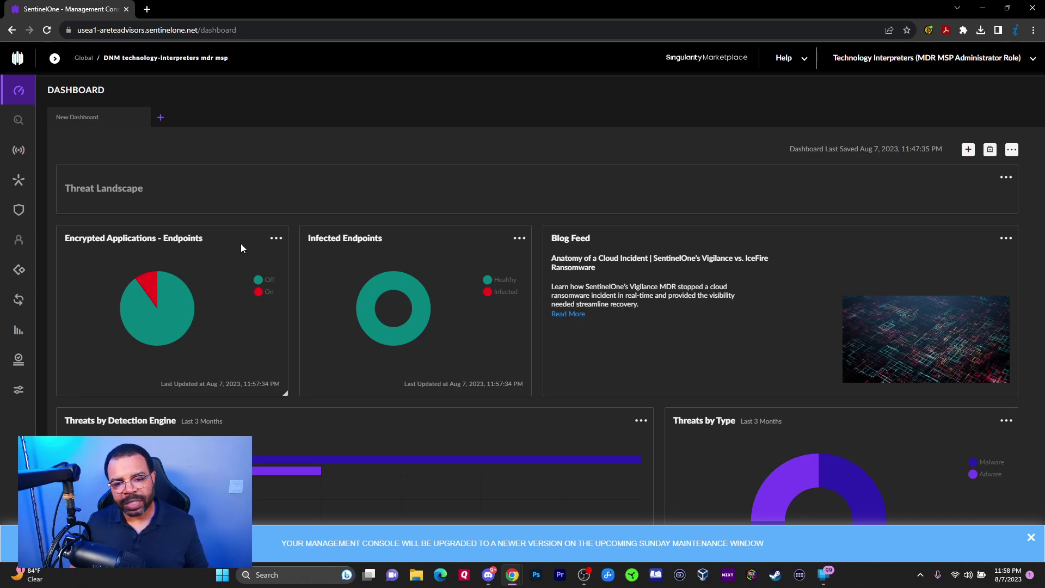
{"action": "scroll", "coordinate": [336, 272], "scroll_direction": "down", "scroll_amount": 2}
{"action": "scroll", "coordinate": [338, 279], "scroll_direction": "up", "scroll_amount": 2}
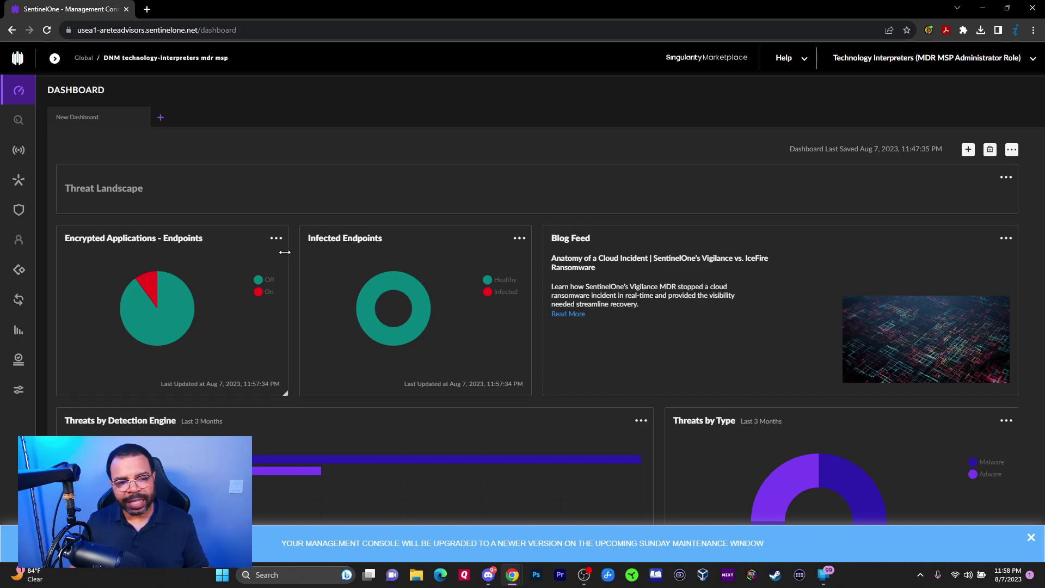
{"action": "scroll", "coordinate": [292, 260], "scroll_direction": "down", "scroll_amount": 1}
{"action": "scroll", "coordinate": [289, 266], "scroll_direction": "up", "scroll_amount": 1}
{"action": "left_click", "coordinate": [275, 237]}
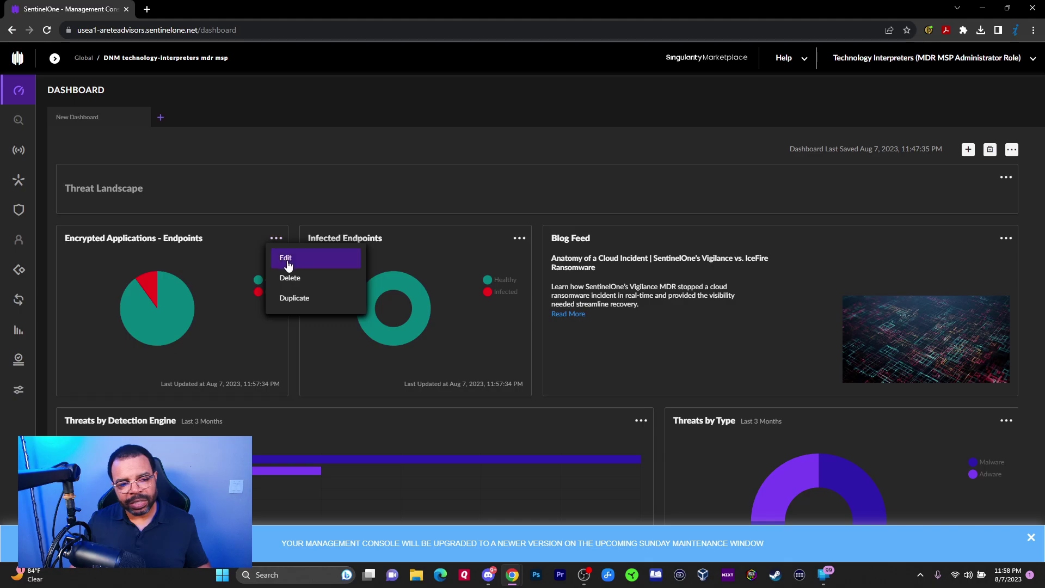
{"action": "left_click", "coordinate": [288, 264]}
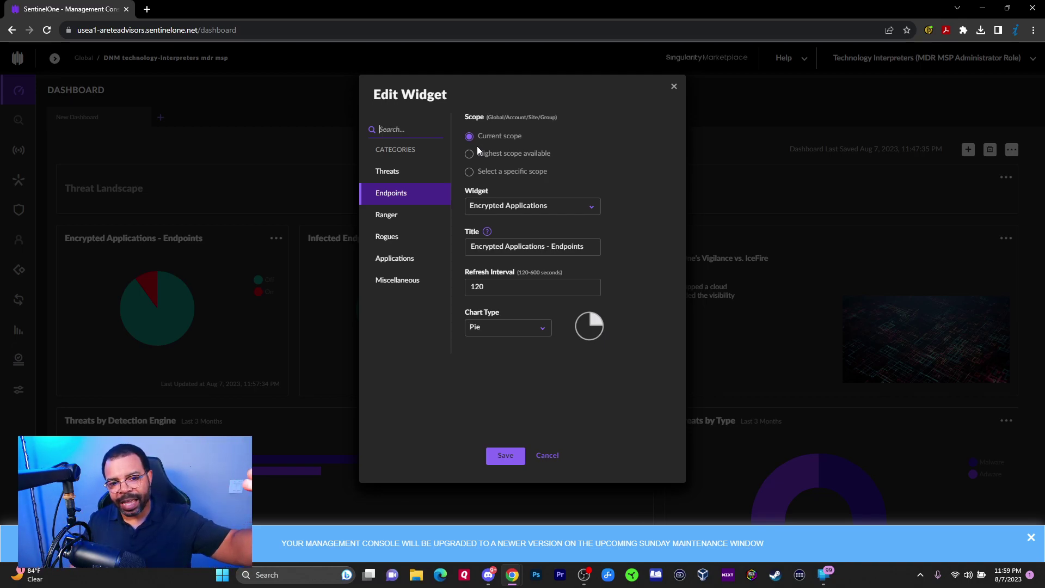
{"action": "left_click", "coordinate": [490, 155]}
{"action": "left_click", "coordinate": [489, 170]}
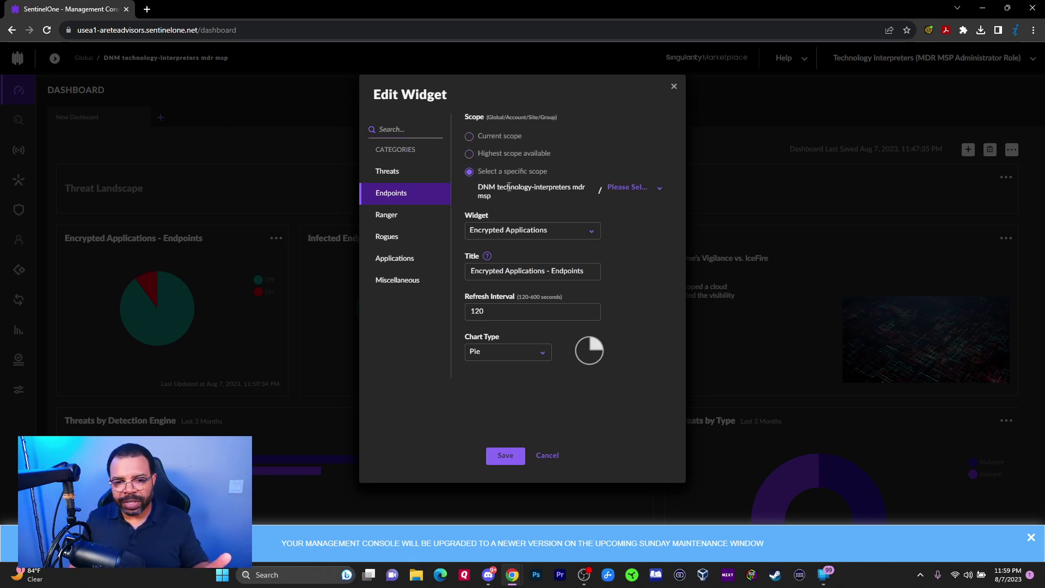
{"action": "left_click", "coordinate": [617, 192]}
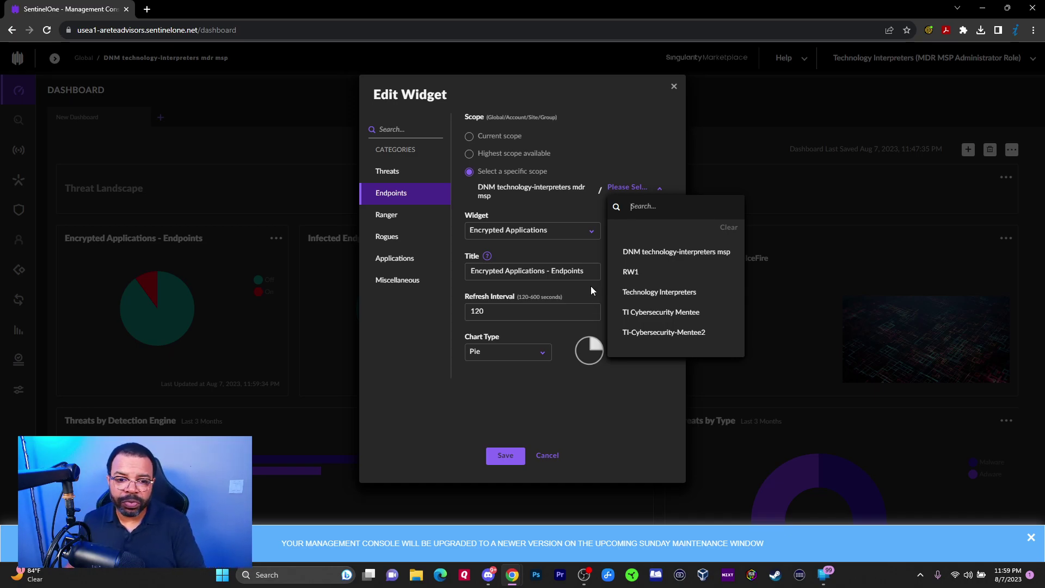
{"action": "left_click", "coordinate": [674, 87]}
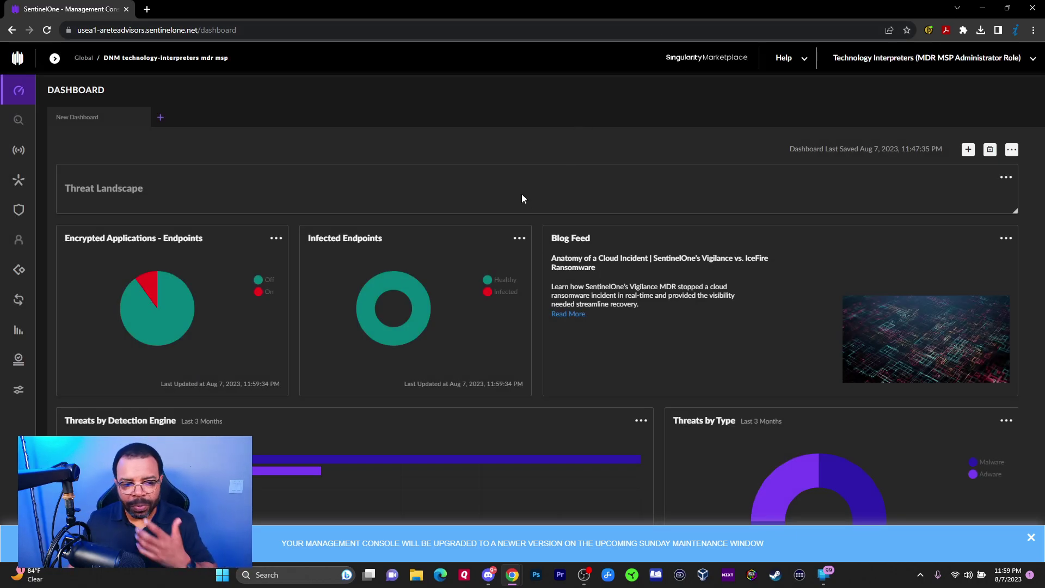
Edit the Encrypted Applications widget into a Threats › Analyst Verdicts widget with a specific scope, then save.
{"action": "left_click", "coordinate": [277, 242]}
{"action": "left_click", "coordinate": [291, 257]}
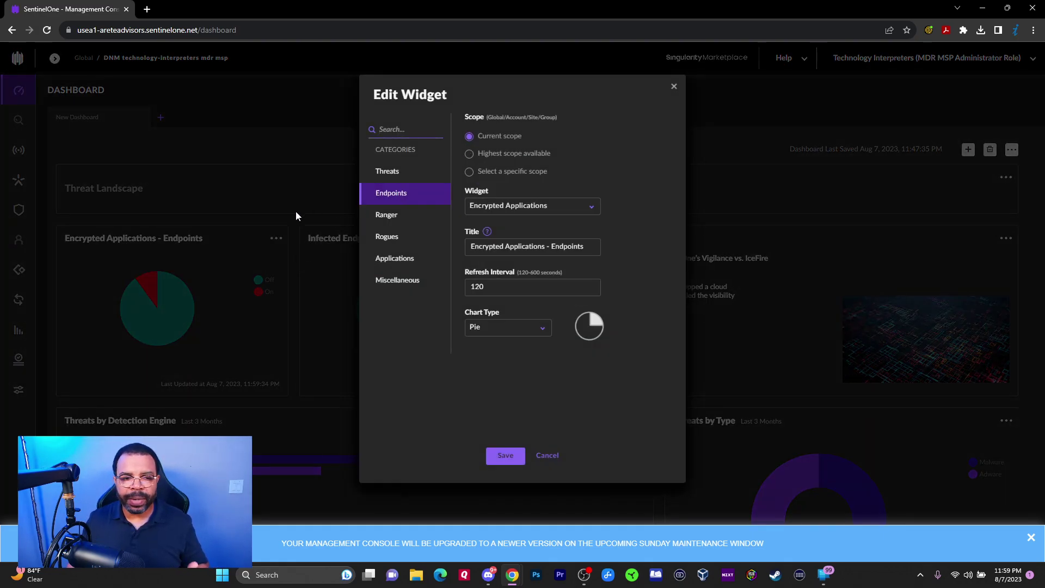
{"action": "left_click", "coordinate": [385, 173]}
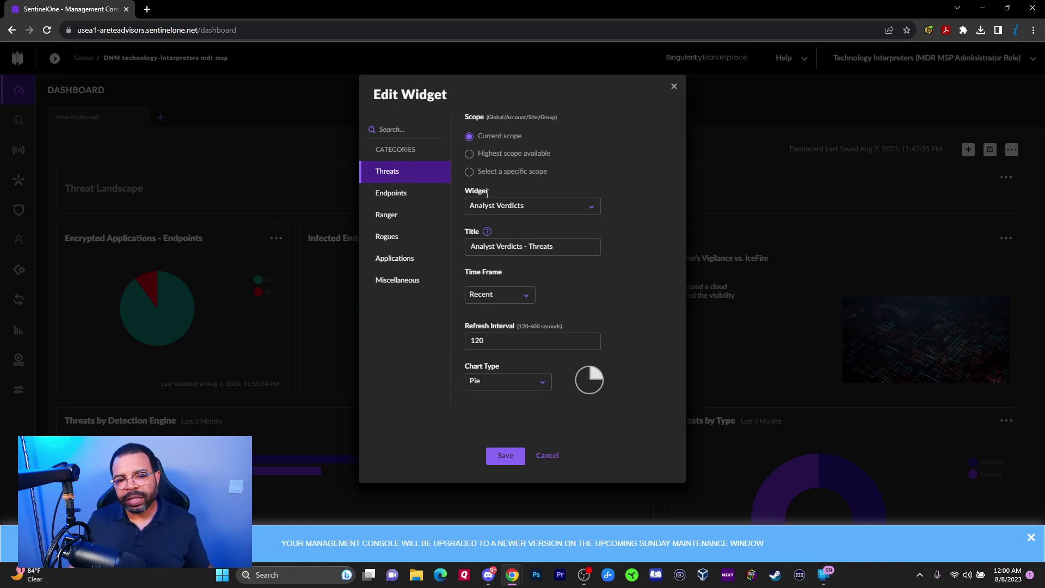
{"action": "left_click", "coordinate": [513, 212]}
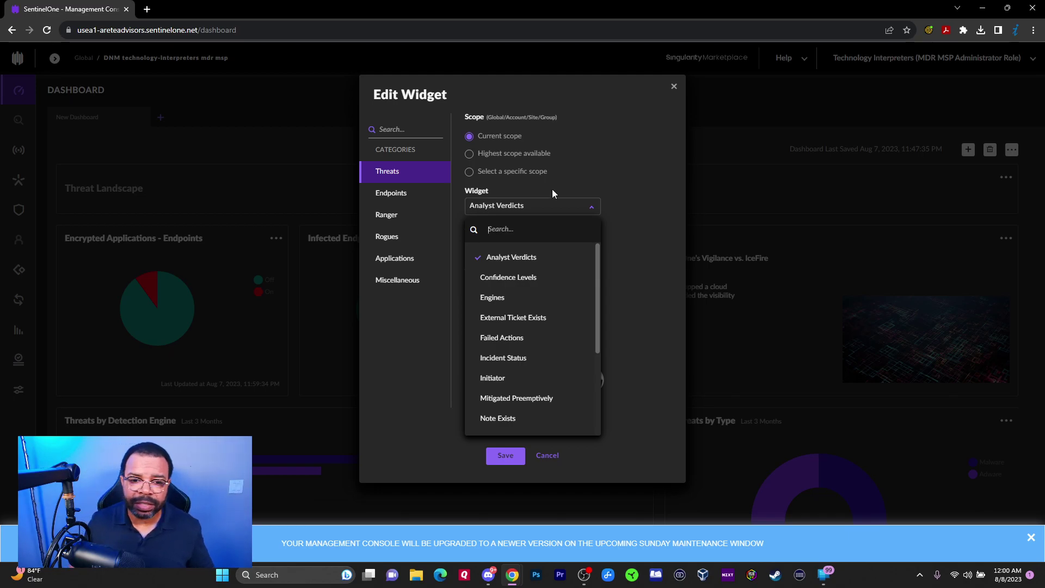
{"action": "left_click", "coordinate": [512, 171]}
{"action": "left_click", "coordinate": [494, 232]}
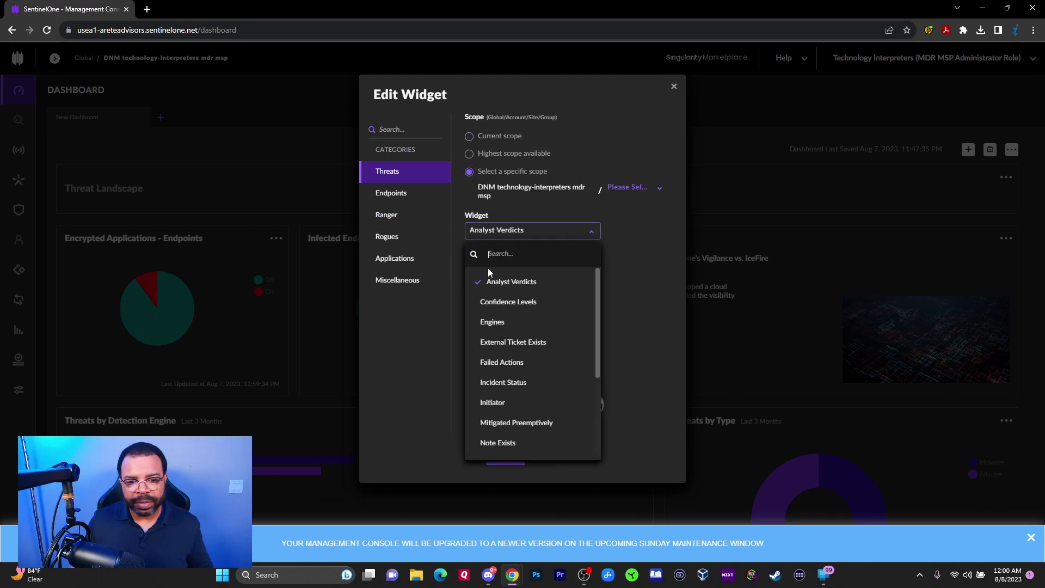
{"action": "left_click", "coordinate": [509, 281]}
{"action": "left_click", "coordinate": [501, 455]}
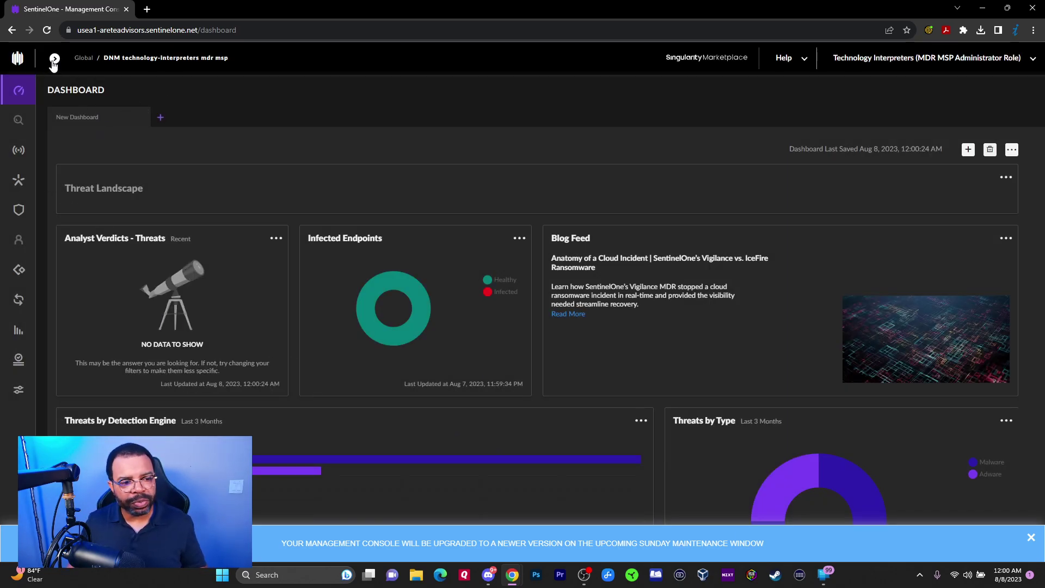
Set the Analyst Verdicts - Threats widget to 'Highest scope available' and save.
{"action": "left_click", "coordinate": [274, 240]}
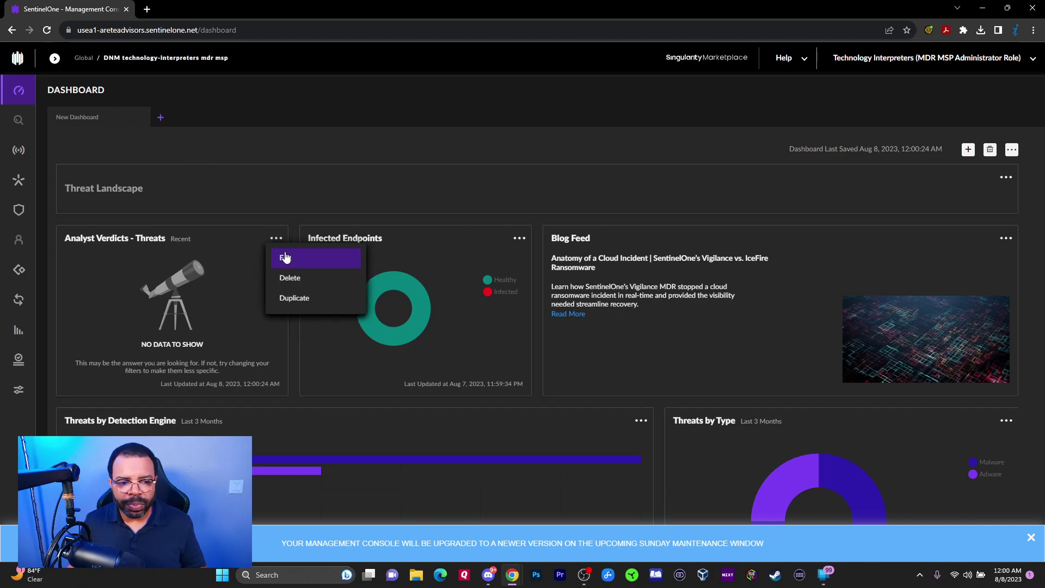
{"action": "left_click", "coordinate": [285, 258]}
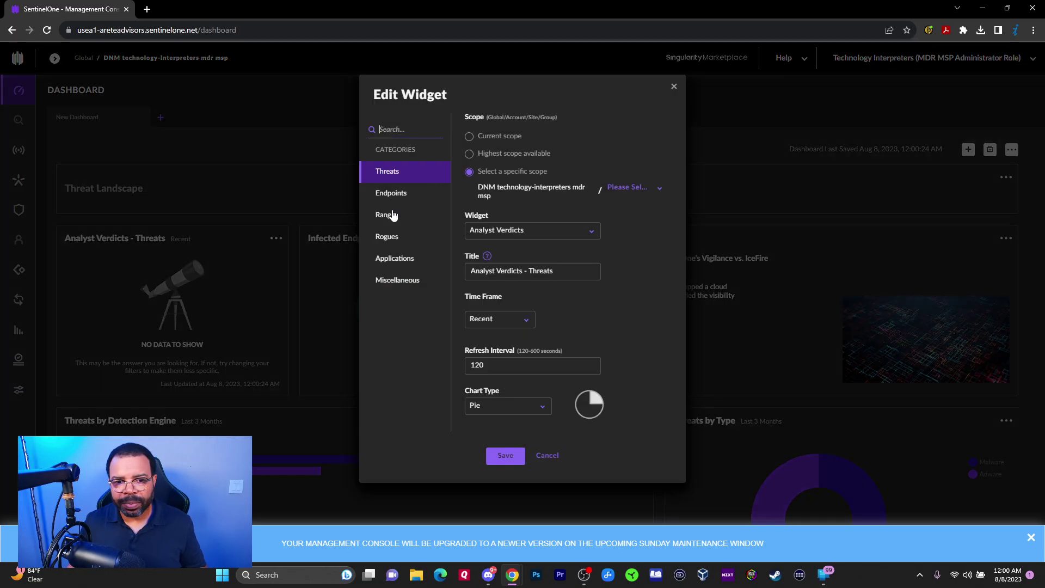
{"action": "left_click", "coordinate": [481, 155]}
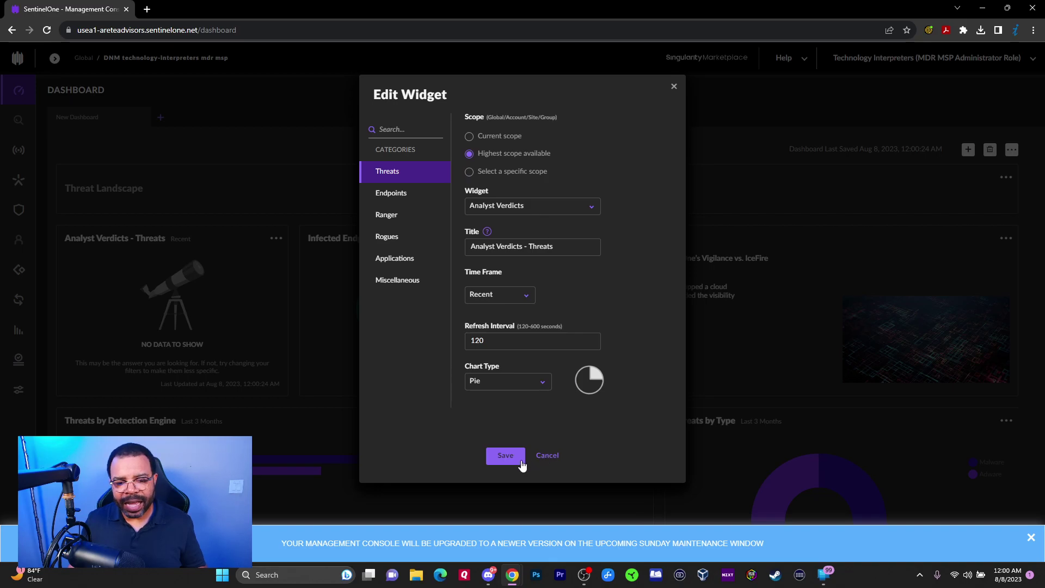
{"action": "left_click", "coordinate": [502, 456]}
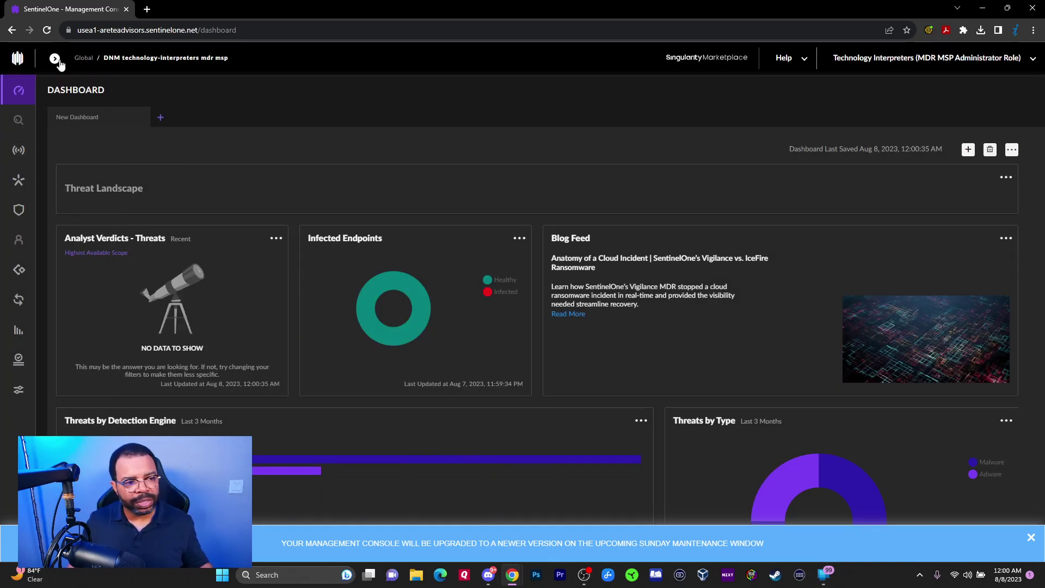
Drill into the TI Cybersecurity Mentee site and Practice Enviroment group, then return to account scope.
{"action": "left_click", "coordinate": [84, 59]}
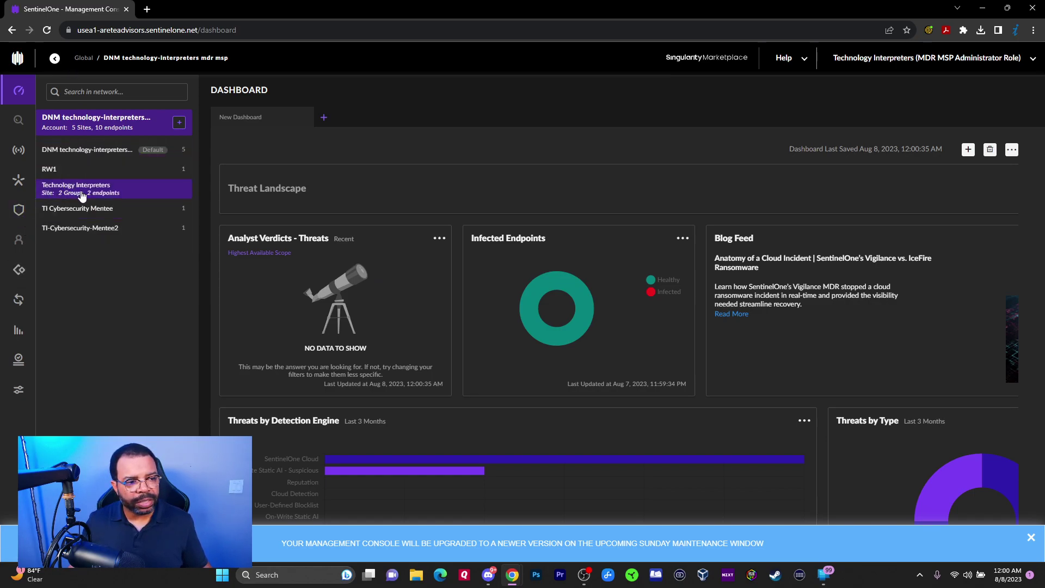
{"action": "left_click", "coordinate": [82, 211]}
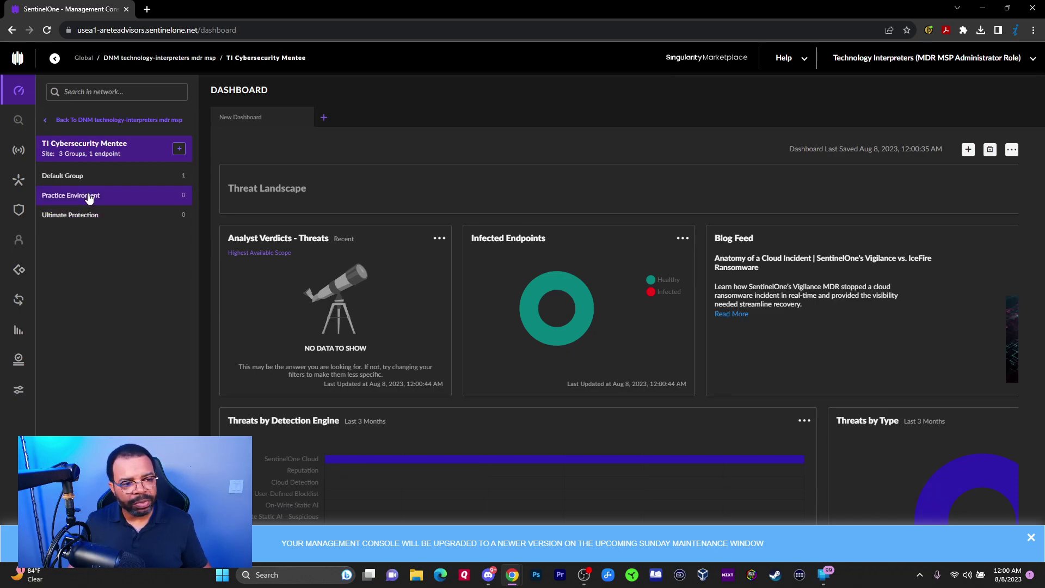
{"action": "left_click", "coordinate": [75, 214]}
{"action": "left_click", "coordinate": [75, 195]}
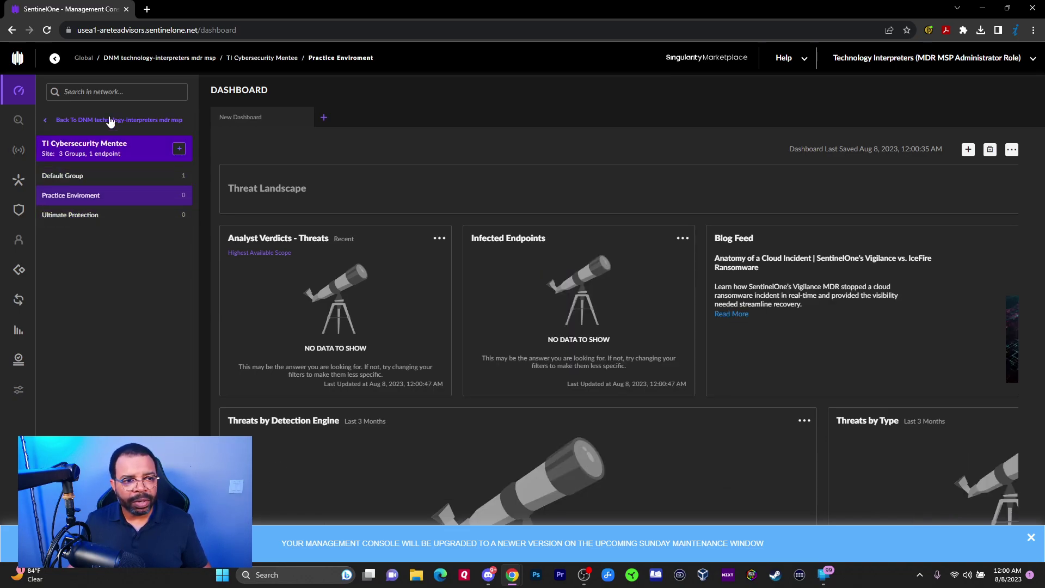
{"action": "left_click", "coordinate": [162, 59]}
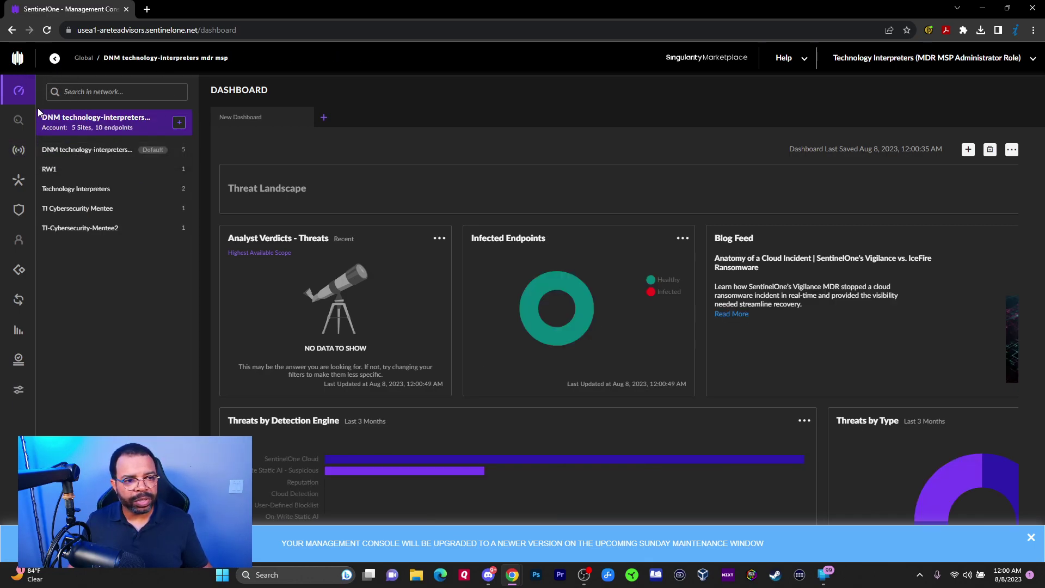
After trying Confidence Levels and Engines, save the widget as External Ticket Exists - Threats.
{"action": "left_click", "coordinate": [440, 239]}
{"action": "left_click", "coordinate": [445, 258]}
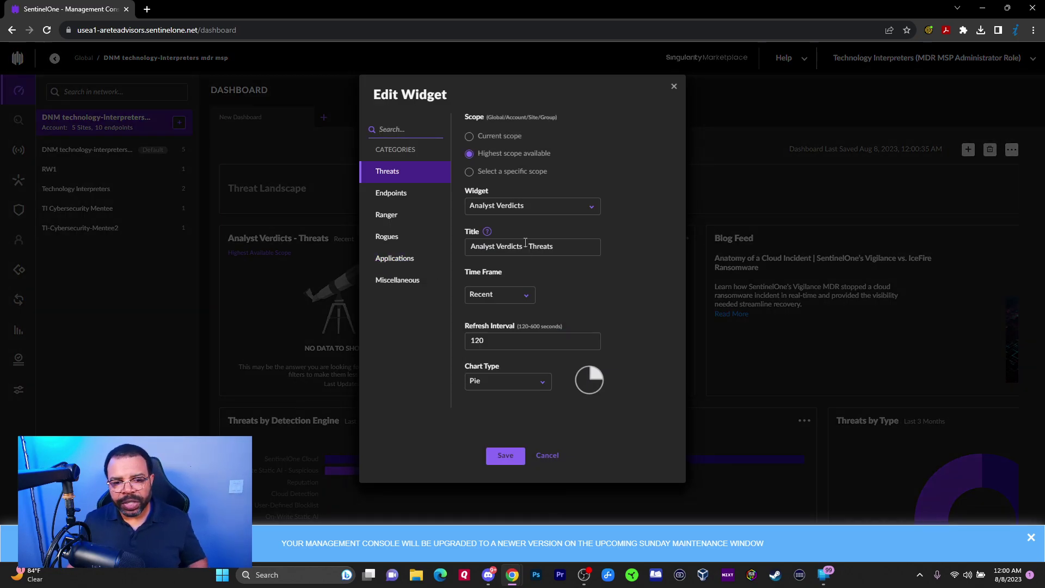
{"action": "left_click", "coordinate": [509, 208]}
{"action": "left_click", "coordinate": [507, 274]}
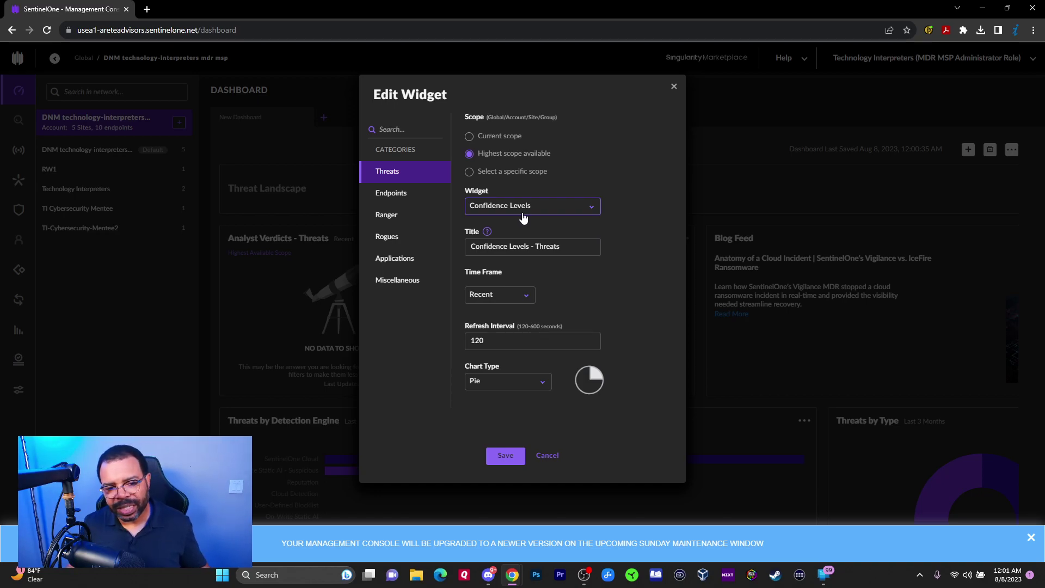
{"action": "left_click", "coordinate": [523, 212]}
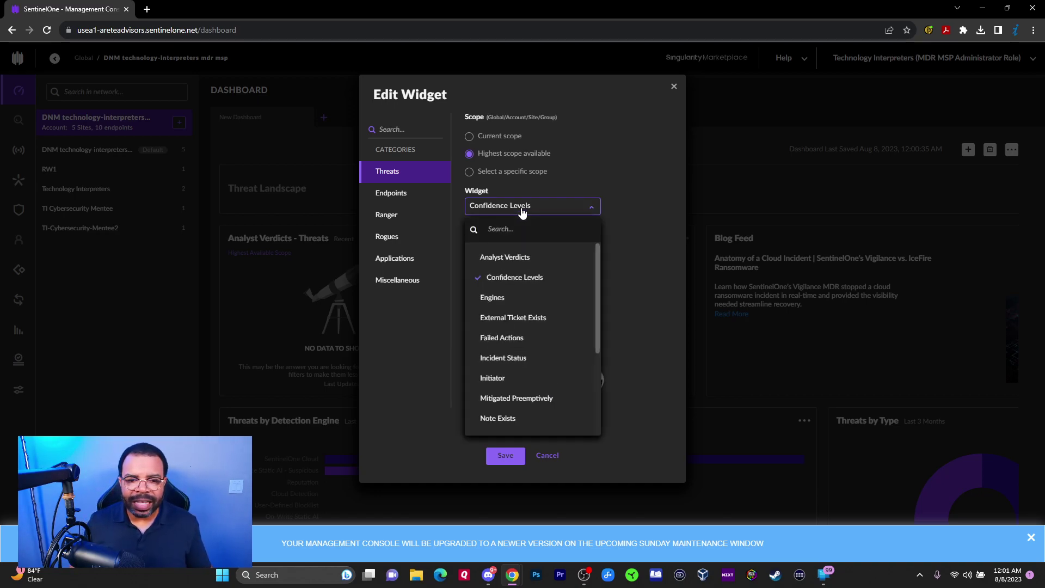
{"action": "left_click", "coordinate": [514, 297]}
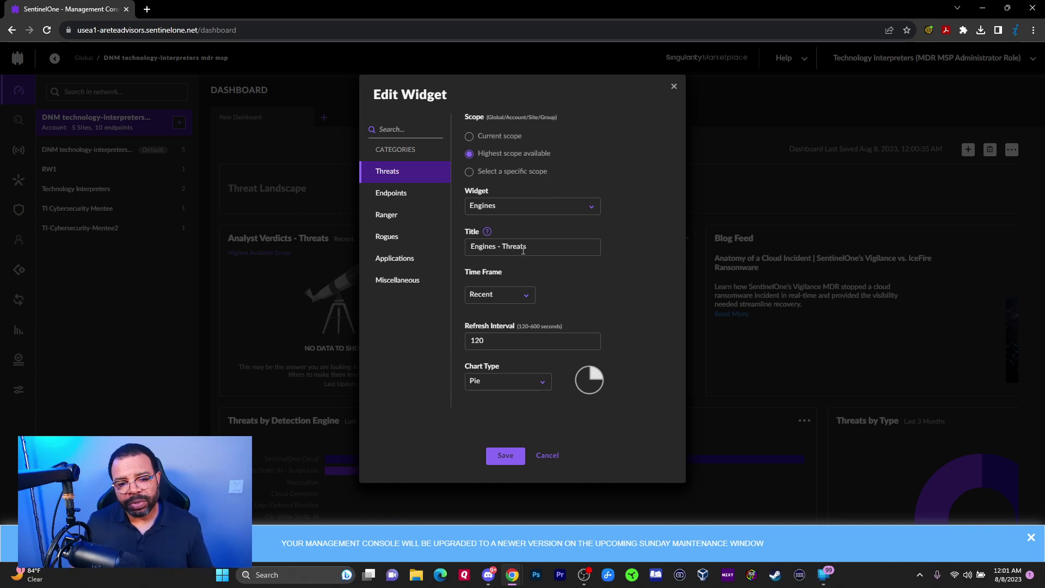
{"action": "left_click", "coordinate": [520, 207]}
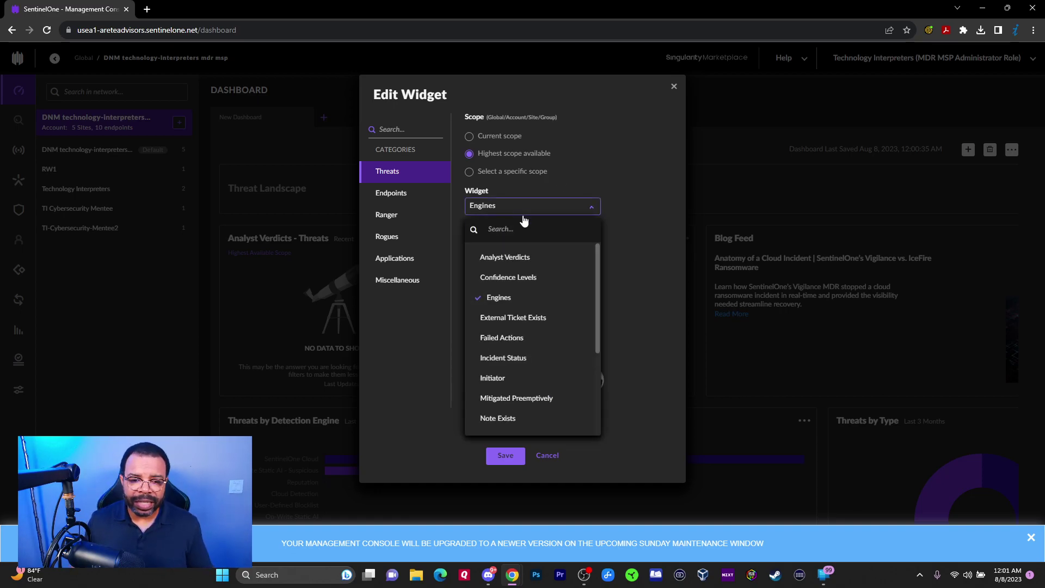
{"action": "left_click", "coordinate": [525, 321]}
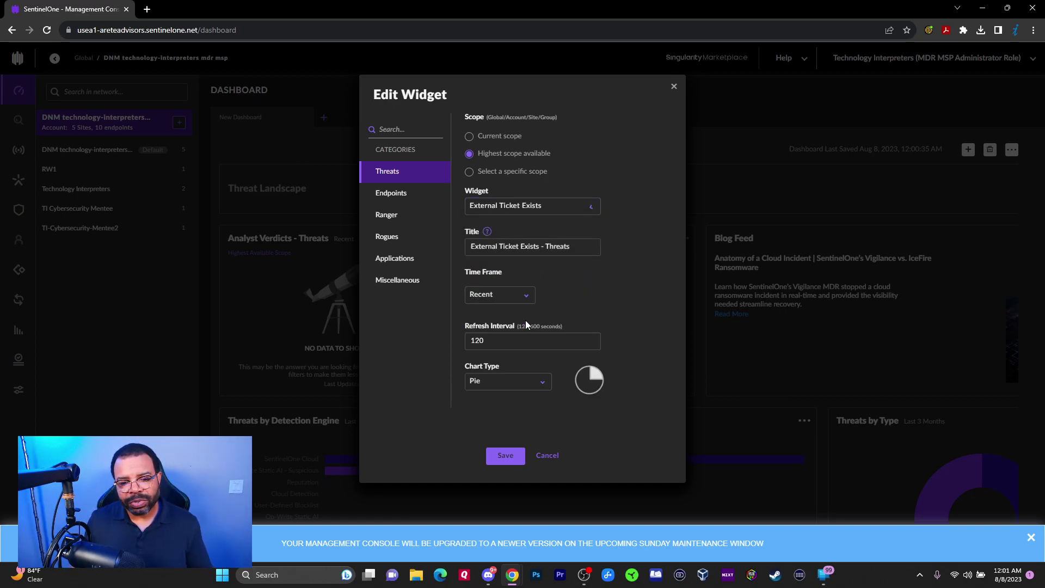
{"action": "left_click", "coordinate": [501, 456]}
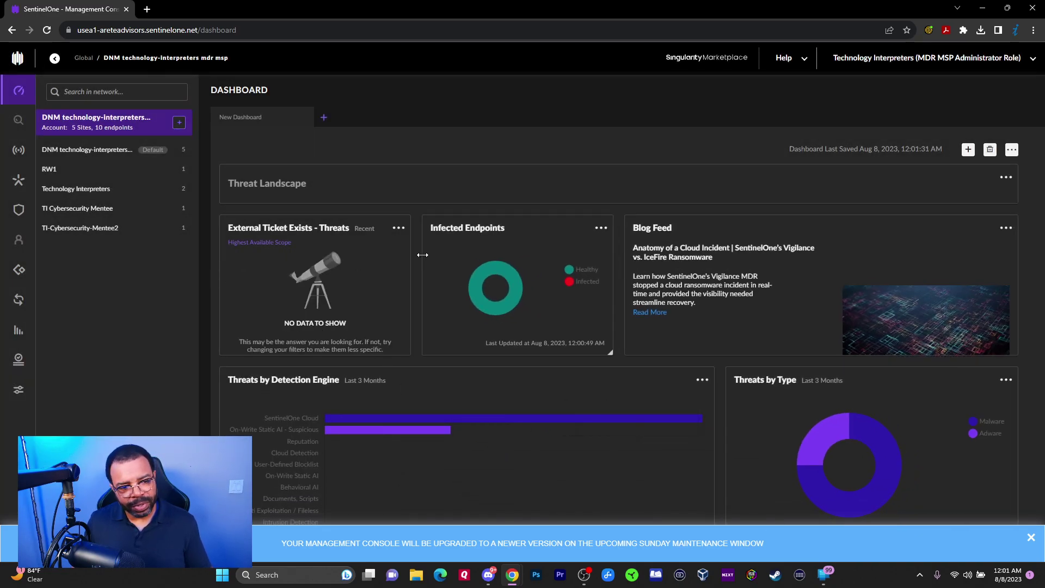
Change the widget to Failed Actions - Threats and save.
{"action": "left_click", "coordinate": [398, 228]}
{"action": "left_click", "coordinate": [408, 246]}
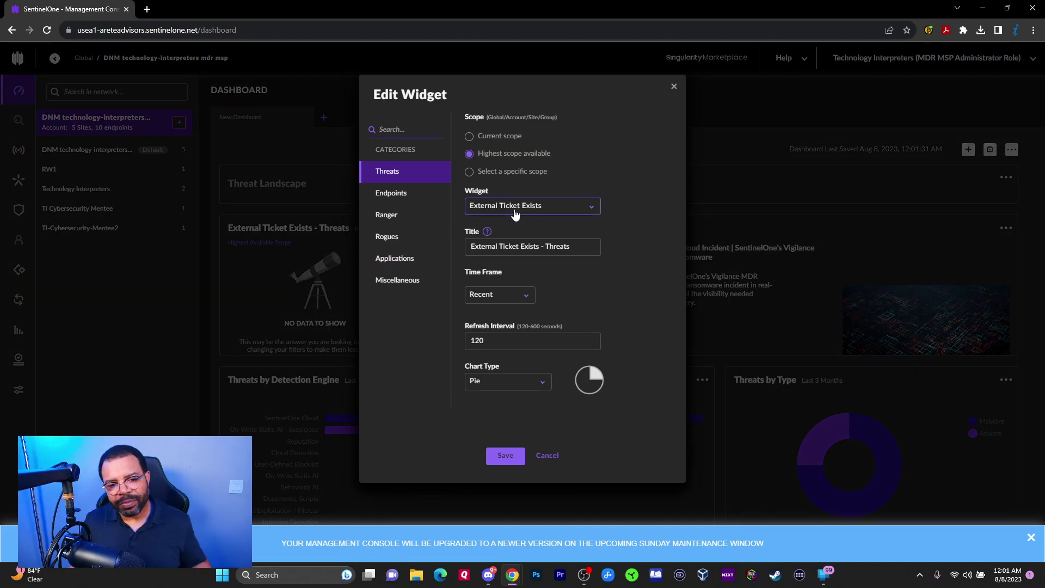
{"action": "left_click", "coordinate": [514, 212]}
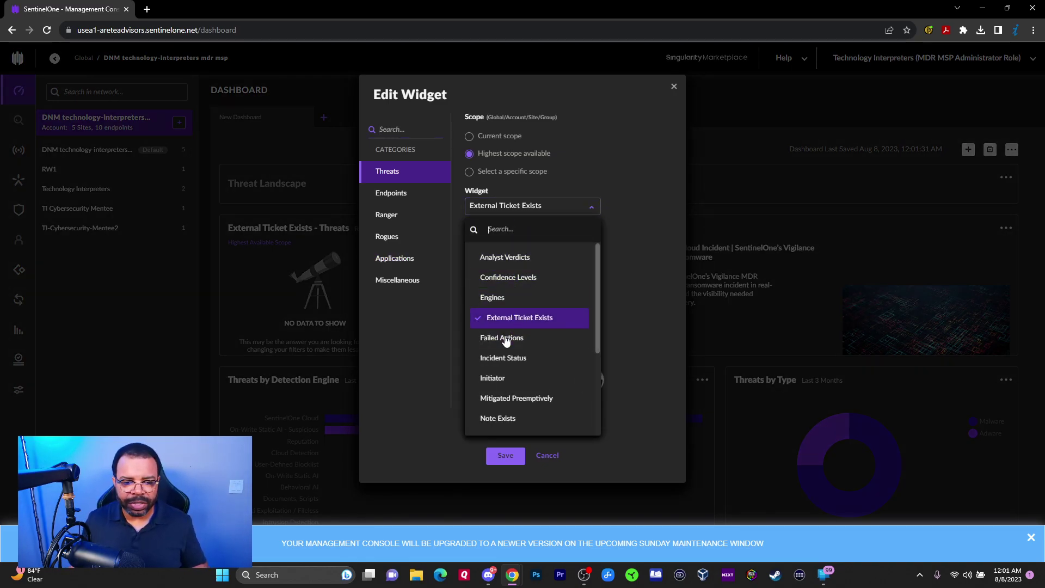
{"action": "left_click", "coordinate": [501, 338]}
{"action": "left_click", "coordinate": [506, 452]}
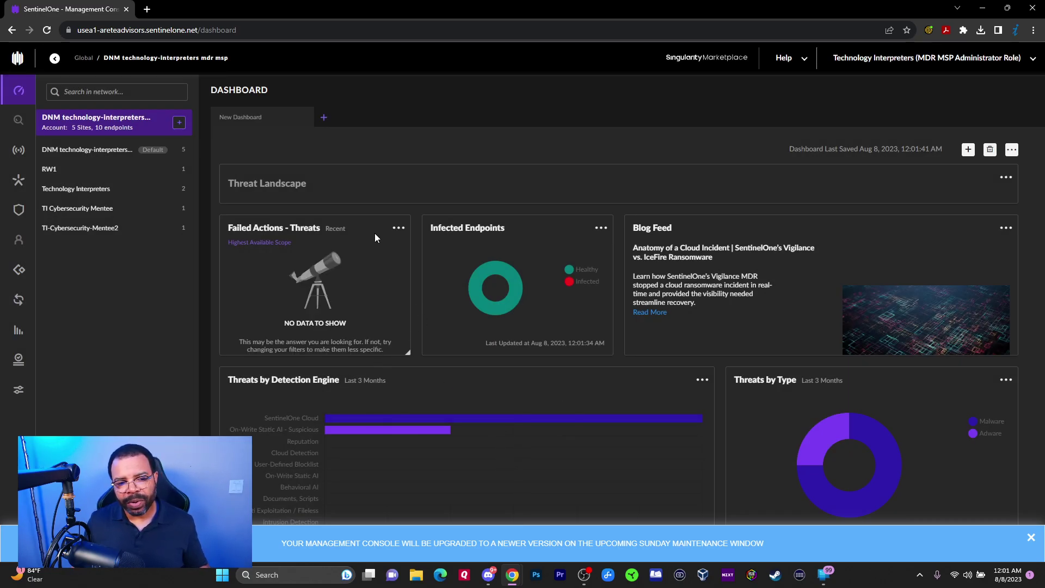
Change the Failed Actions widget to Incident Status - Threats and save.
{"action": "left_click", "coordinate": [397, 228]}
{"action": "left_click", "coordinate": [405, 240]}
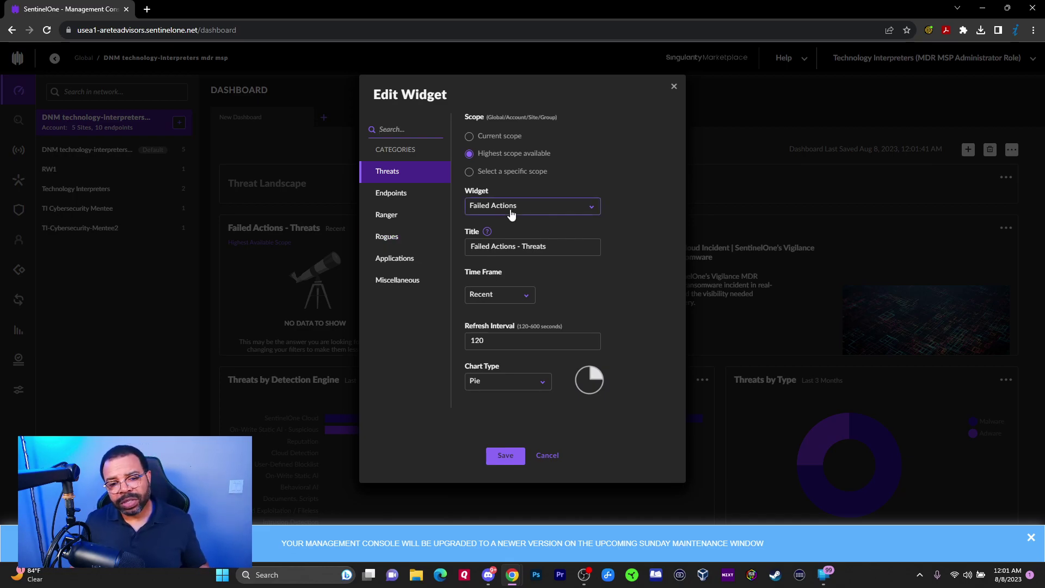
{"action": "left_click", "coordinate": [511, 212]}
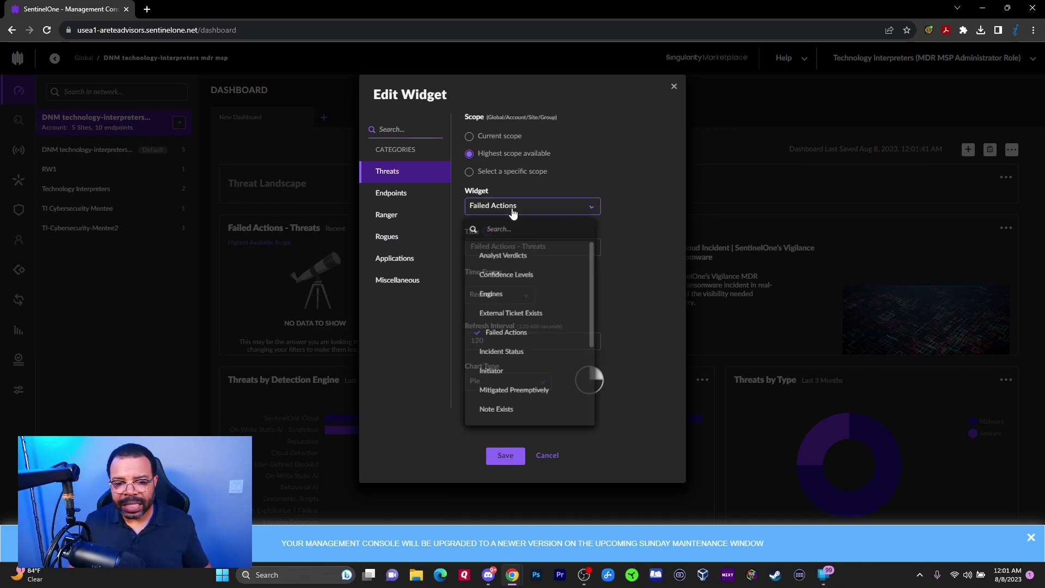
{"action": "left_click", "coordinate": [514, 361]}
{"action": "left_click", "coordinate": [505, 456]}
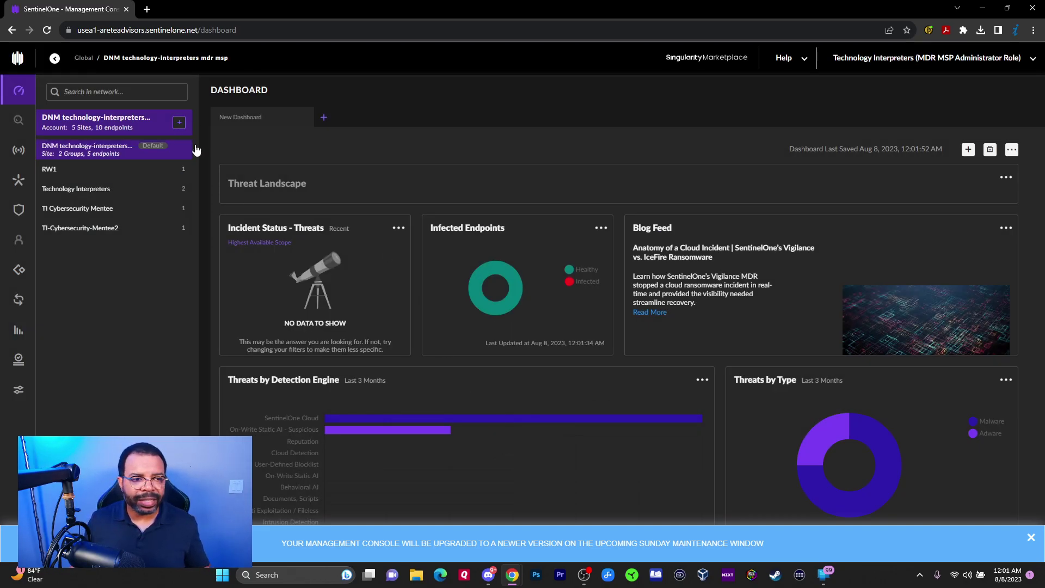
Switch the widget to Initiator with a 120-second refresh, keep the Pie chart, and save.
{"action": "left_click", "coordinate": [398, 228]}
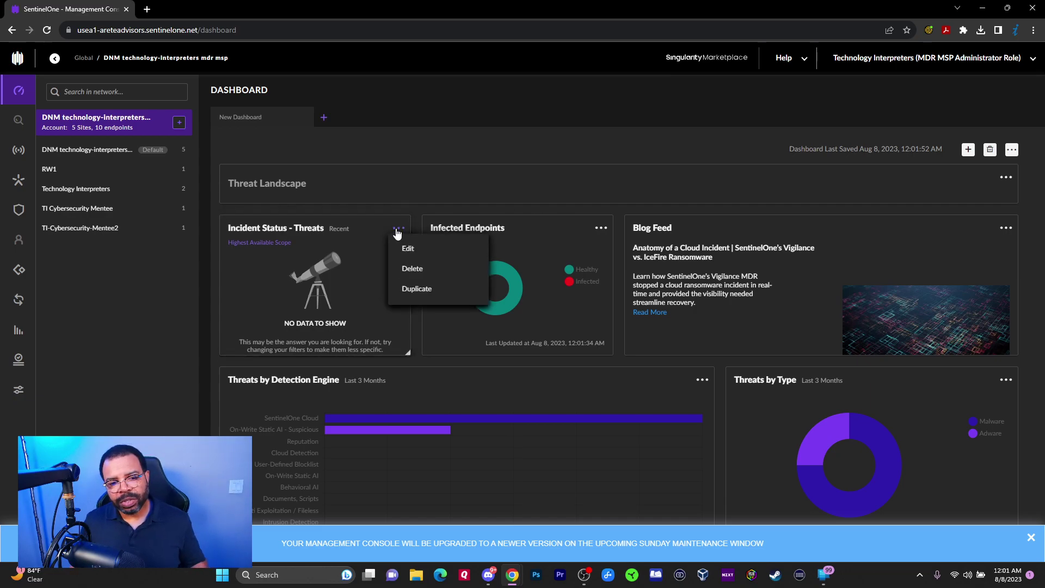
{"action": "left_click", "coordinate": [411, 248]}
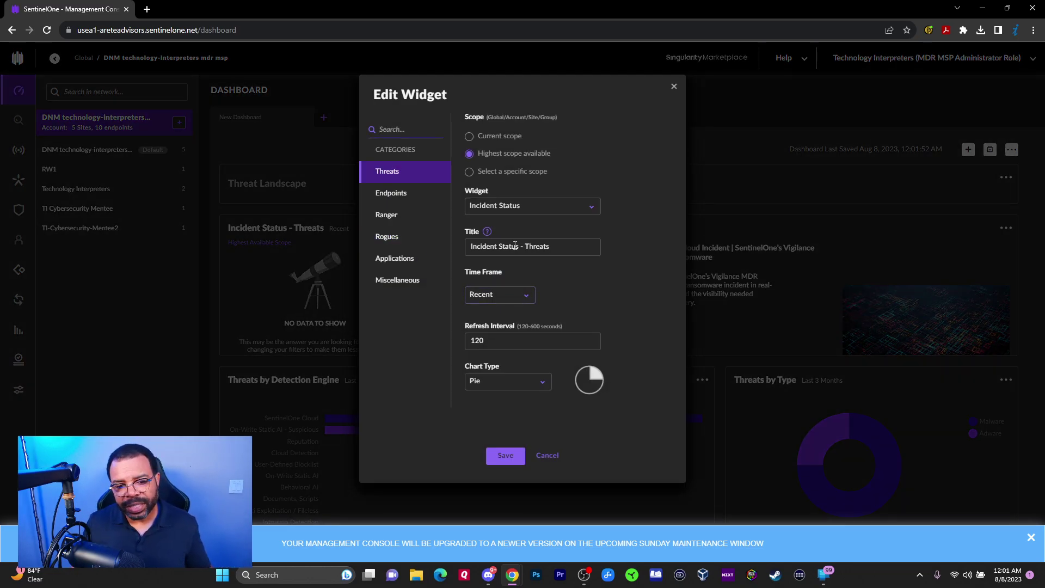
{"action": "left_click", "coordinate": [514, 207]}
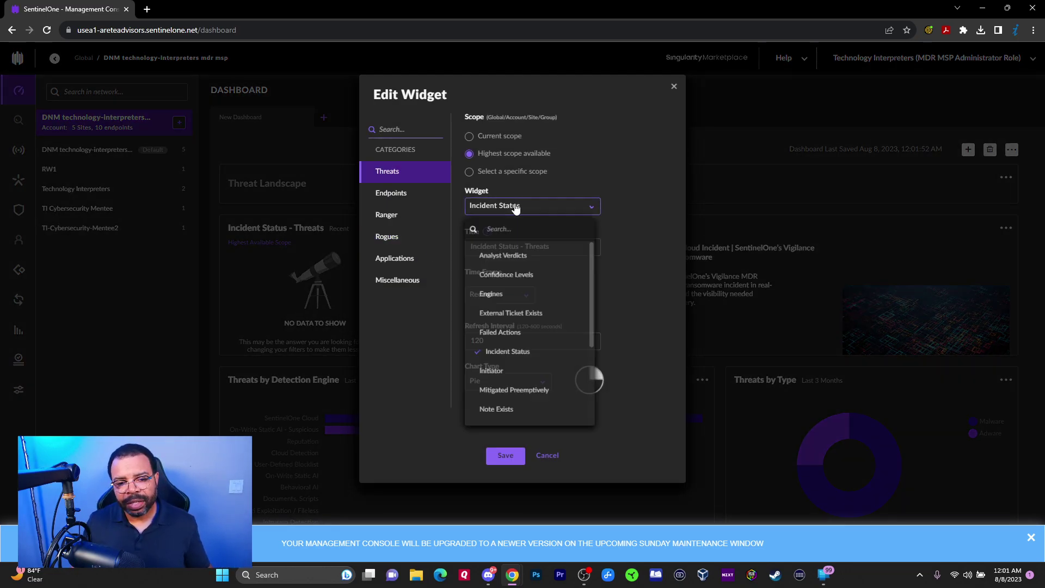
{"action": "left_click", "coordinate": [508, 375]}
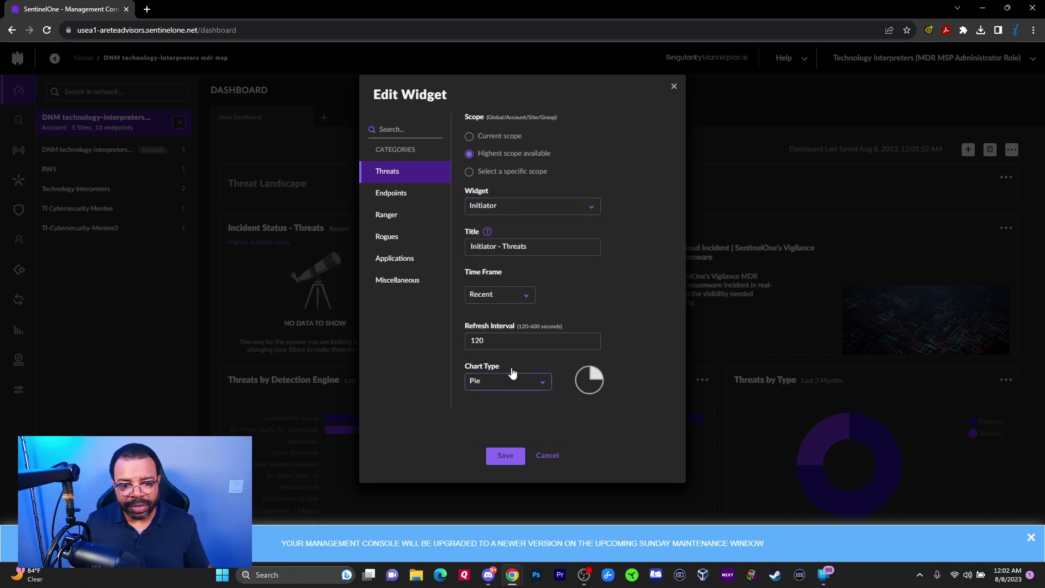
{"action": "left_click", "coordinate": [518, 249]}
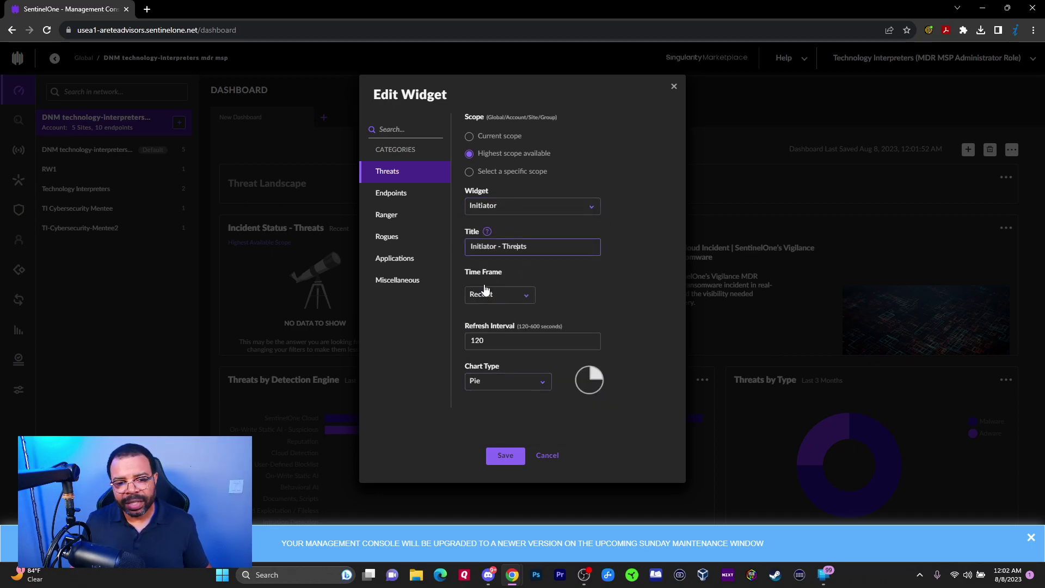
{"action": "double_click", "coordinate": [485, 341]}
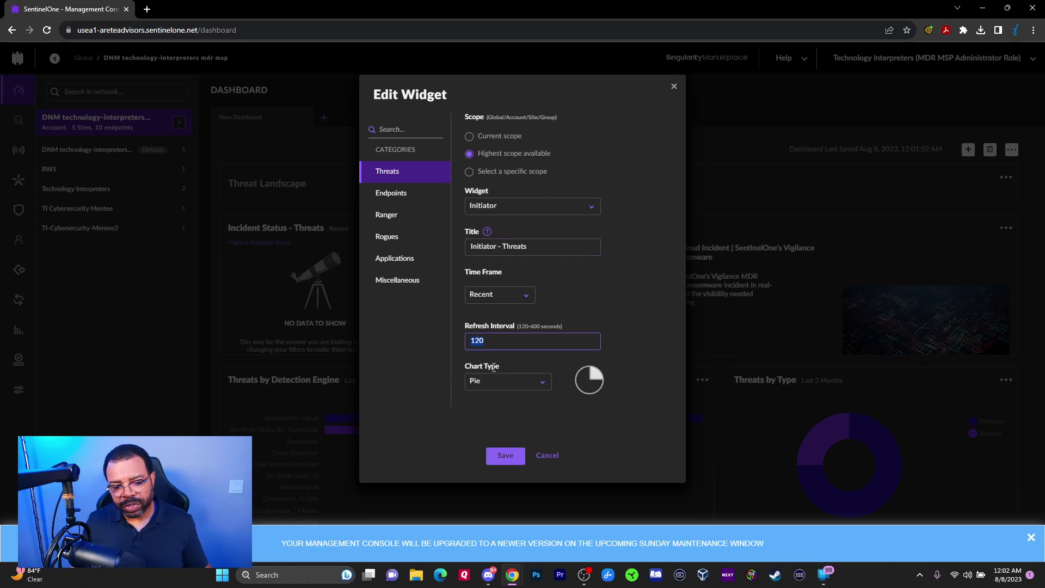
{"action": "left_click", "coordinate": [520, 384]}
{"action": "left_click", "coordinate": [586, 353]}
{"action": "left_click", "coordinate": [499, 204]}
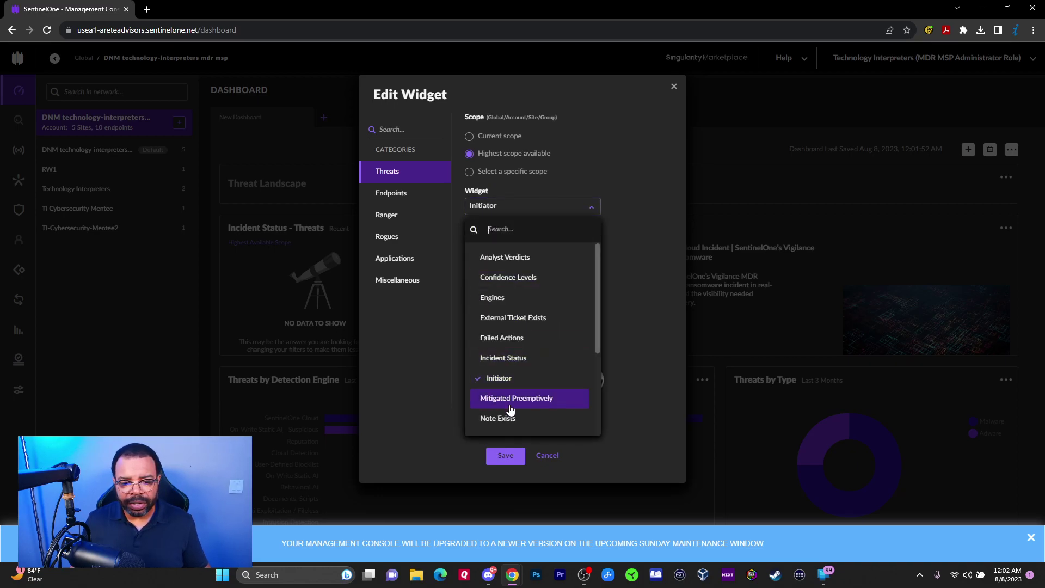
{"action": "left_click", "coordinate": [504, 455]}
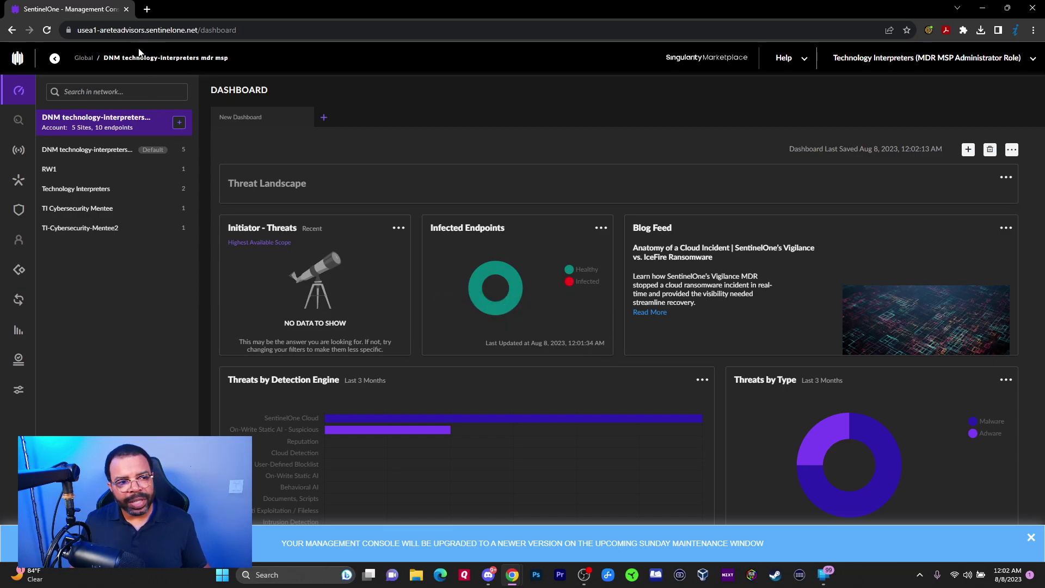
View the DNM technology-interpreters msp, RW1, Technology Interpreters and TI Cybersecurity Mentee dashboards, ending on TI-Cybersecurity-Mentee2.
{"action": "left_click", "coordinate": [85, 153]}
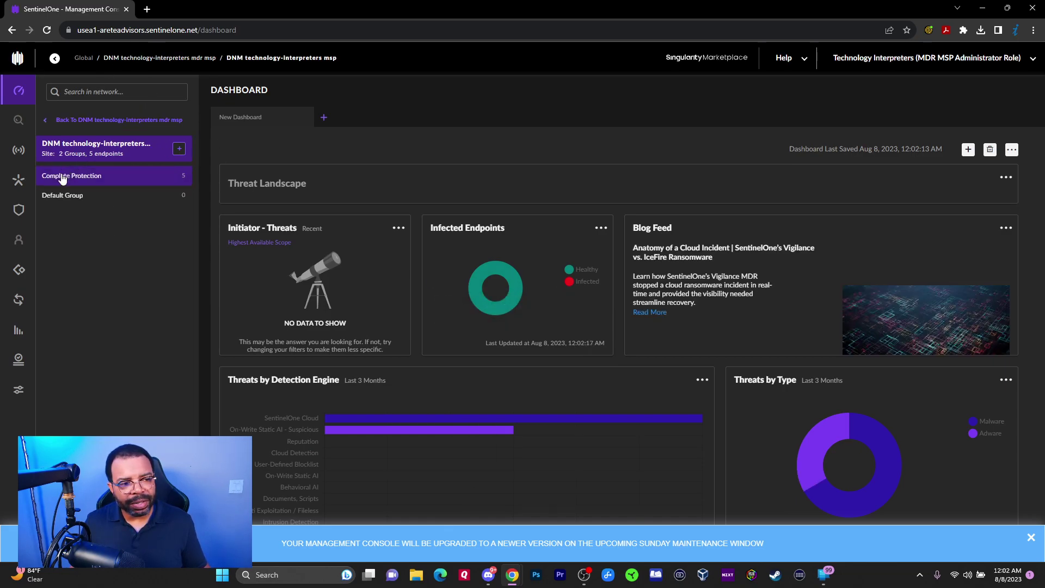
{"action": "left_click", "coordinate": [61, 182]}
{"action": "left_click", "coordinate": [87, 121]}
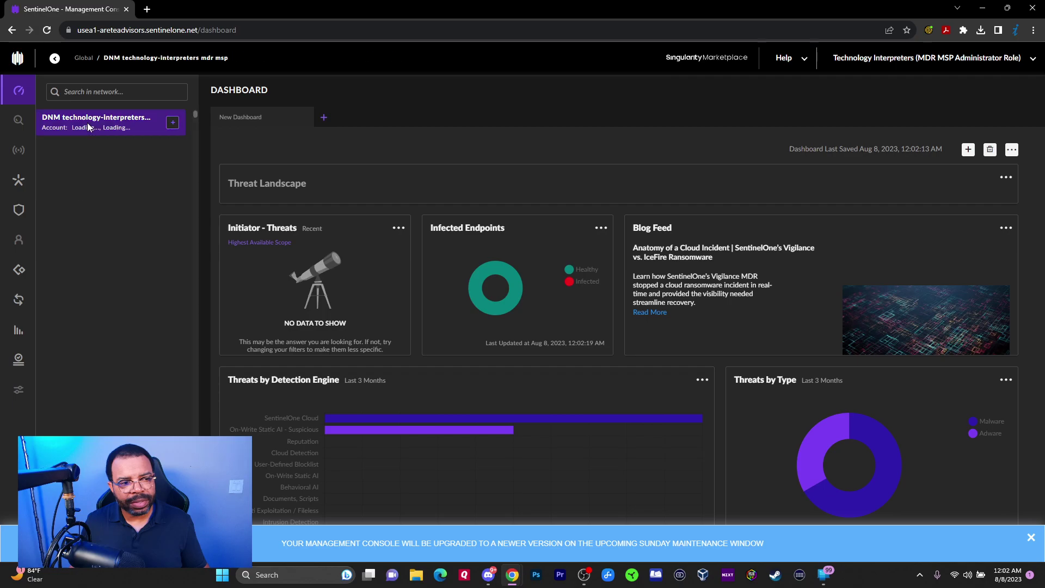
{"action": "left_click", "coordinate": [69, 174]}
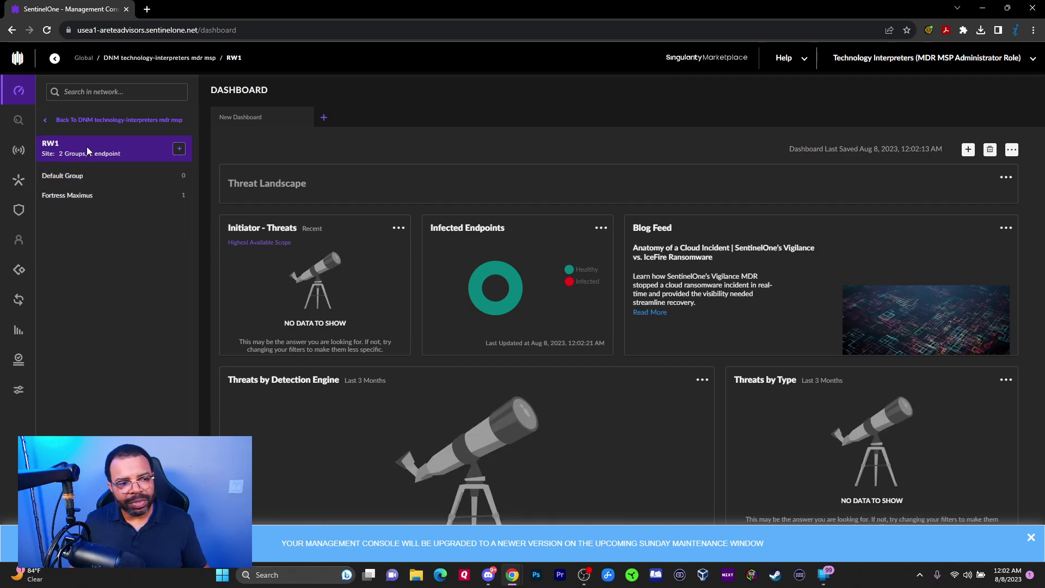
{"action": "left_click", "coordinate": [89, 125]}
{"action": "left_click", "coordinate": [76, 189]}
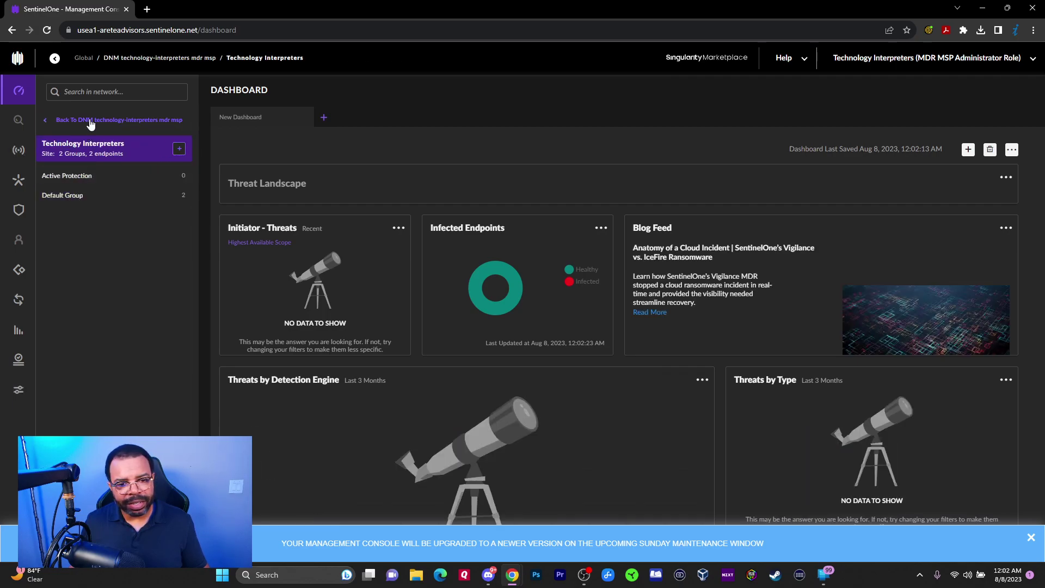
{"action": "left_click", "coordinate": [88, 121]}
{"action": "left_click", "coordinate": [76, 209]}
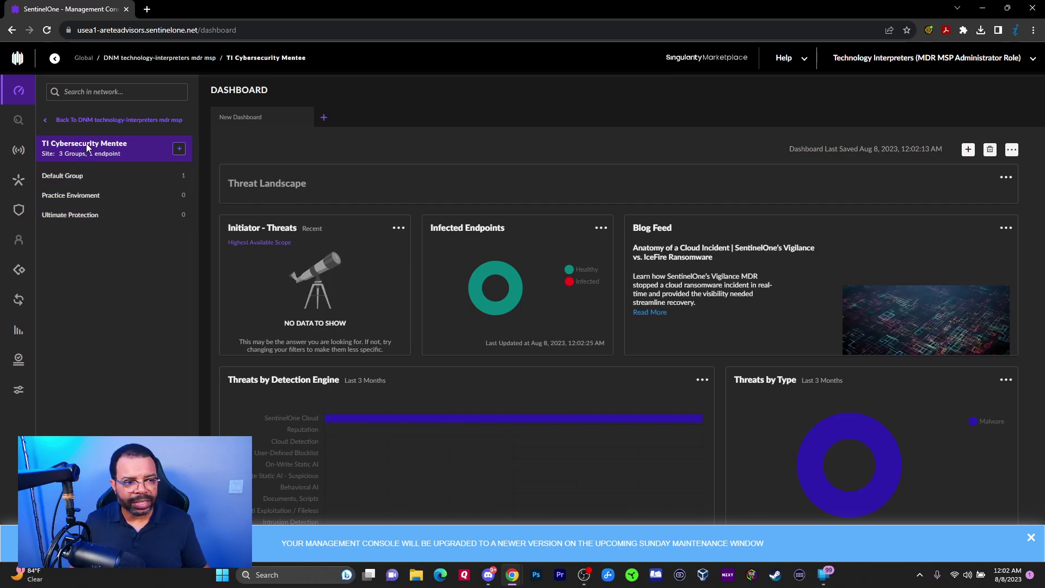
{"action": "left_click", "coordinate": [89, 122]}
{"action": "left_click", "coordinate": [78, 231]}
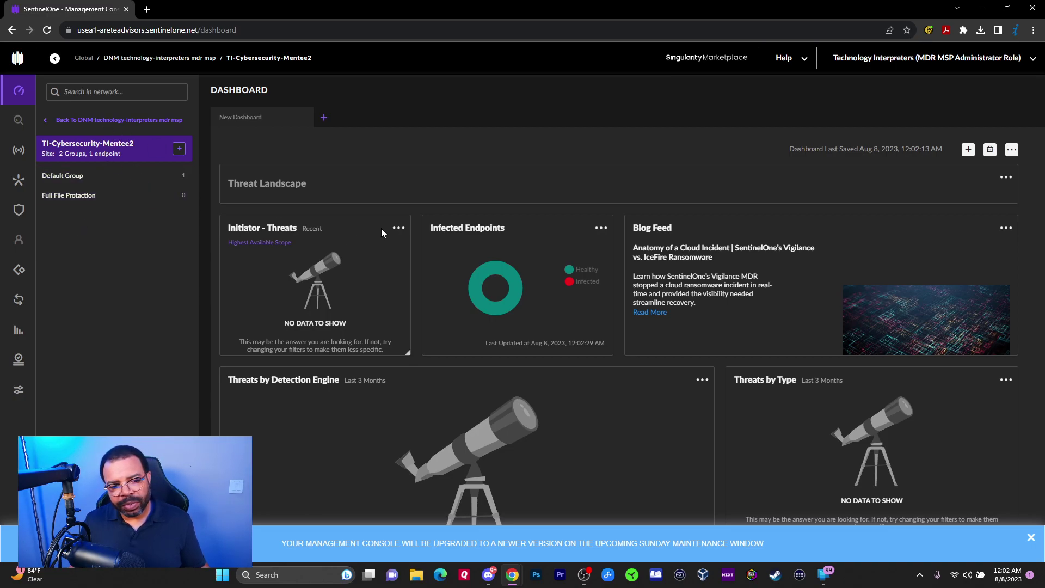
Change the Initiator - Threats widget to Note Exists, after briefly trying Mitigated Preemptively, and save.
{"action": "left_click", "coordinate": [397, 229]}
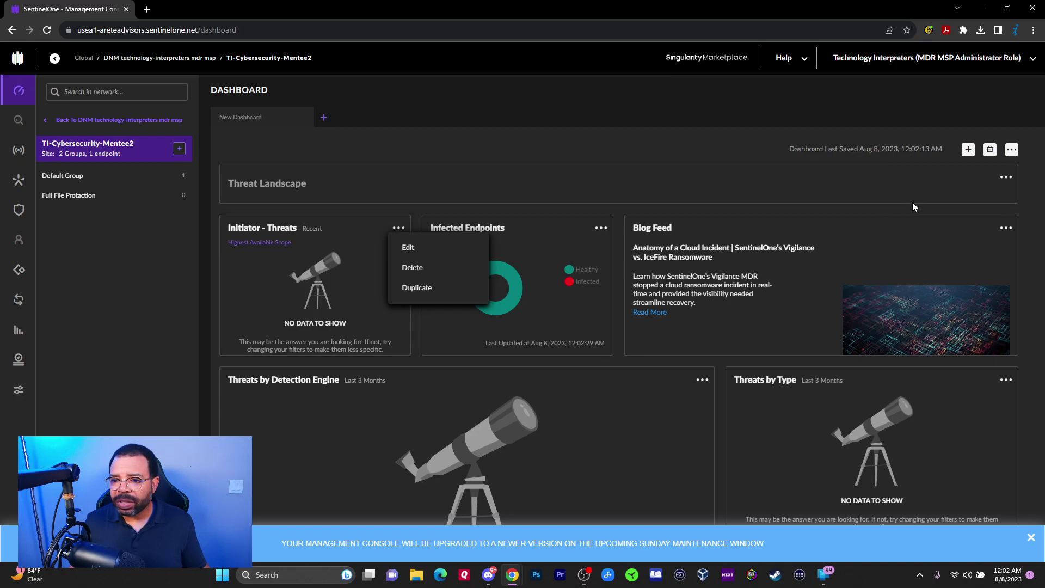
{"action": "left_click_drag", "start_coordinate": [813, 151], "coordinate": [929, 159]}
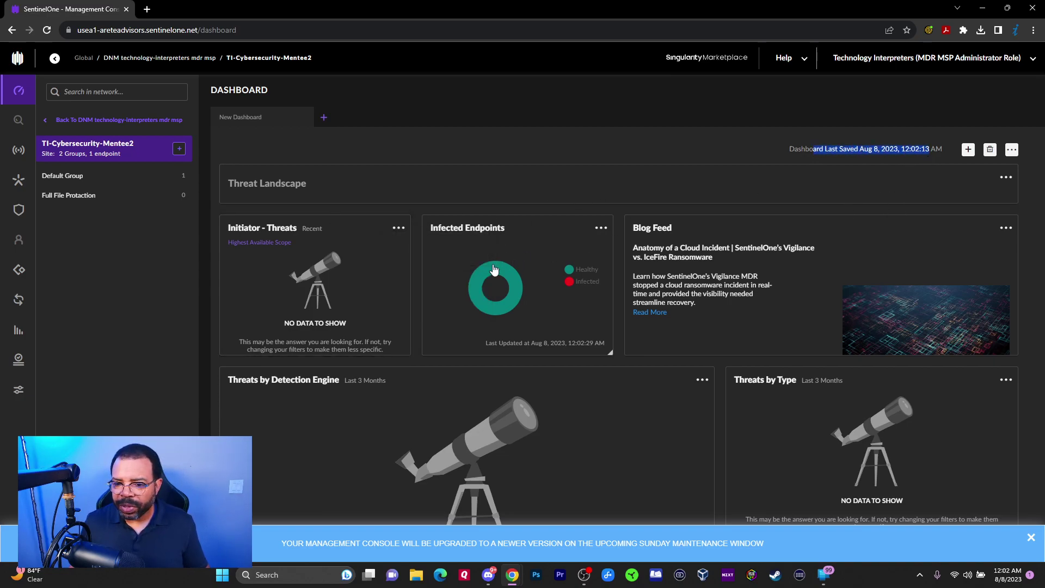
{"action": "left_click", "coordinate": [399, 229]}
{"action": "left_click", "coordinate": [407, 247]}
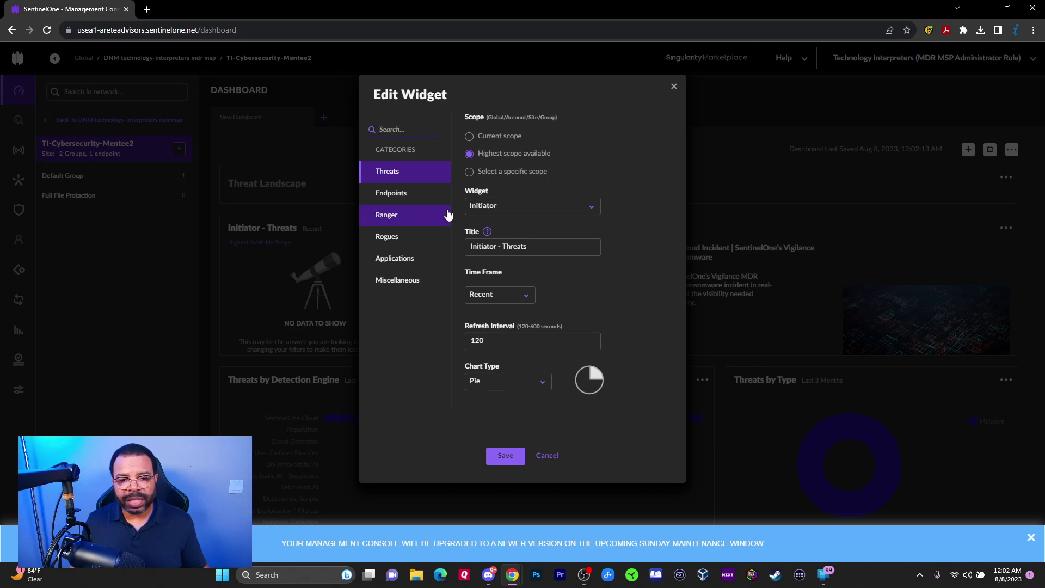
{"action": "left_click", "coordinate": [489, 206]}
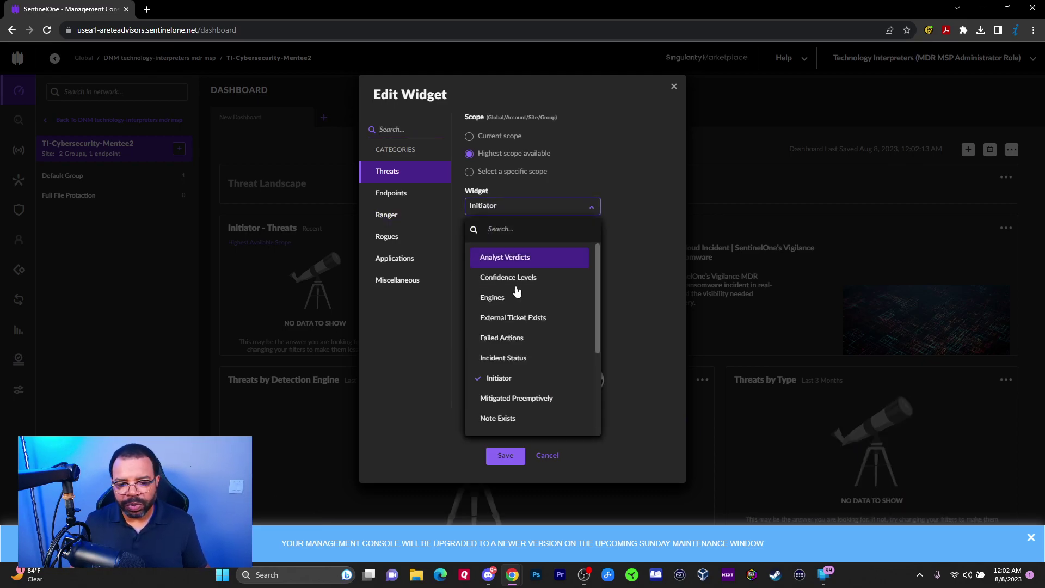
{"action": "left_click", "coordinate": [504, 398]}
{"action": "left_click", "coordinate": [497, 209]}
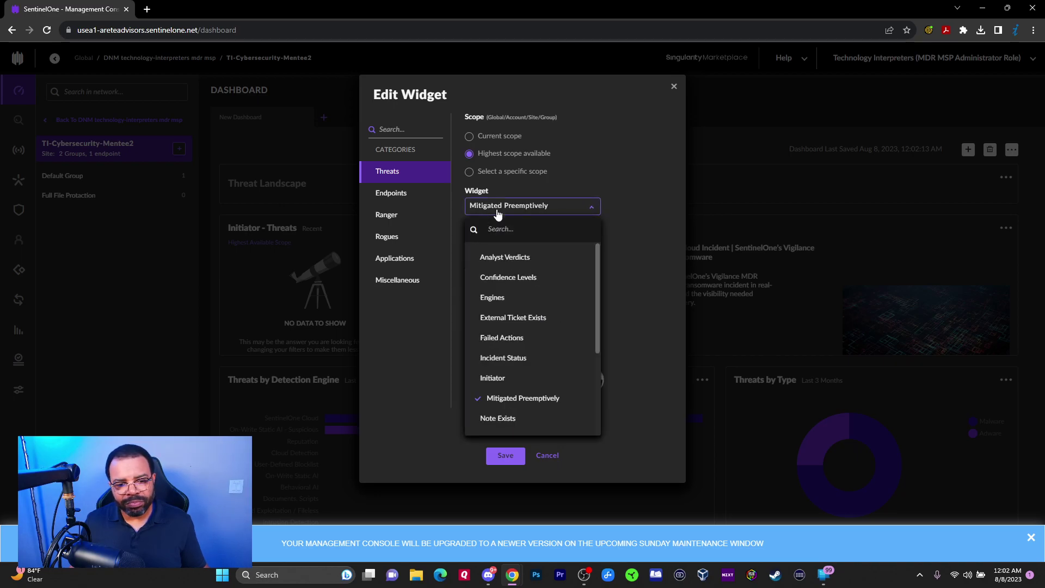
{"action": "left_click", "coordinate": [504, 418]}
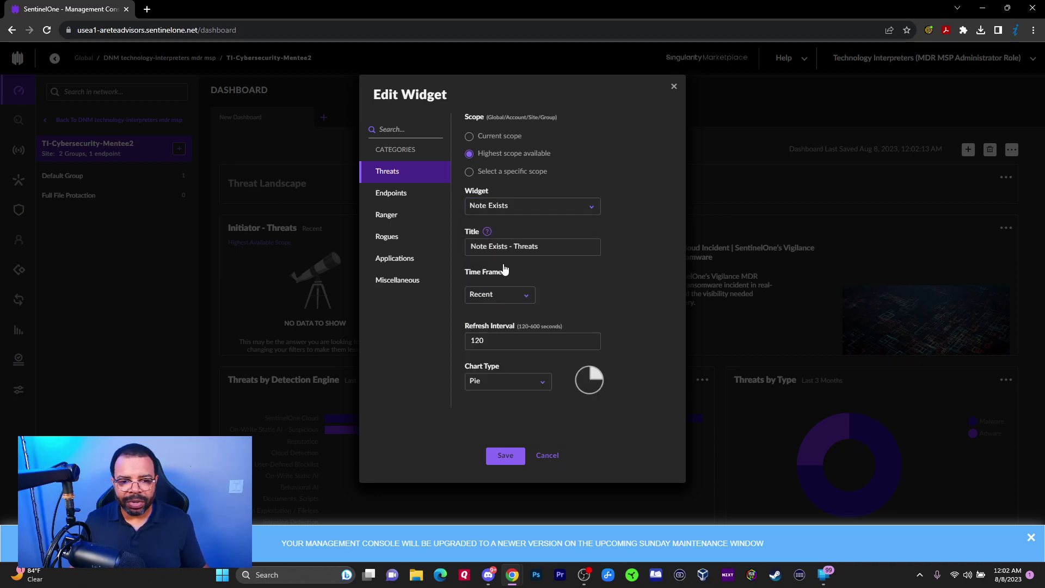
{"action": "left_click", "coordinate": [505, 455]}
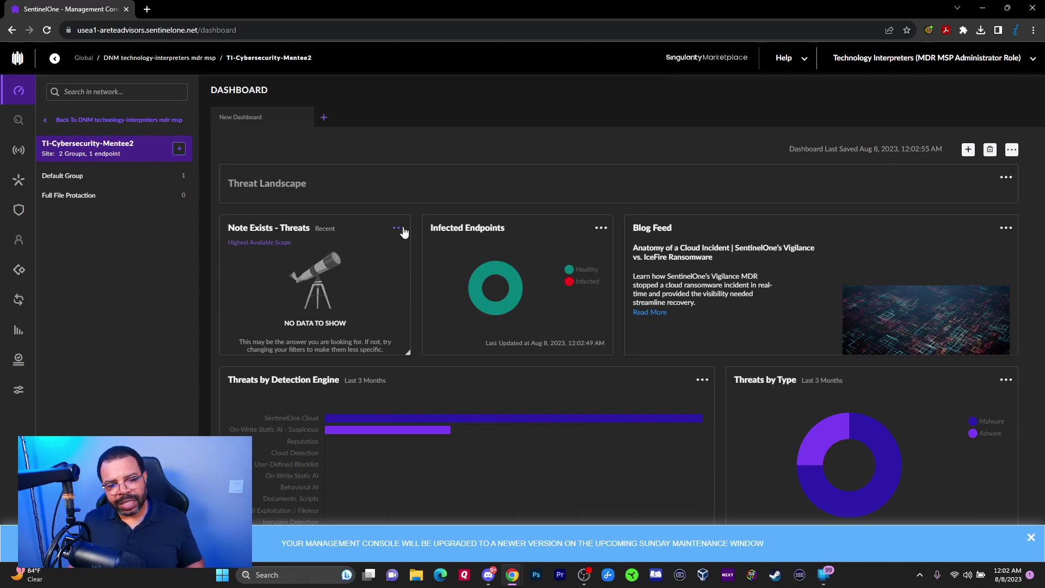
{"action": "left_click", "coordinate": [398, 228]}
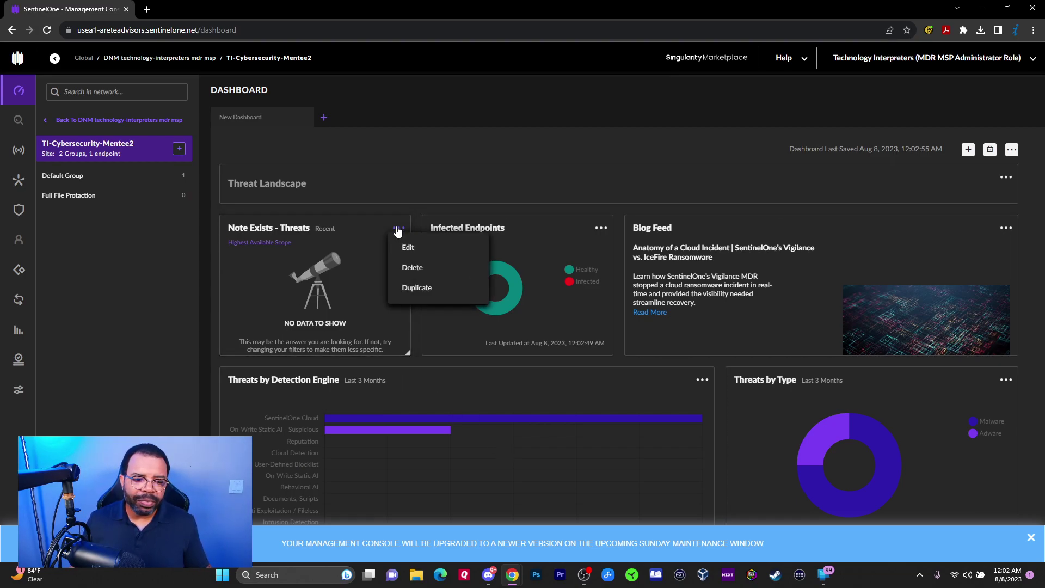
{"action": "left_click", "coordinate": [377, 329]}
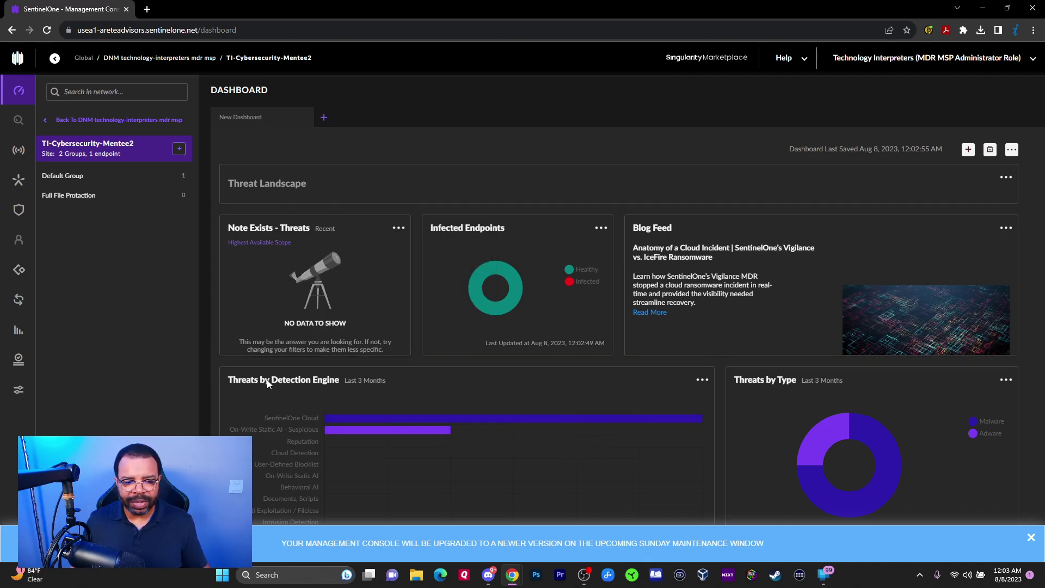
Set the Threats by Detection Engine widget's chart type to Pie and save.
{"action": "left_click", "coordinate": [702, 379]}
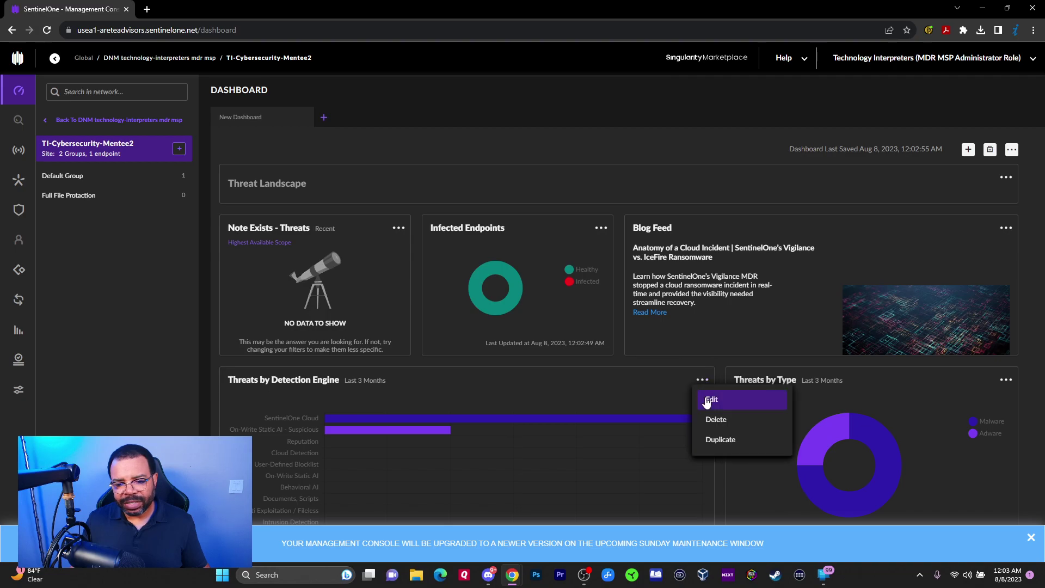
{"action": "left_click", "coordinate": [707, 395]}
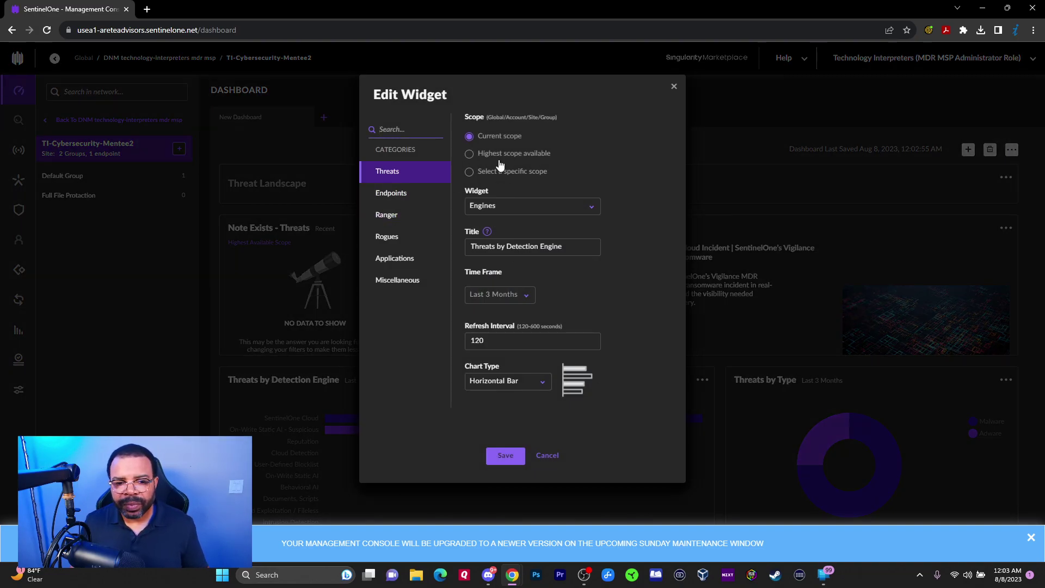
{"action": "left_click", "coordinate": [503, 387]}
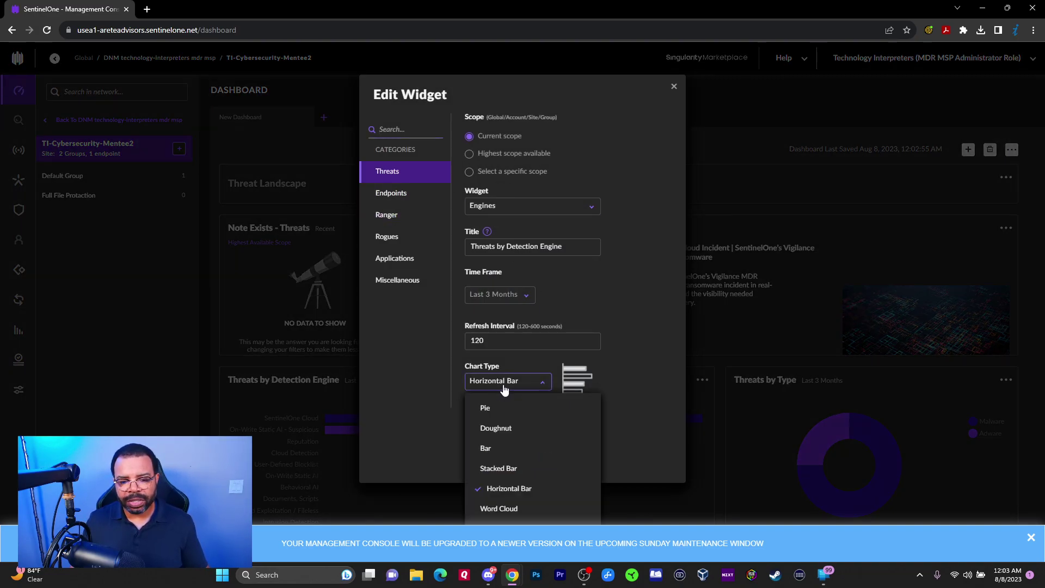
{"action": "left_click", "coordinate": [503, 411]}
{"action": "left_click", "coordinate": [505, 456]}
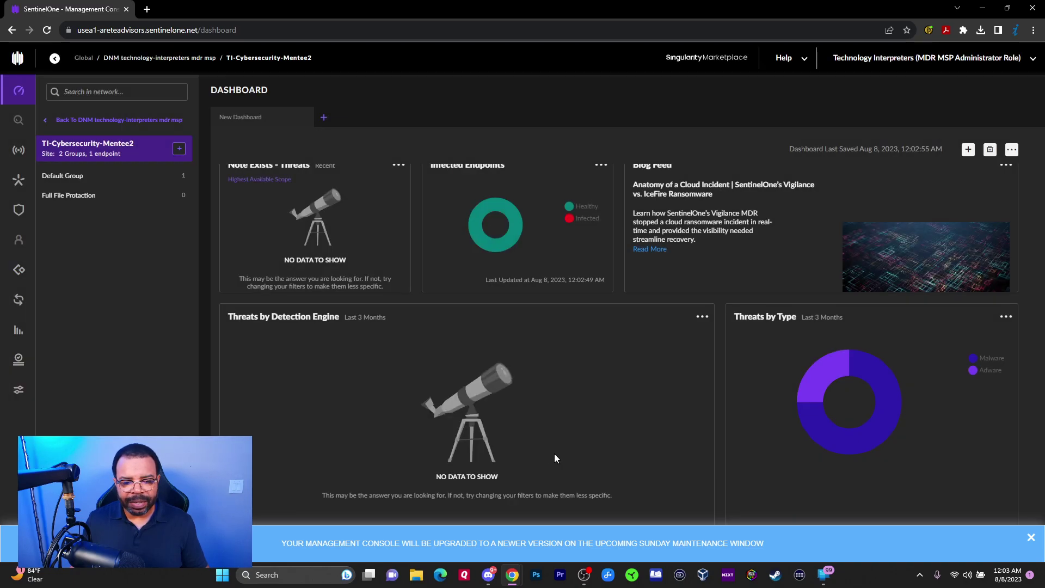
Change the Threats by Detection Engine chart type to Doughnut and save.
{"action": "left_click", "coordinate": [702, 317]}
{"action": "left_click", "coordinate": [709, 334]}
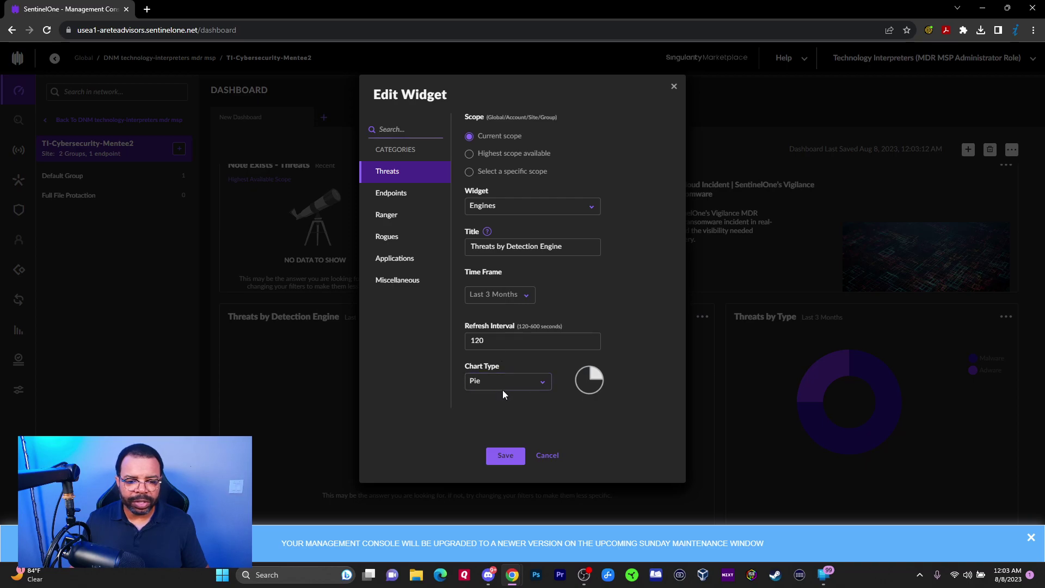
{"action": "left_click", "coordinate": [504, 388]}
{"action": "left_click", "coordinate": [499, 428]}
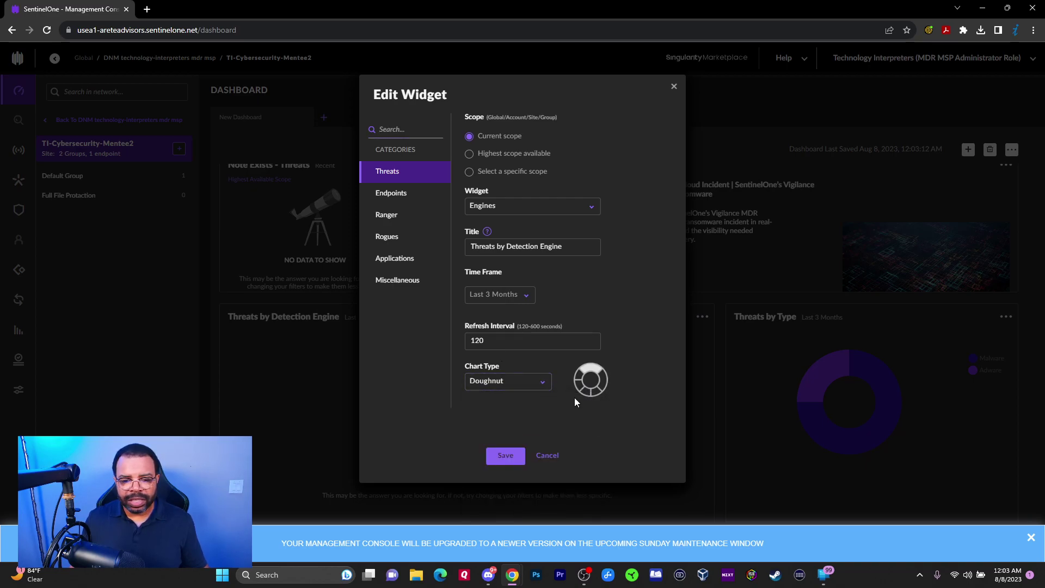
{"action": "left_click", "coordinate": [505, 456]}
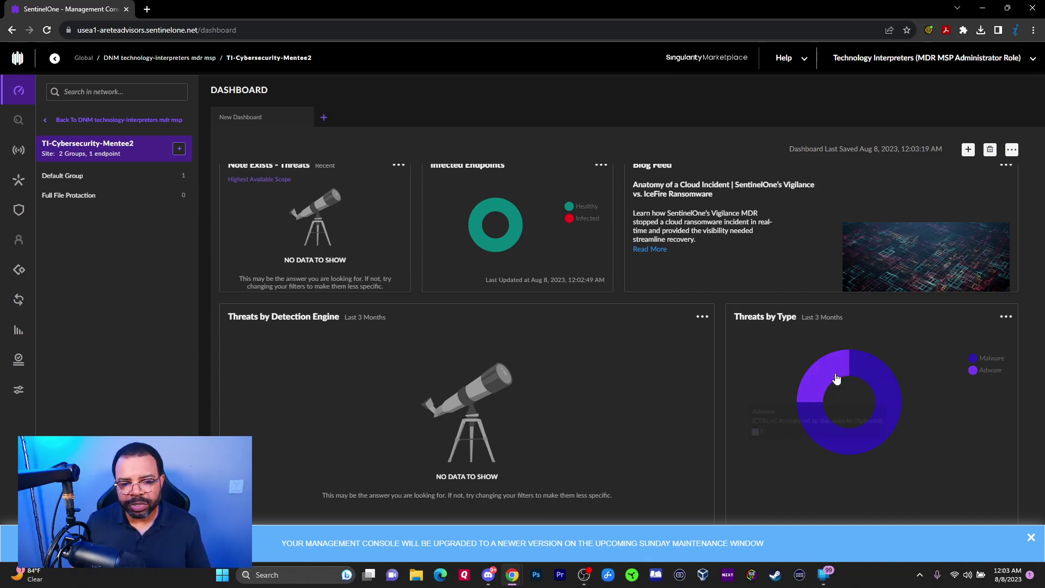
Switch the Threats by Type widget's chart type from Doughnut to Bar and save.
{"action": "mouse_move", "coordinate": [842, 363]}
{"action": "left_click", "coordinate": [1005, 317]}
{"action": "left_click", "coordinate": [970, 340]}
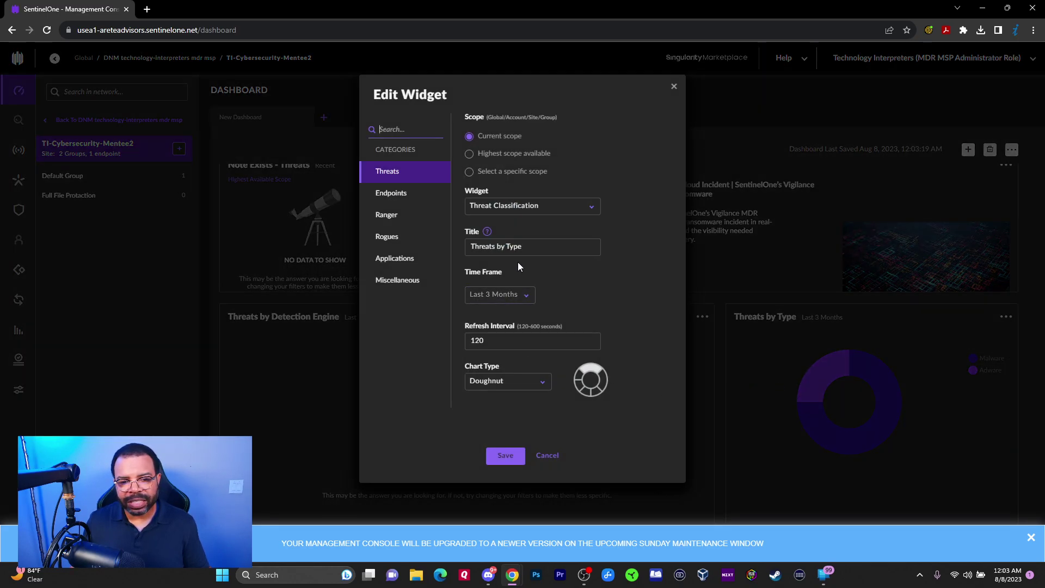
{"action": "left_click", "coordinate": [514, 383]}
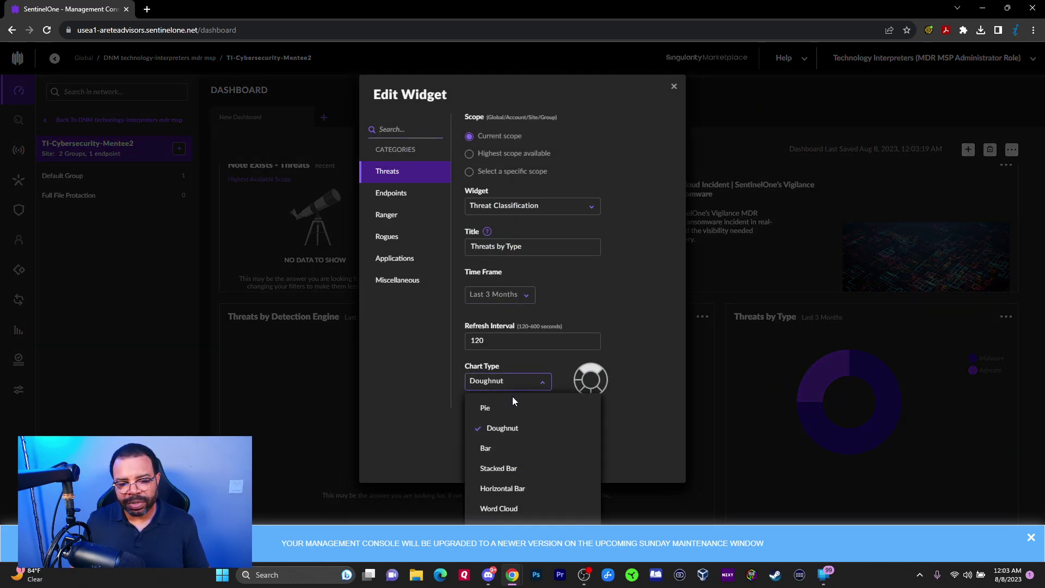
{"action": "left_click", "coordinate": [512, 449]}
{"action": "left_click", "coordinate": [518, 454]}
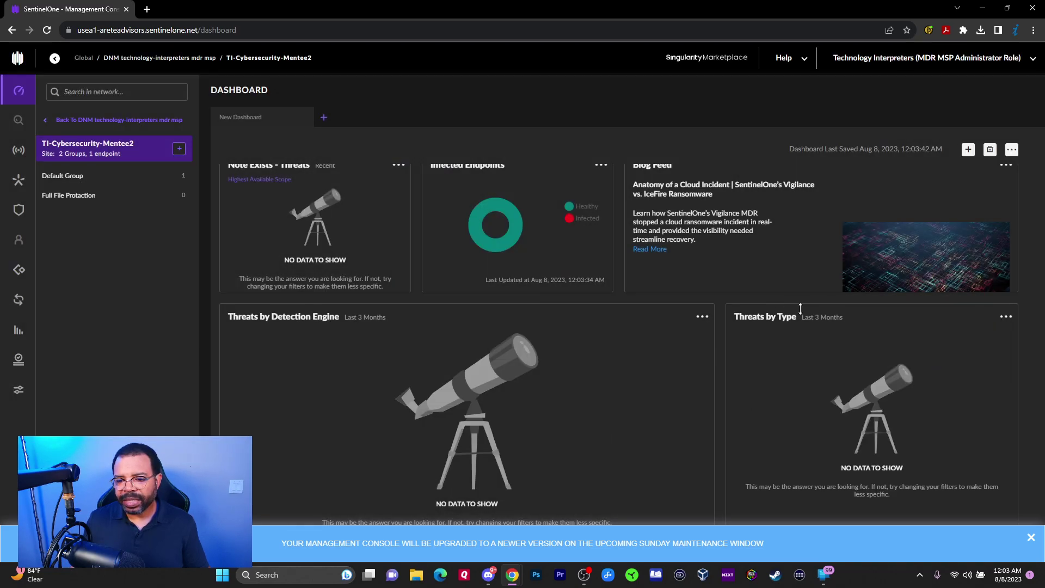
{"action": "scroll", "coordinate": [400, 285], "scroll_direction": "up", "scroll_amount": 1}
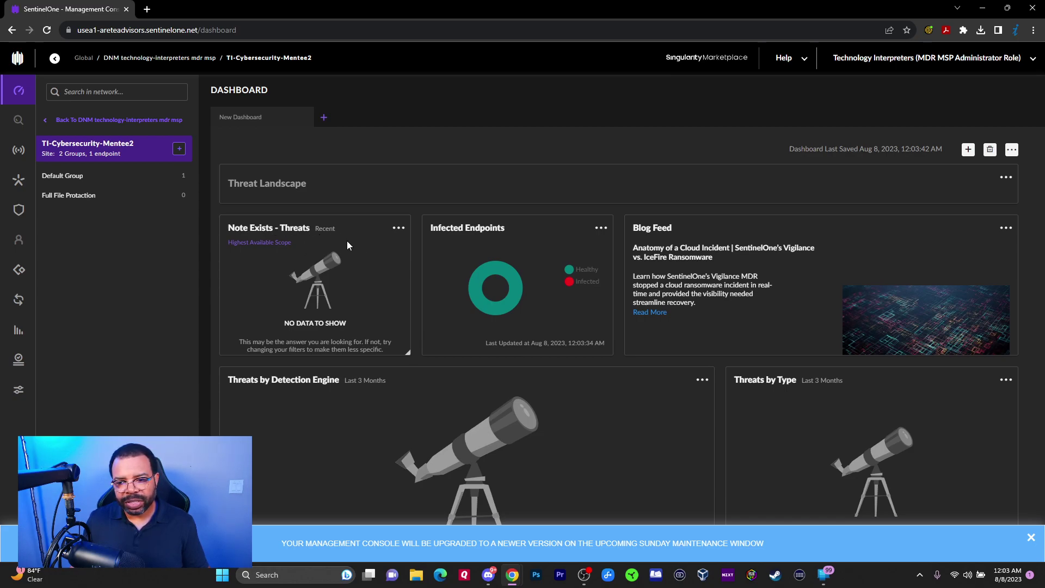
Set the Threats by Detection Engine widget's chart type to Word Cloud and save.
{"action": "scroll", "coordinate": [721, 409], "scroll_direction": "down", "scroll_amount": 3}
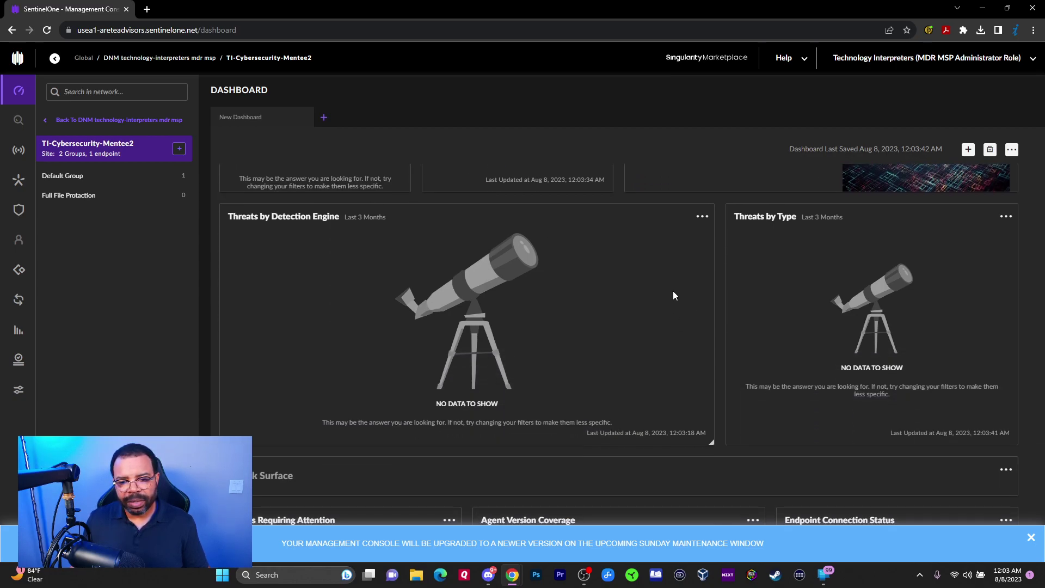
{"action": "left_click", "coordinate": [702, 216]}
{"action": "left_click", "coordinate": [710, 236]}
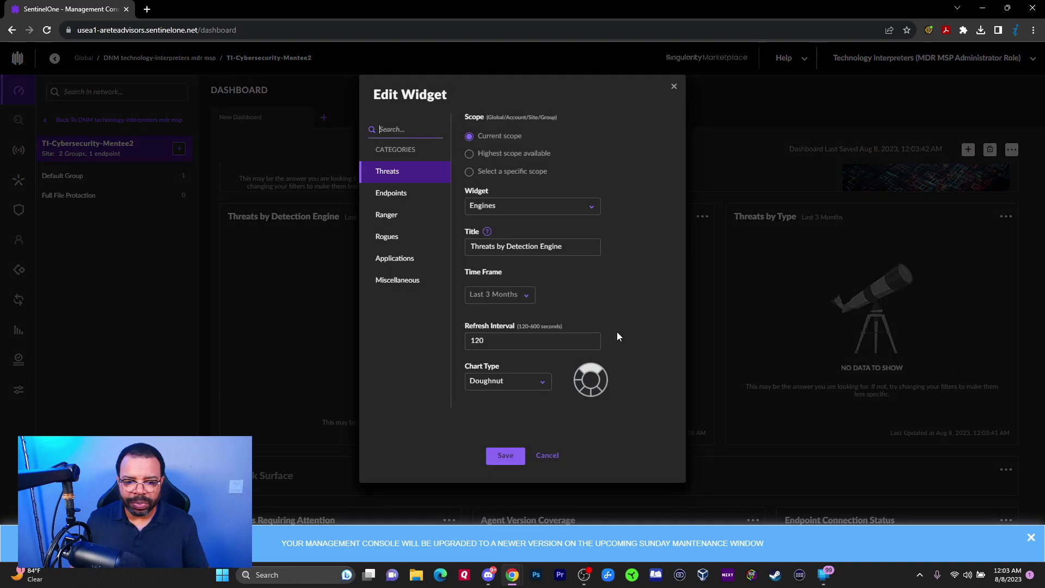
{"action": "left_click", "coordinate": [500, 387]}
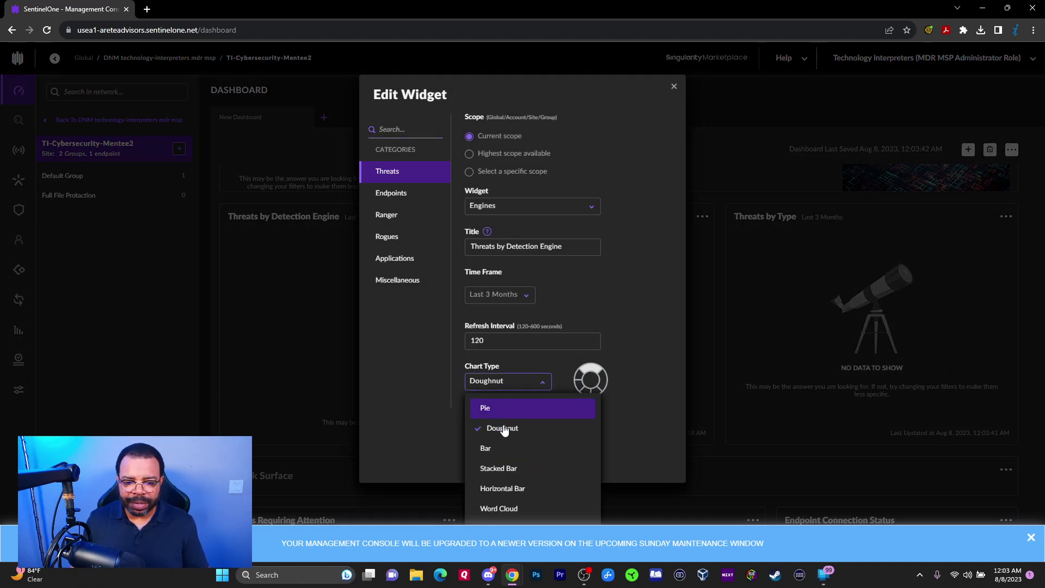
{"action": "left_click", "coordinate": [501, 508]}
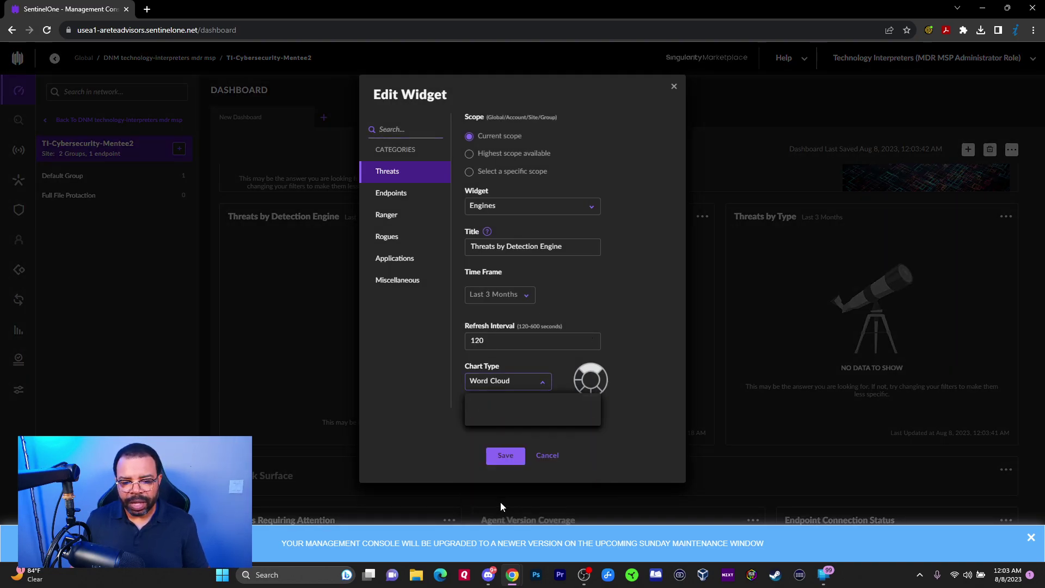
{"action": "left_click", "coordinate": [506, 456]}
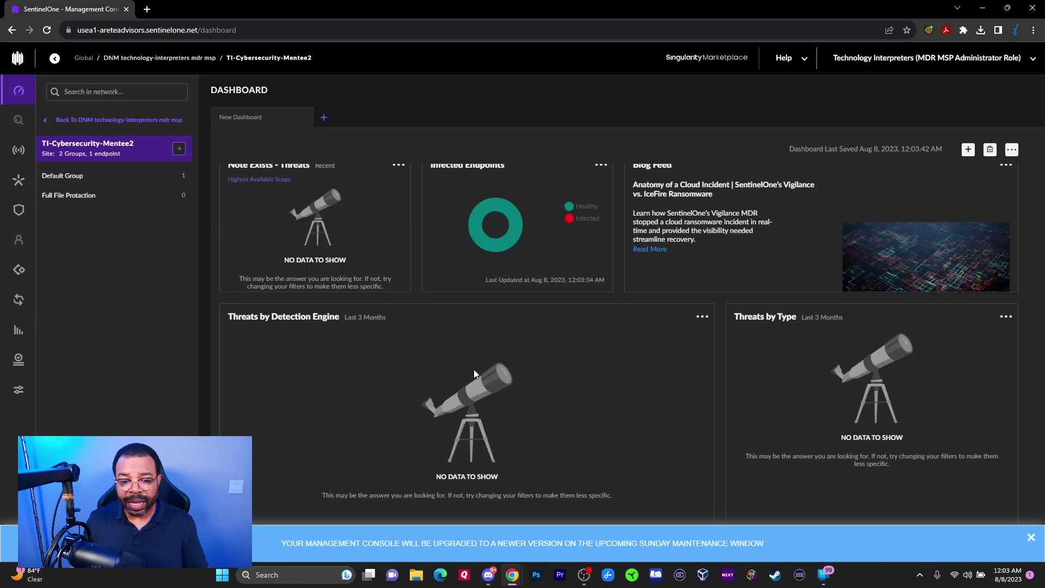
Change the Threats by Detection Engine chart back to Horizontal Bar and save.
{"action": "left_click", "coordinate": [706, 318]}
{"action": "left_click", "coordinate": [708, 334]}
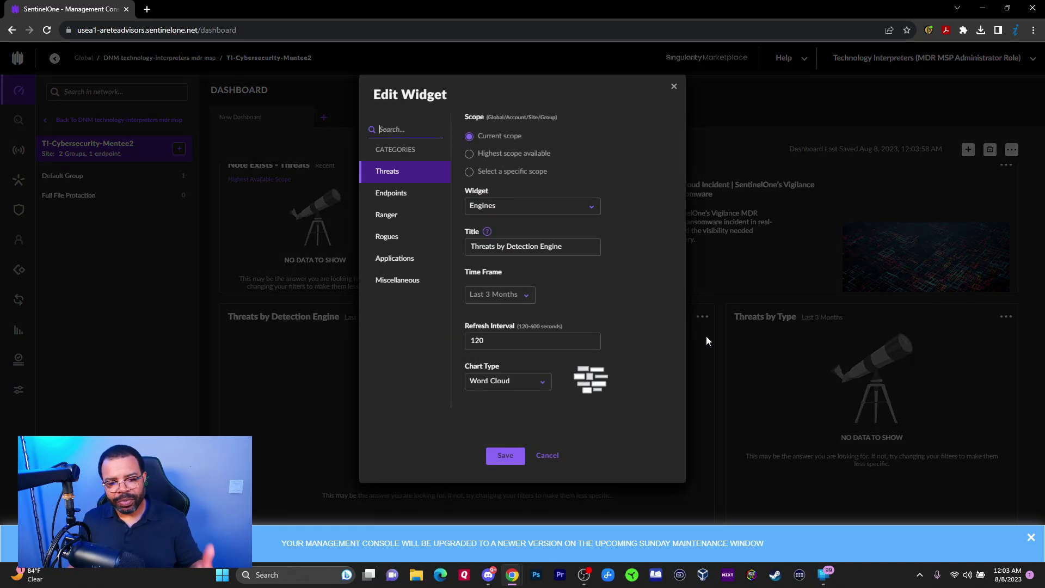
{"action": "left_click", "coordinate": [517, 384]}
{"action": "left_click", "coordinate": [504, 488]}
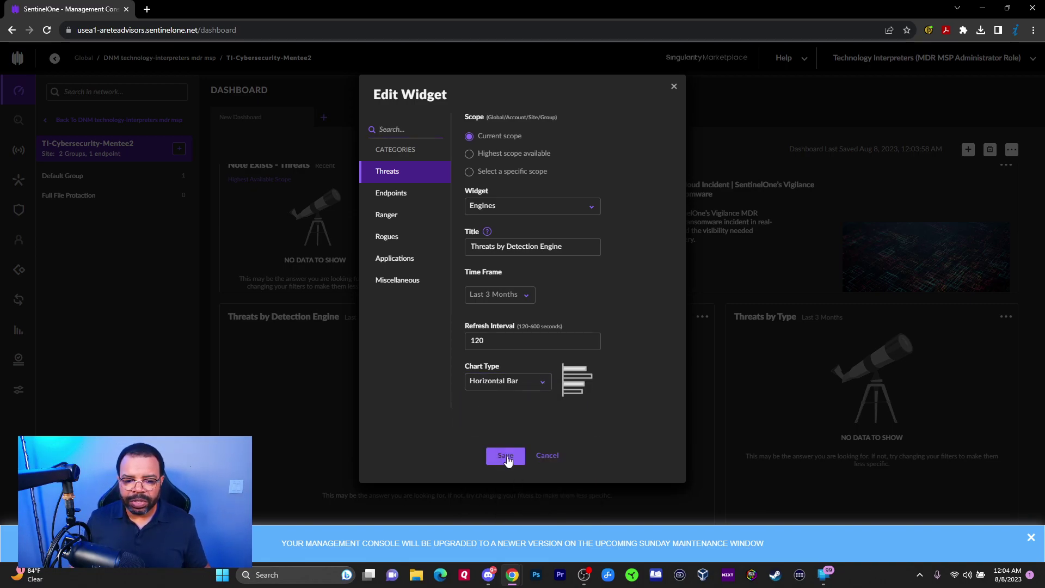
{"action": "left_click", "coordinate": [510, 458]}
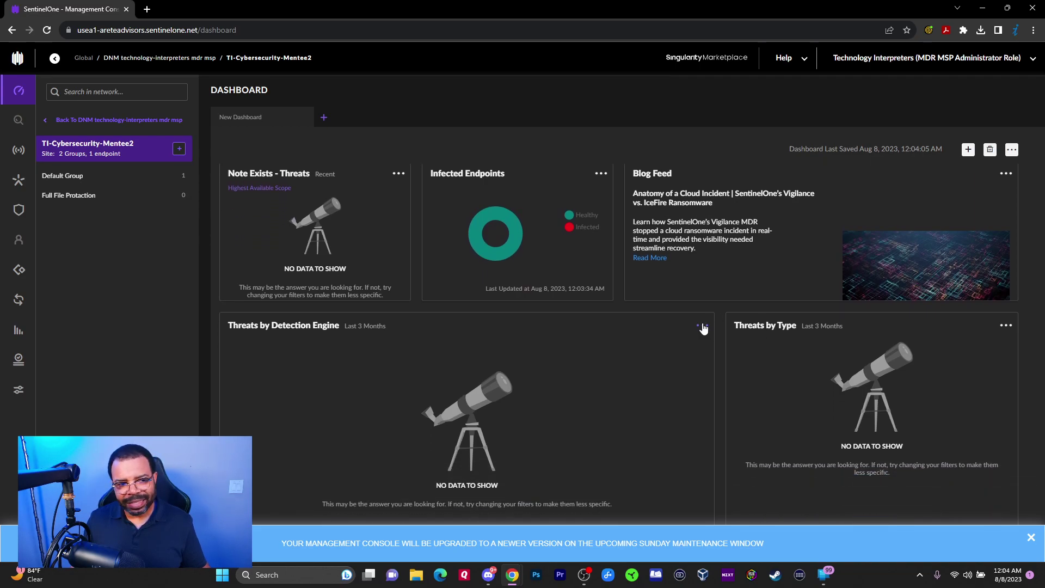
Widen the scope to the whole account and make Threats by Detection Engine a Word Cloud.
{"action": "left_click", "coordinate": [129, 58]}
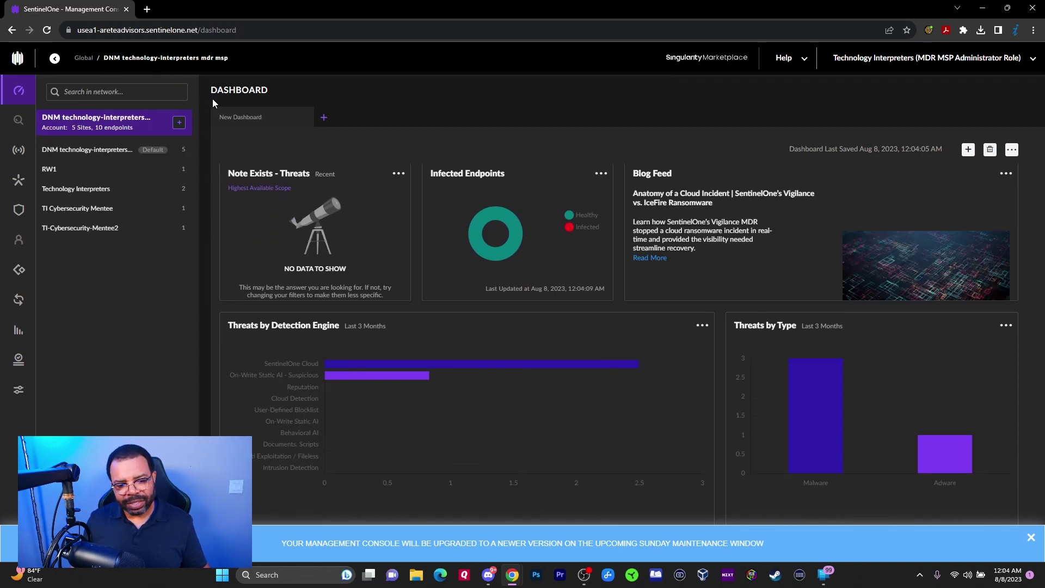
{"action": "left_click", "coordinate": [701, 325]}
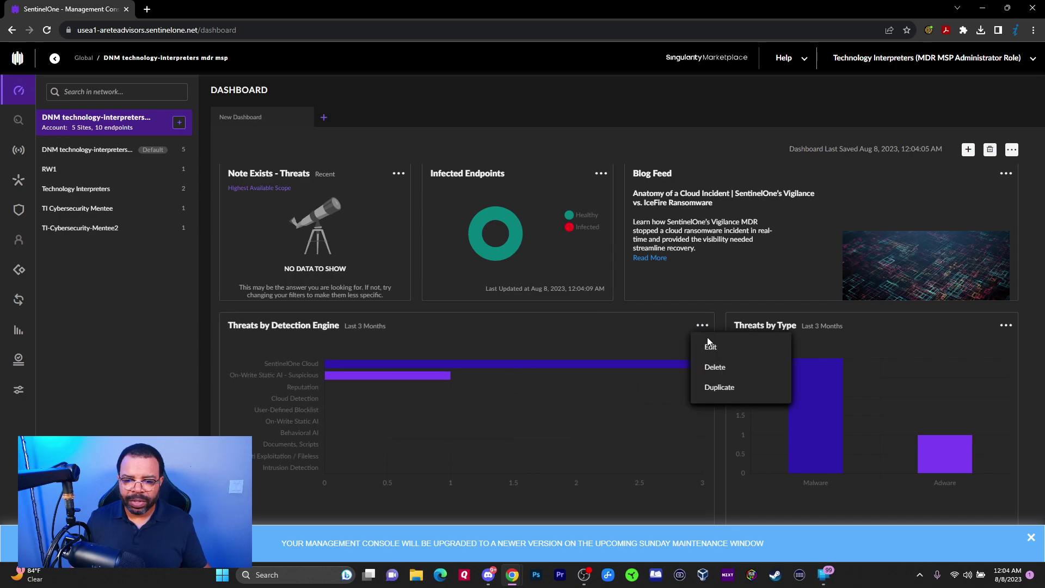
{"action": "left_click", "coordinate": [709, 339]}
{"action": "left_click", "coordinate": [530, 384]}
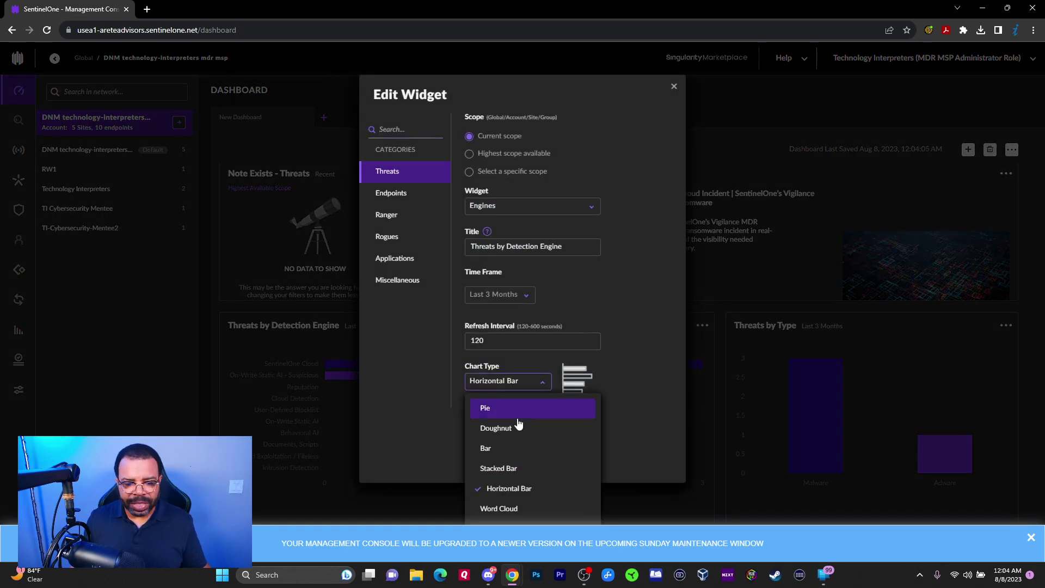
{"action": "left_click", "coordinate": [499, 506]}
{"action": "left_click", "coordinate": [506, 457]}
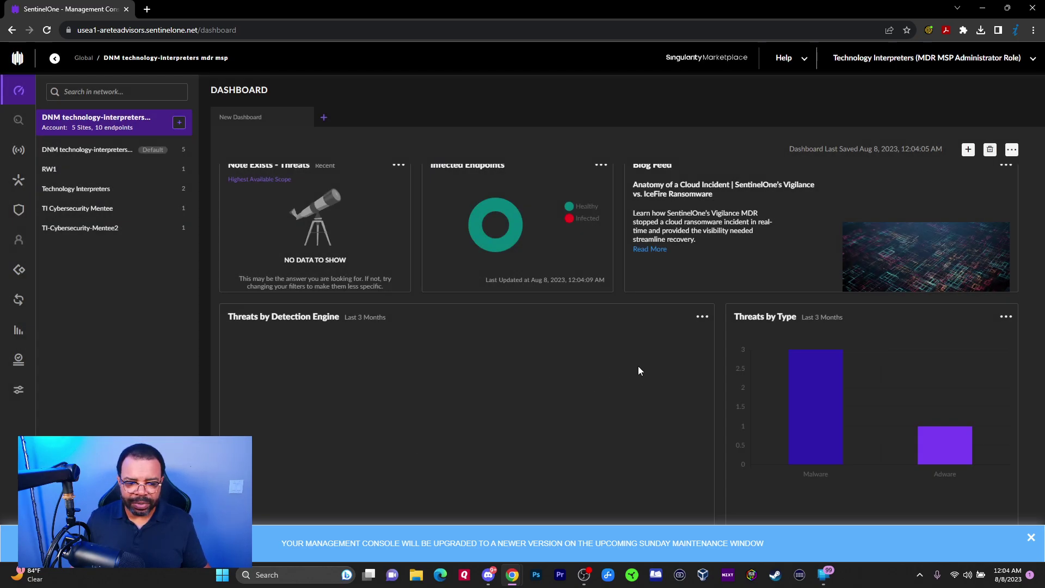
{"action": "scroll", "coordinate": [698, 406], "scroll_direction": "down", "scroll_amount": 3}
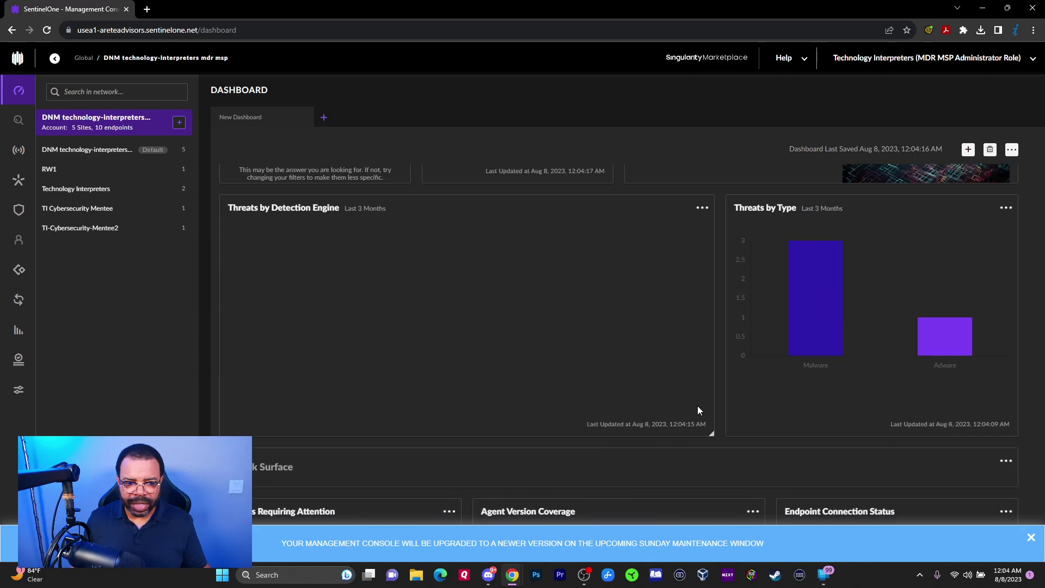
{"action": "scroll", "coordinate": [697, 406], "scroll_direction": "up", "scroll_amount": 1}
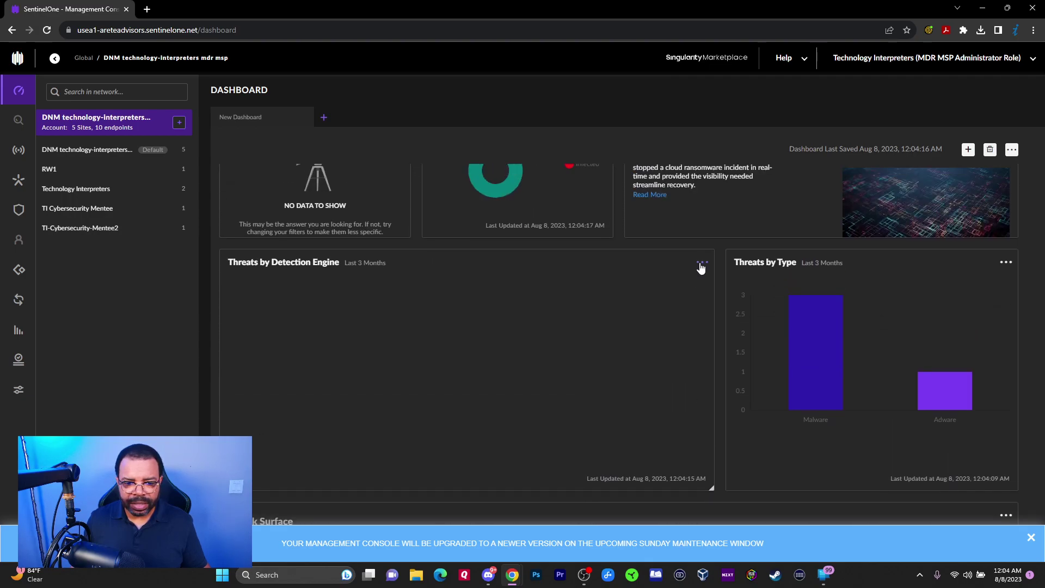
Change the Threats by Detection Engine chart type to Stacked Bar.
{"action": "left_click", "coordinate": [701, 264]}
{"action": "left_click", "coordinate": [708, 281]}
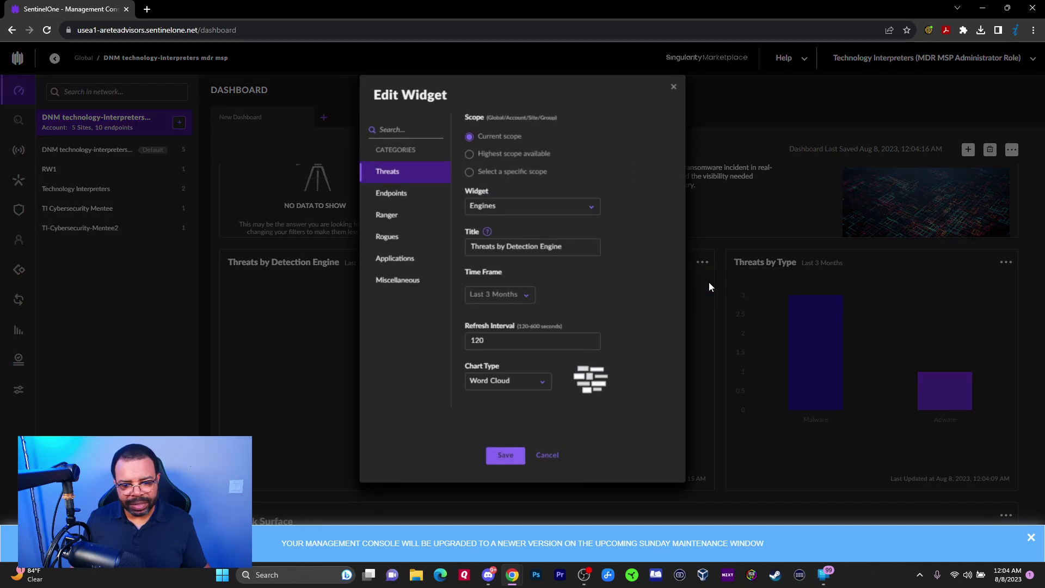
{"action": "left_click", "coordinate": [511, 381]}
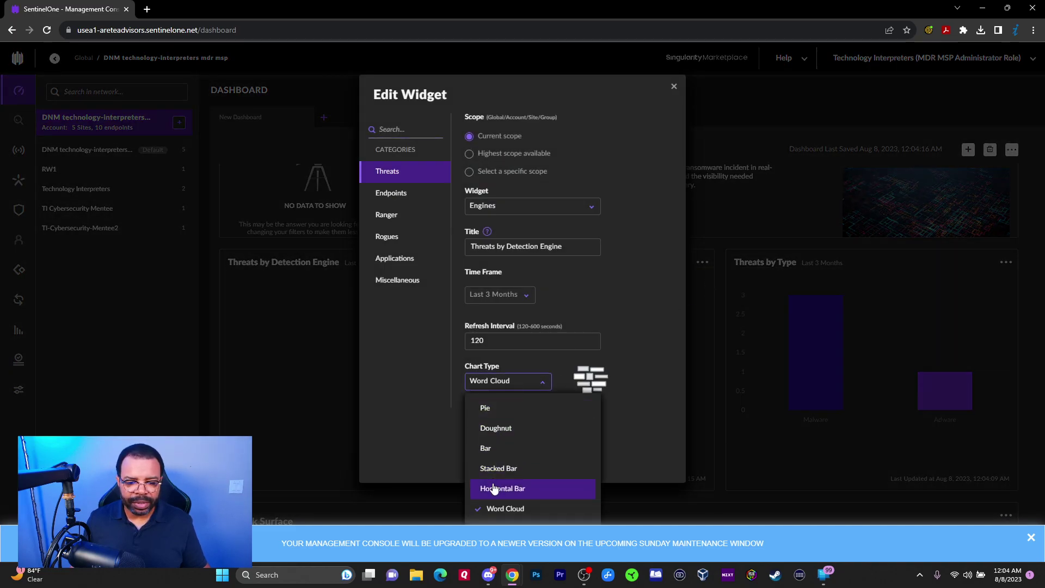
{"action": "left_click", "coordinate": [499, 469]}
{"action": "left_click", "coordinate": [512, 454]}
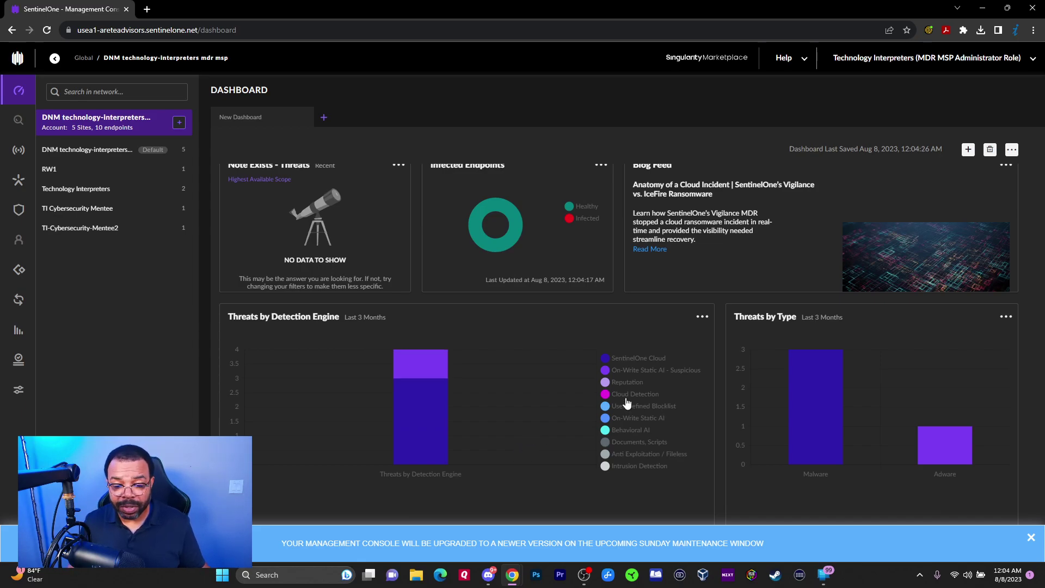
Switch the chart to a plain Bar chart showing 3 SentinelOne Cloud and 1 Static AI threats.
{"action": "left_click", "coordinate": [702, 318]}
{"action": "left_click", "coordinate": [708, 335]}
{"action": "left_click", "coordinate": [507, 381]}
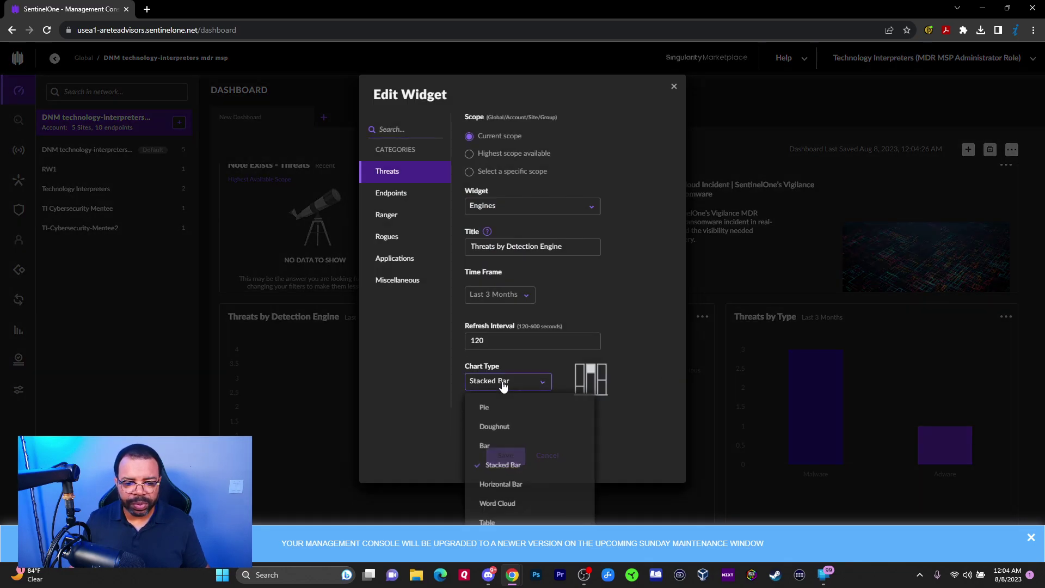
{"action": "left_click", "coordinate": [508, 448]}
{"action": "left_click", "coordinate": [515, 457]}
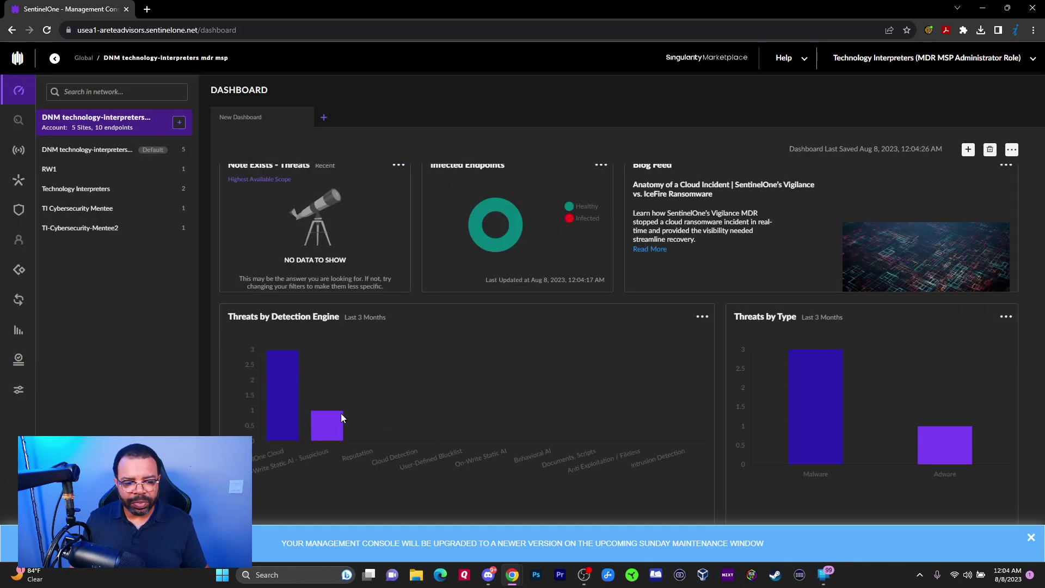
Reopen the Threats by Detection Engine widget's settings and cancel without changes.
{"action": "mouse_move", "coordinate": [286, 357]}
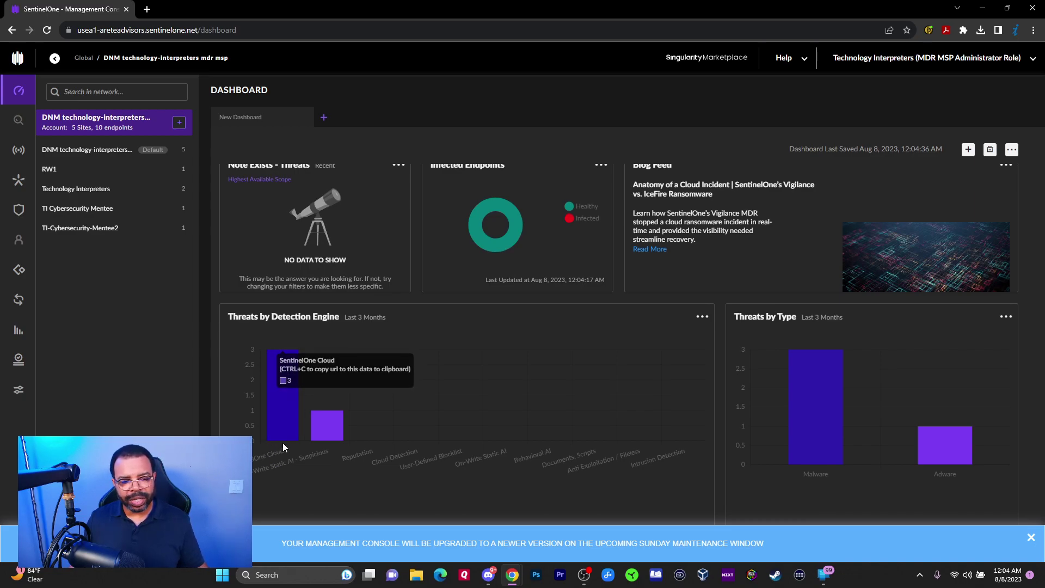
{"action": "mouse_move", "coordinate": [326, 408]}
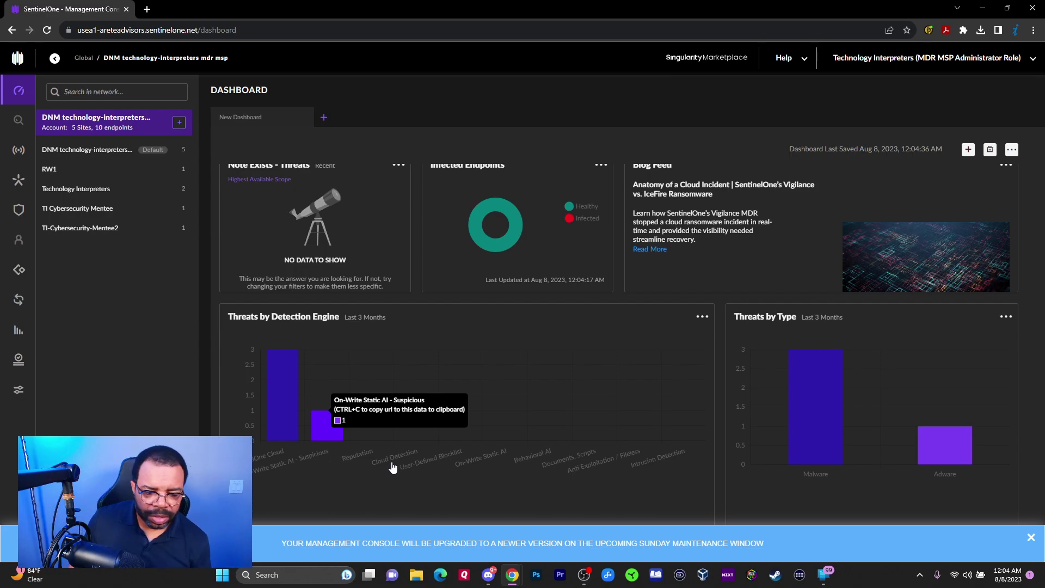
{"action": "left_click", "coordinate": [702, 317]}
{"action": "left_click", "coordinate": [708, 334]}
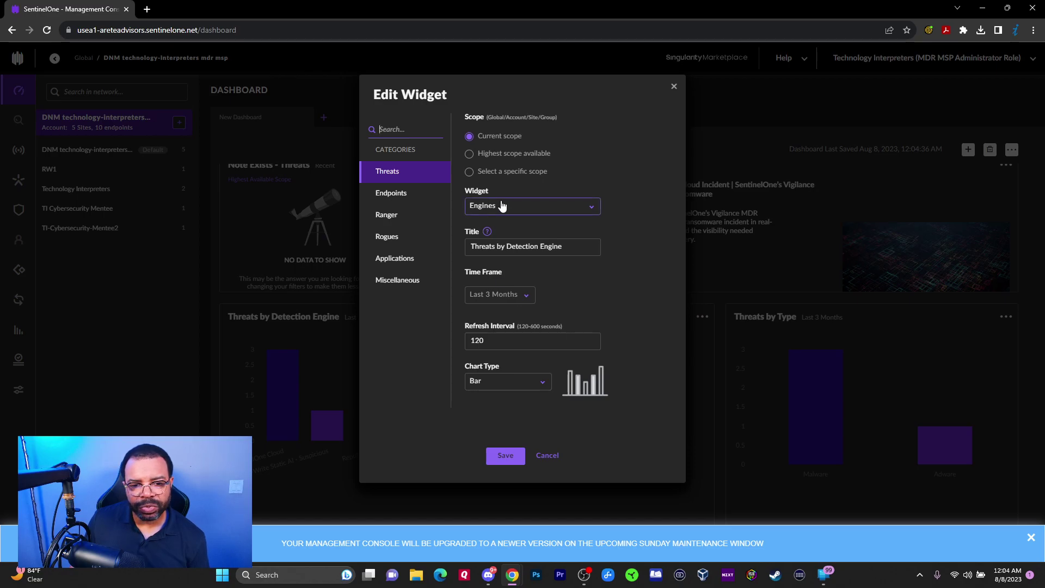
{"action": "left_click", "coordinate": [539, 457]}
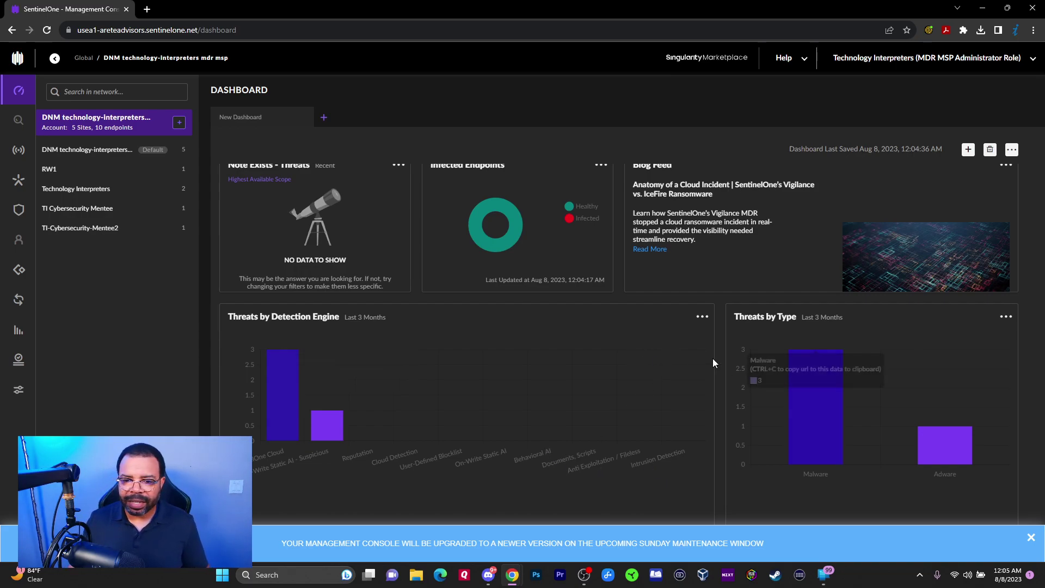
Restore the default dashboard, then review the Threat Landscape widget's settings without changing them.
{"action": "left_click", "coordinate": [1011, 149]}
{"action": "left_click", "coordinate": [960, 175]}
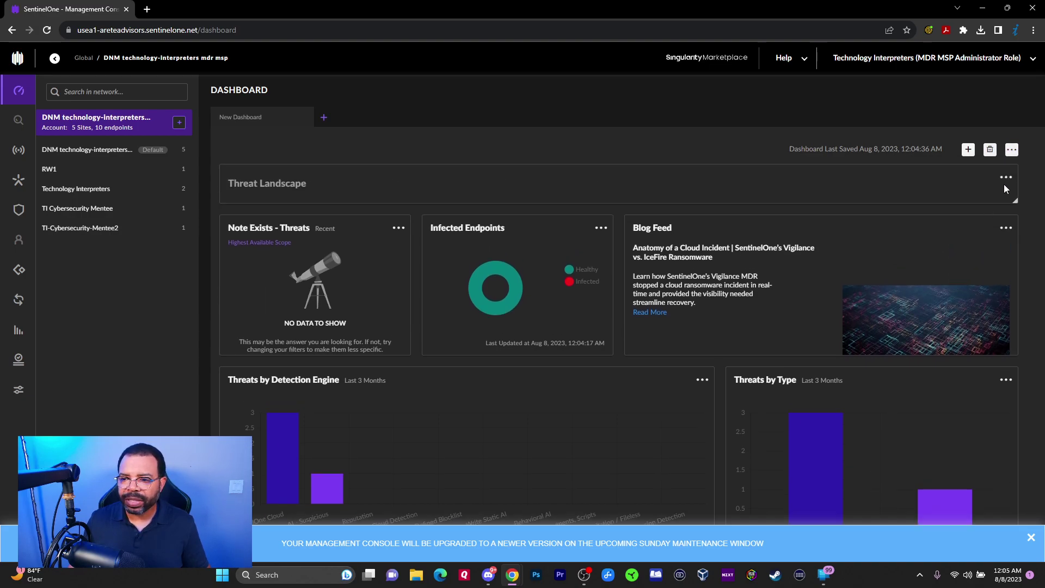
{"action": "left_click", "coordinate": [1006, 179]}
{"action": "left_click", "coordinate": [964, 200]}
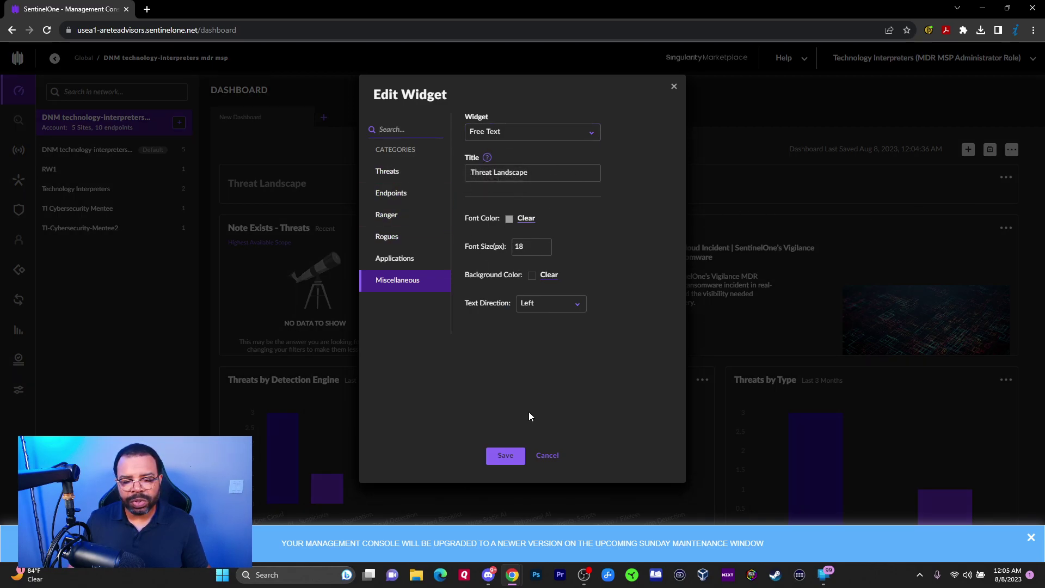
{"action": "left_click", "coordinate": [547, 130]}
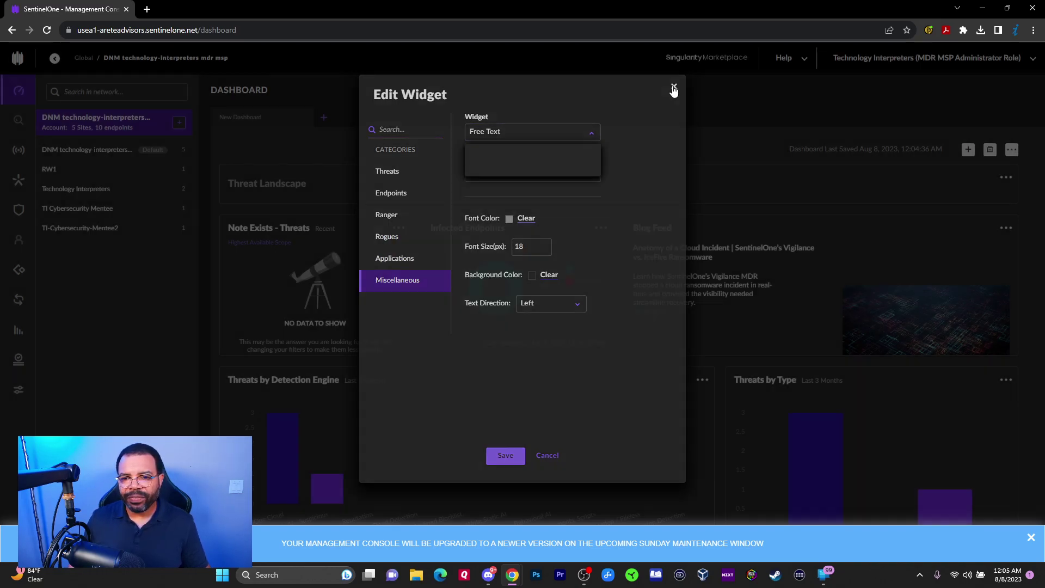
{"action": "left_click", "coordinate": [673, 87]}
Review and cancel the Blog Feed settings, then reopen them (Live Feed, 120-second refresh).
{"action": "left_click", "coordinate": [1005, 227]}
{"action": "left_click", "coordinate": [979, 246]}
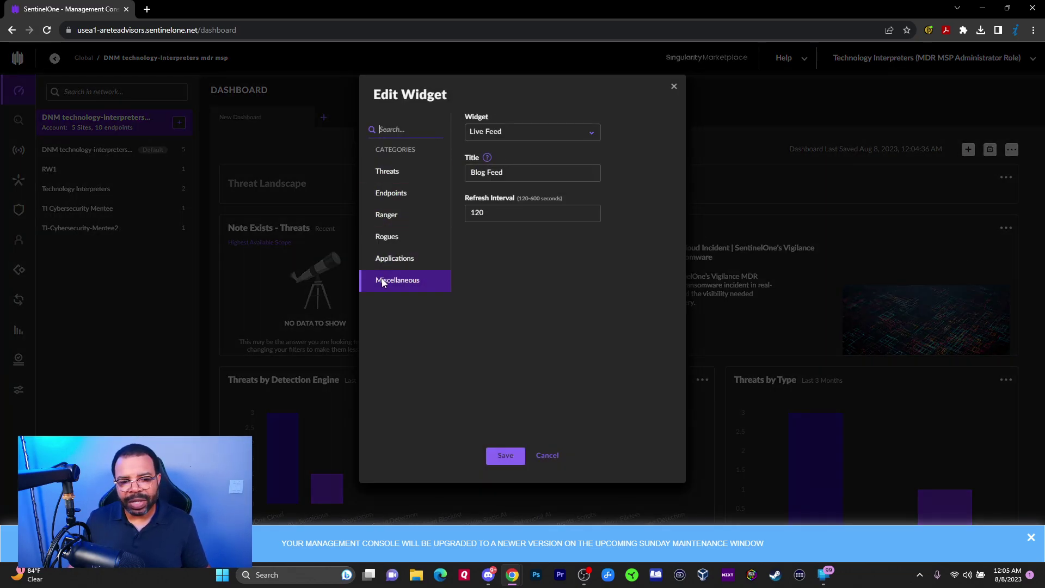
{"action": "left_click", "coordinate": [536, 134]}
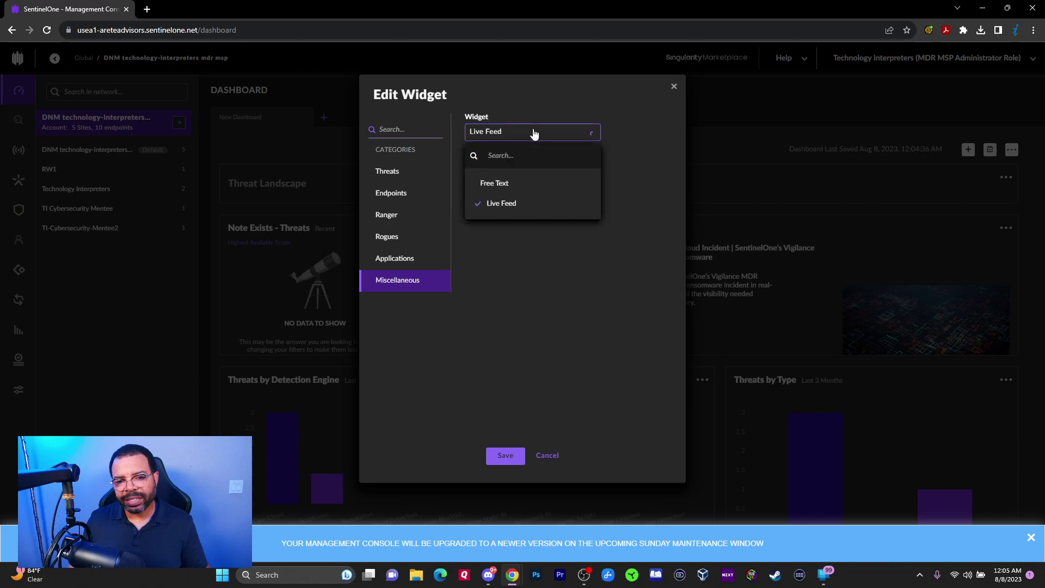
{"action": "left_click", "coordinate": [592, 95]}
{"action": "left_click", "coordinate": [547, 457]}
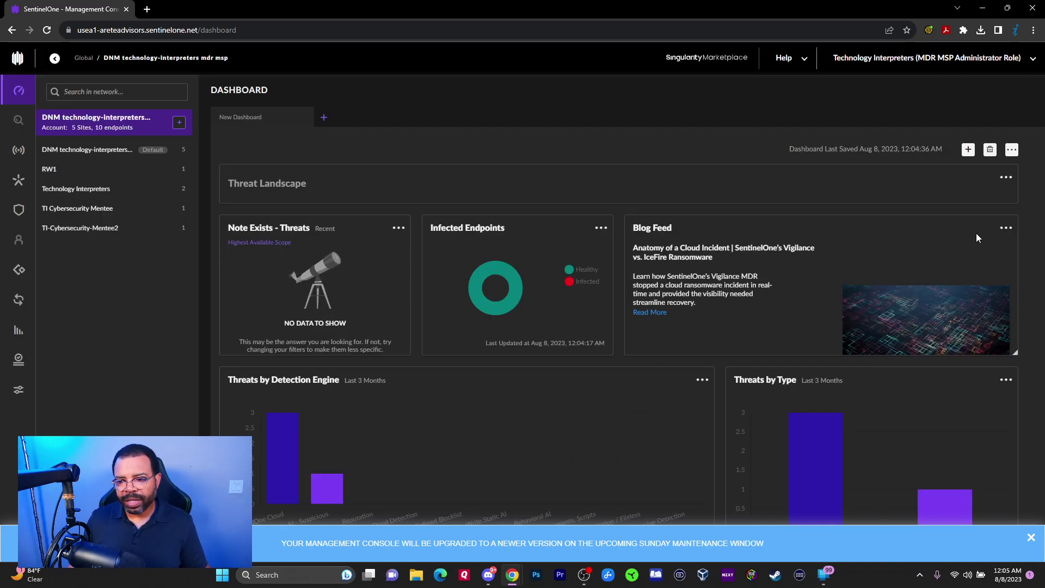
{"action": "left_click", "coordinate": [1006, 228]}
{"action": "left_click", "coordinate": [927, 244]}
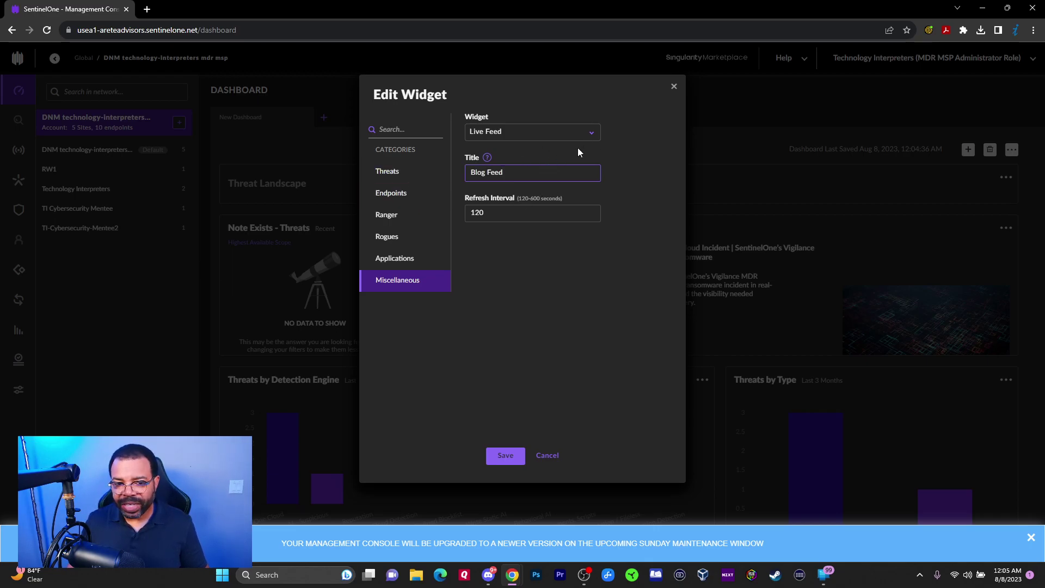
Browse the Threats, Endpoints, Ranger, Rogues, Applications and Miscellaneous widget categories, then cancel.
{"action": "left_click", "coordinate": [395, 174]}
{"action": "left_click", "coordinate": [395, 195]}
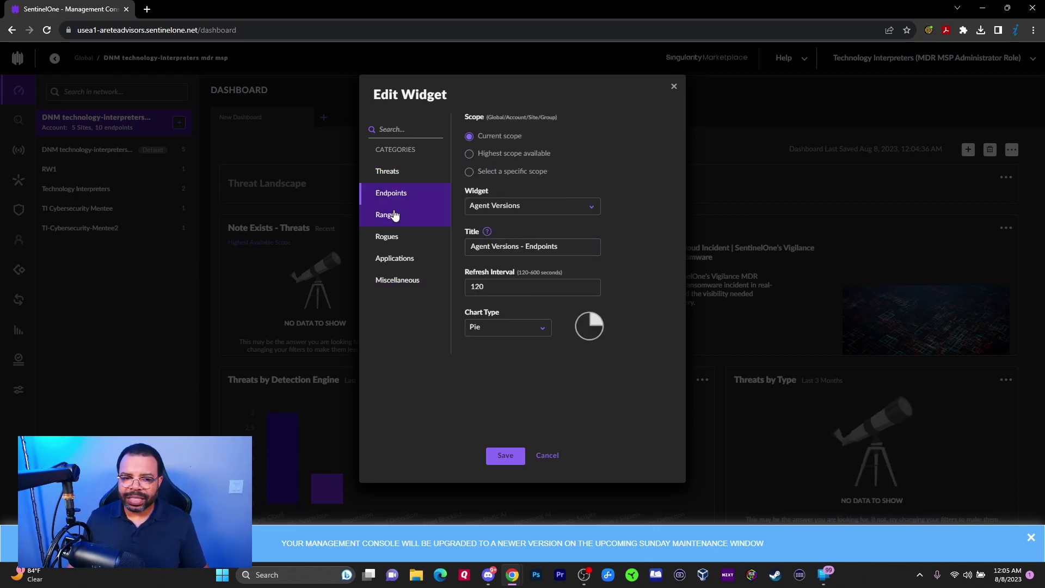
{"action": "left_click", "coordinate": [394, 218]}
{"action": "left_click", "coordinate": [390, 237]}
{"action": "left_click", "coordinate": [393, 260]}
{"action": "left_click", "coordinate": [389, 282]}
{"action": "left_click", "coordinate": [675, 87]}
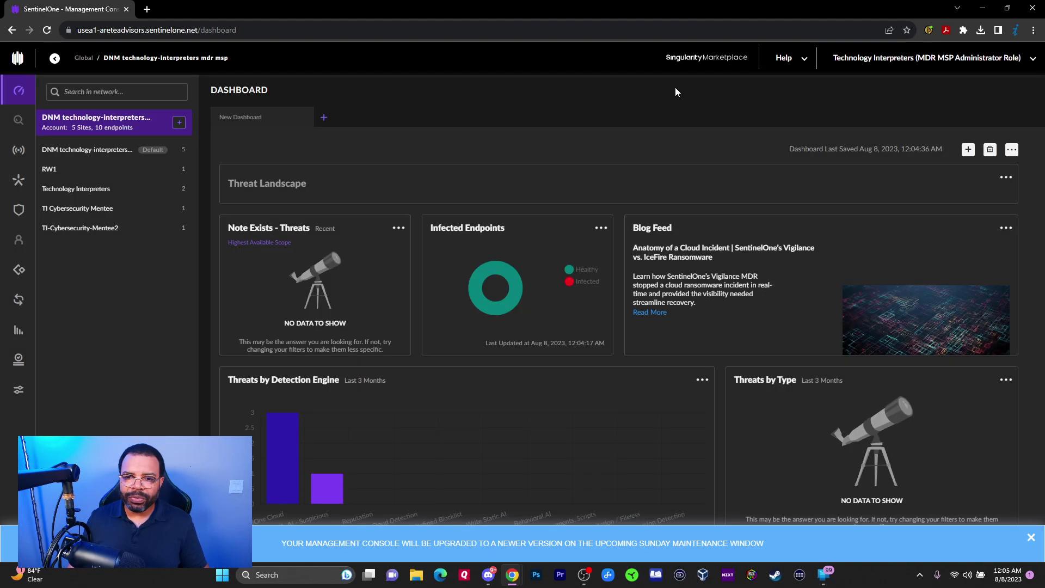
Change the Note Exists - Threats widget to the Rogues OS Types widget and save.
{"action": "left_click", "coordinate": [398, 229]}
{"action": "left_click", "coordinate": [407, 242]}
{"action": "left_click", "coordinate": [387, 216]}
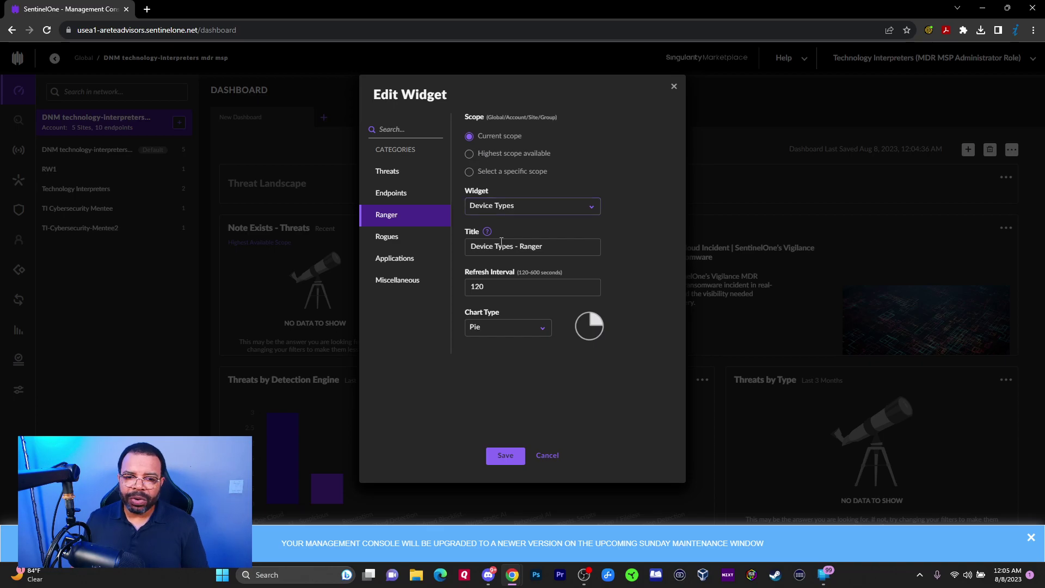
{"action": "left_click", "coordinate": [519, 210]}
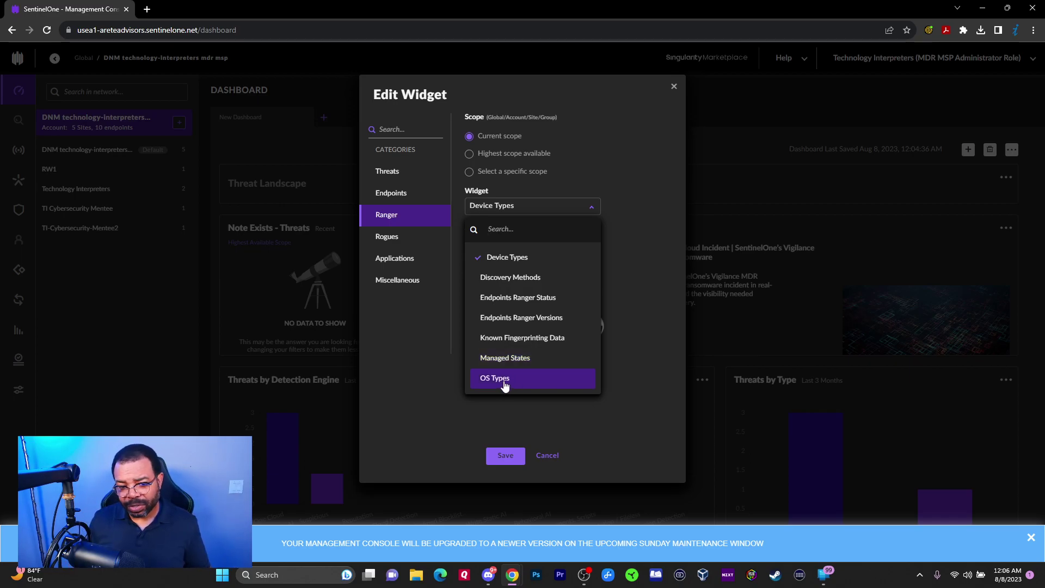
{"action": "left_click", "coordinate": [390, 237]}
{"action": "left_click", "coordinate": [518, 207]}
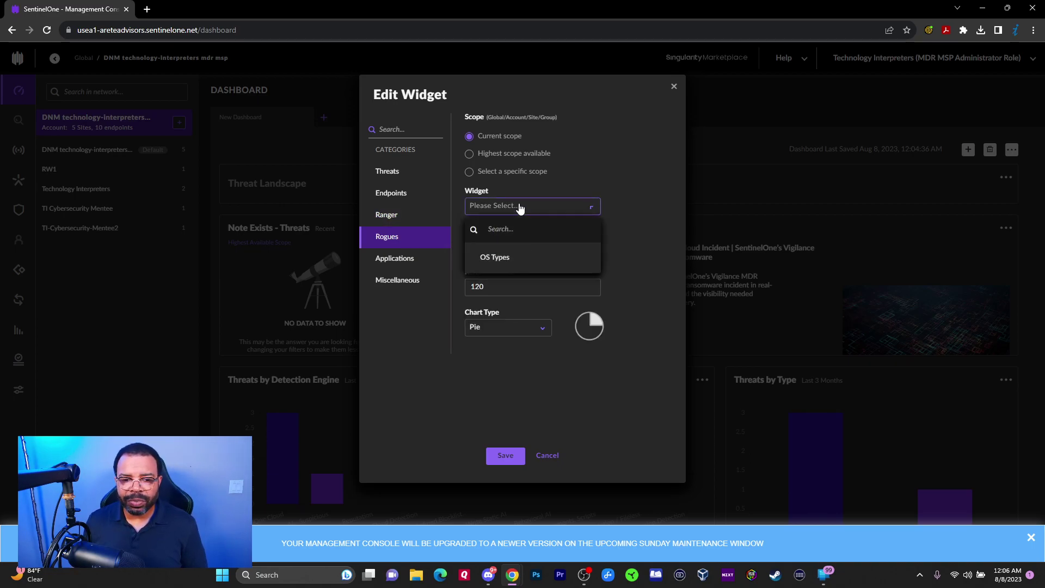
{"action": "left_click", "coordinate": [629, 209]}
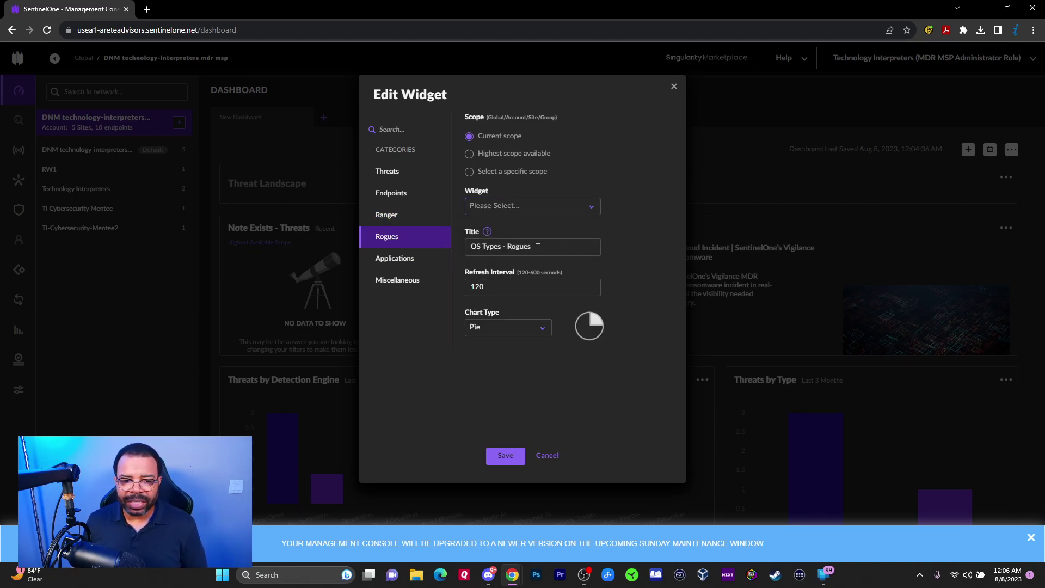
{"action": "left_click", "coordinate": [512, 210]}
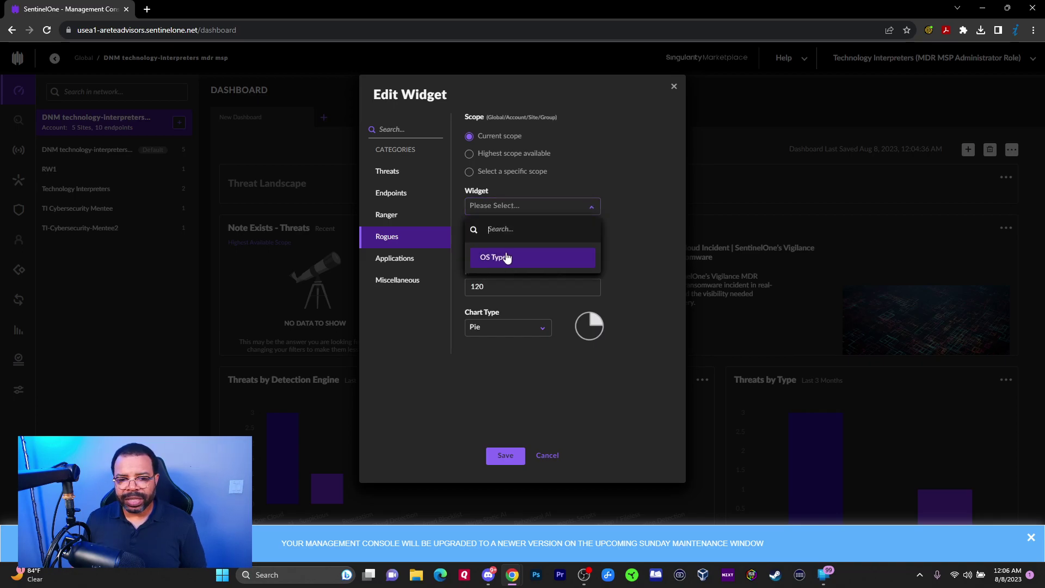
{"action": "left_click", "coordinate": [505, 257]}
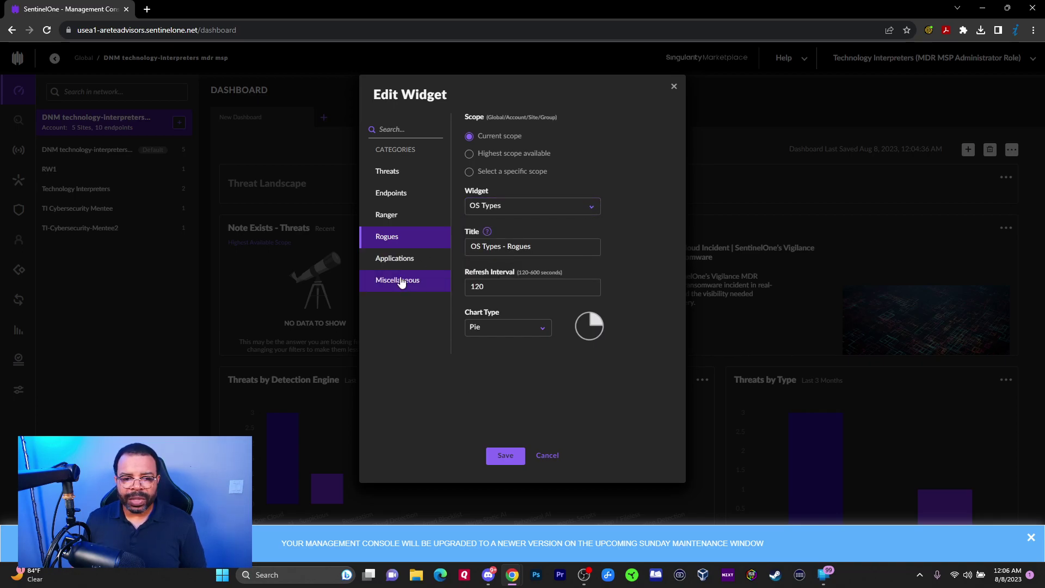
{"action": "left_click", "coordinate": [505, 456]}
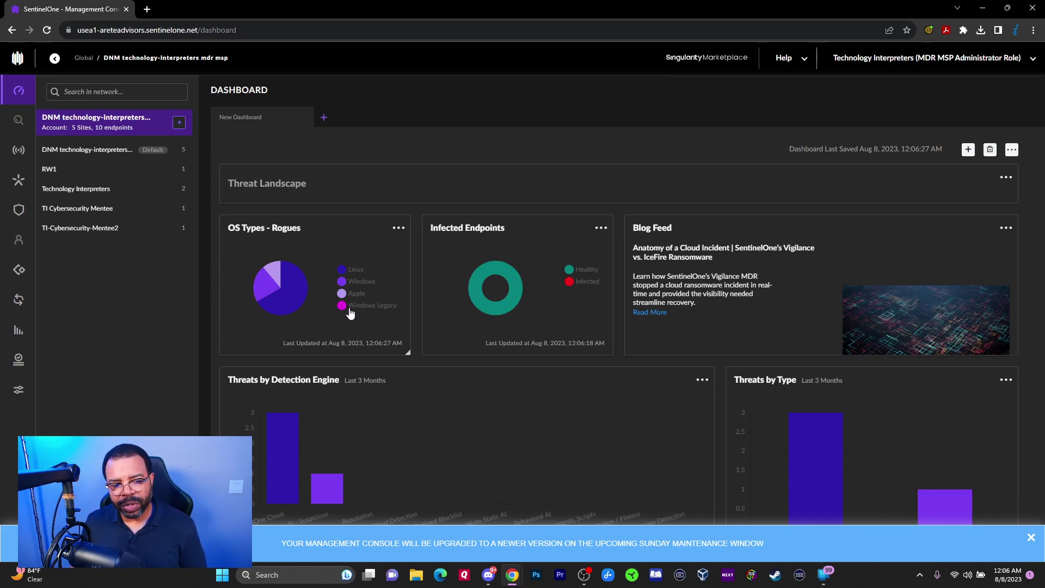
Switch the OS Types - Rogues widget to the Ranger OS Types widget.
{"action": "left_click", "coordinate": [398, 228]}
{"action": "left_click", "coordinate": [420, 242]}
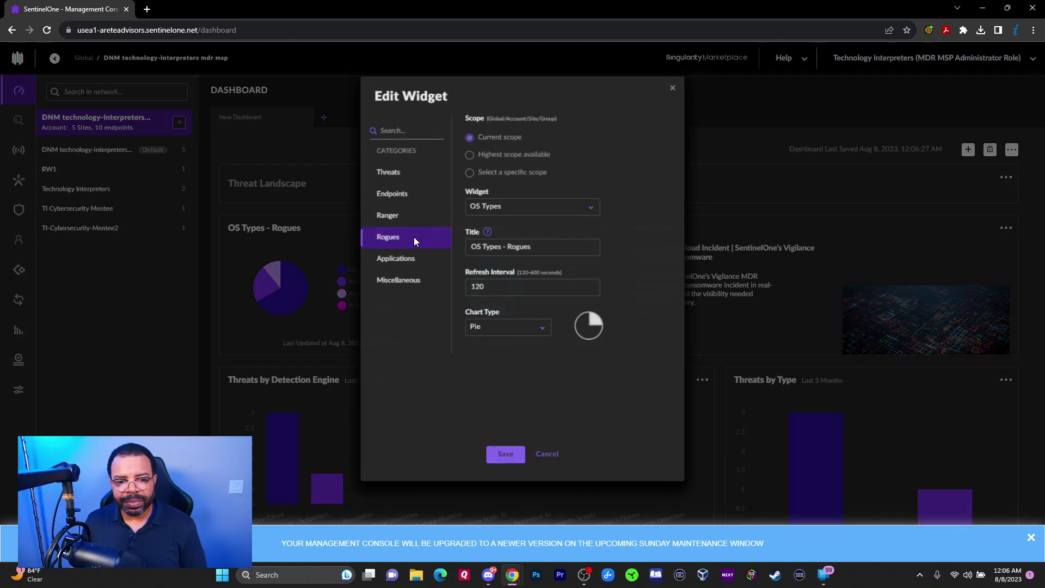
{"action": "left_click", "coordinate": [479, 206]}
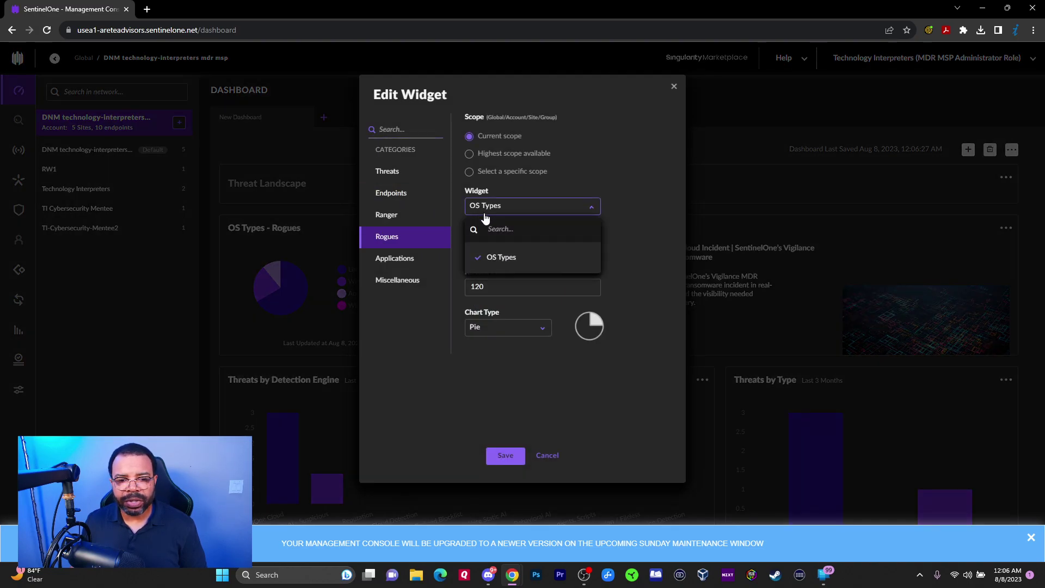
{"action": "left_click", "coordinate": [395, 218]}
{"action": "left_click", "coordinate": [514, 210]}
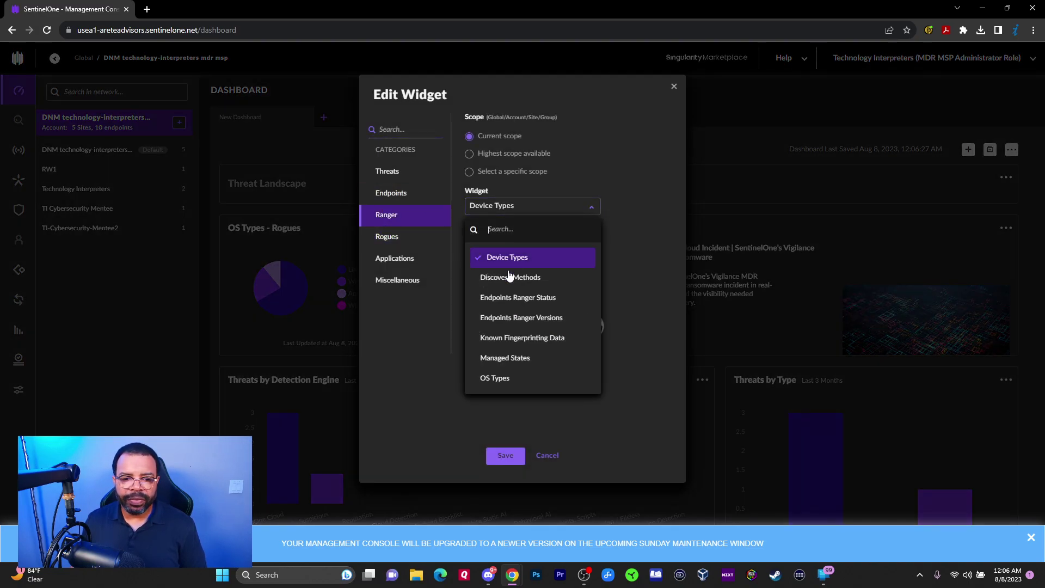
{"action": "left_click", "coordinate": [497, 379]}
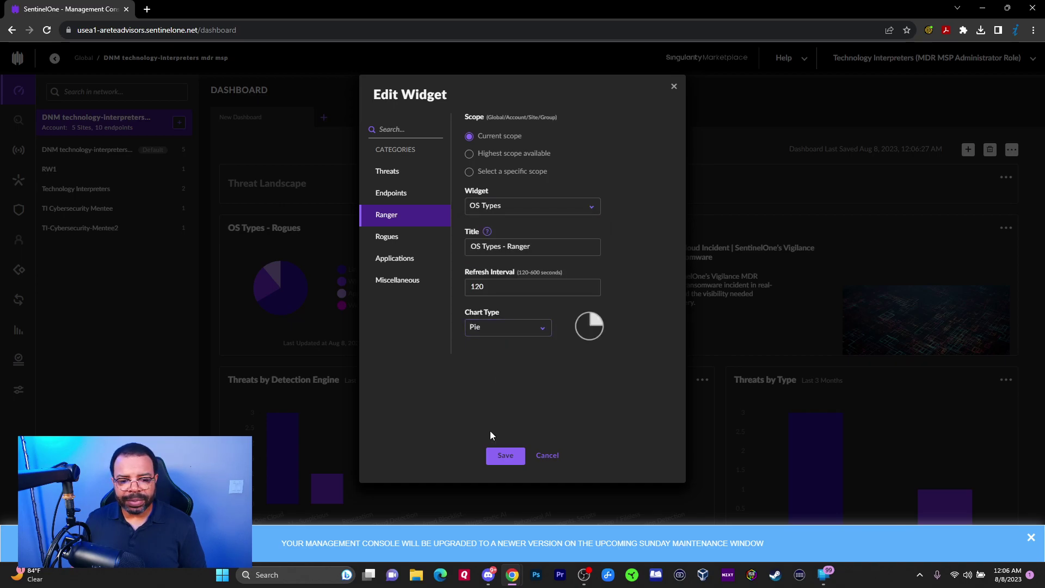
{"action": "left_click", "coordinate": [497, 456]}
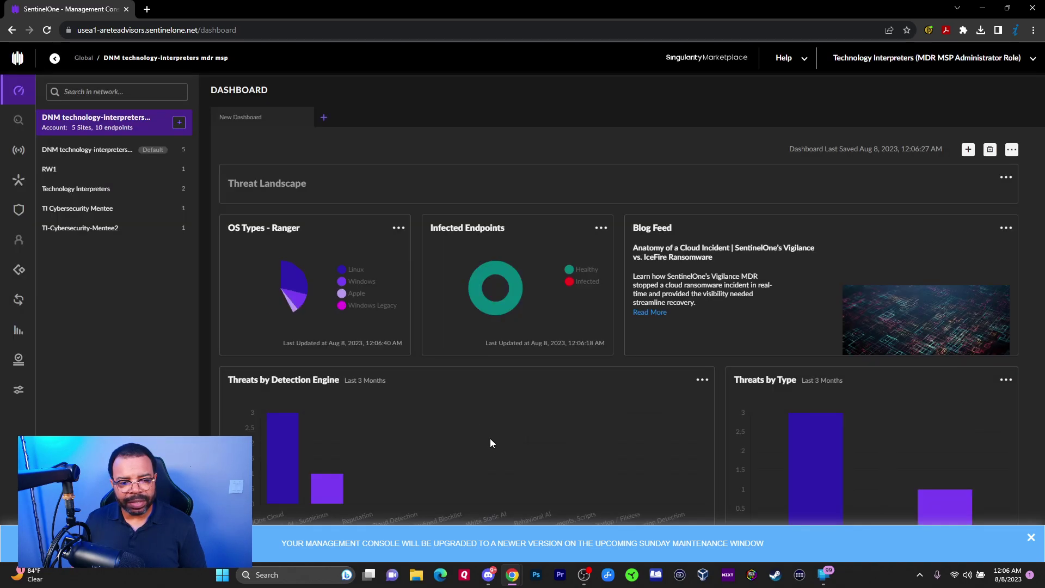
Change the OS Types - Ranger widget to Discovery Methods and save.
{"action": "left_click", "coordinate": [401, 229]}
{"action": "left_click", "coordinate": [408, 248]}
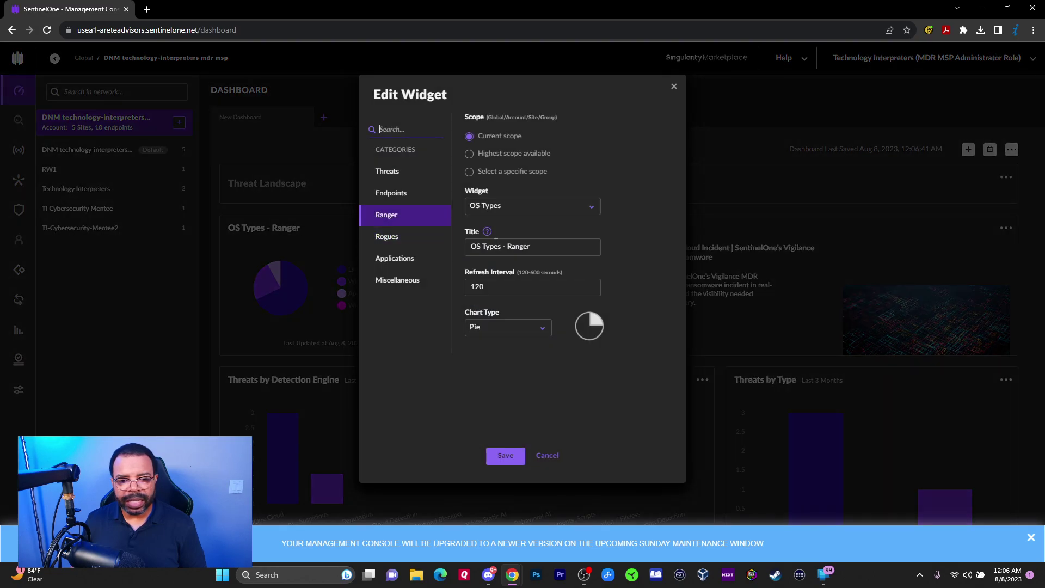
{"action": "left_click", "coordinate": [492, 208]}
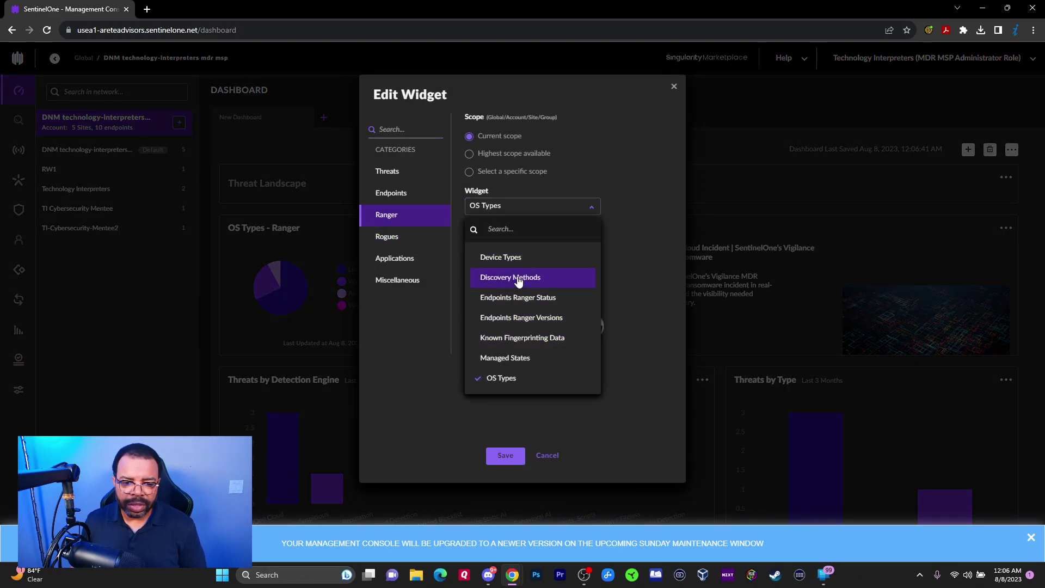
{"action": "left_click", "coordinate": [512, 278]}
{"action": "left_click", "coordinate": [505, 455]}
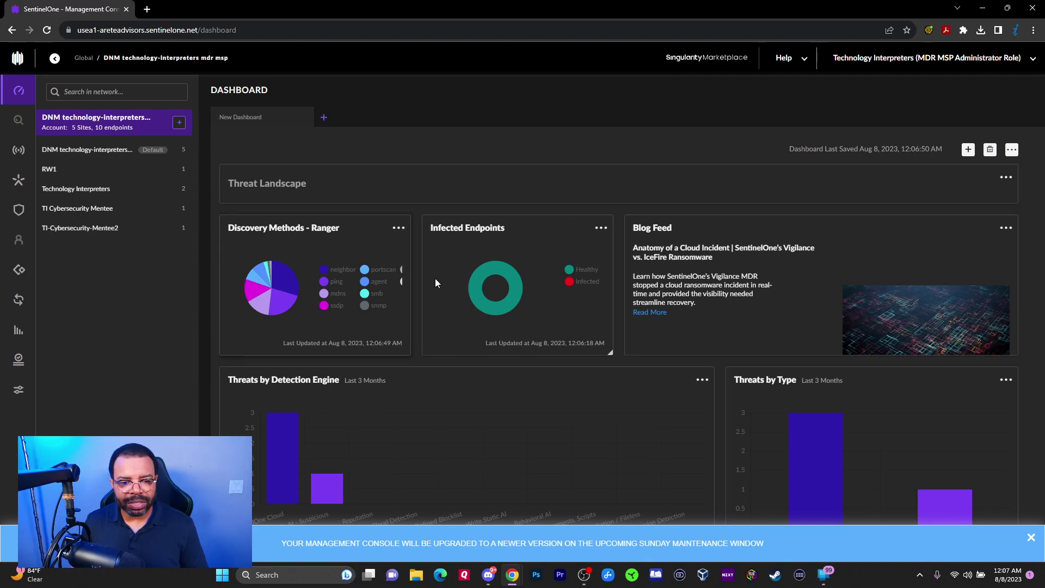
Drag widget edges to shrink Blog Feed and widen Infected Endpoints and Discovery Methods - Ranger.
{"action": "left_click_drag", "start_coordinate": [632, 270], "coordinate": [778, 270]}
{"action": "left_click_drag", "start_coordinate": [614, 263], "coordinate": [765, 263]}
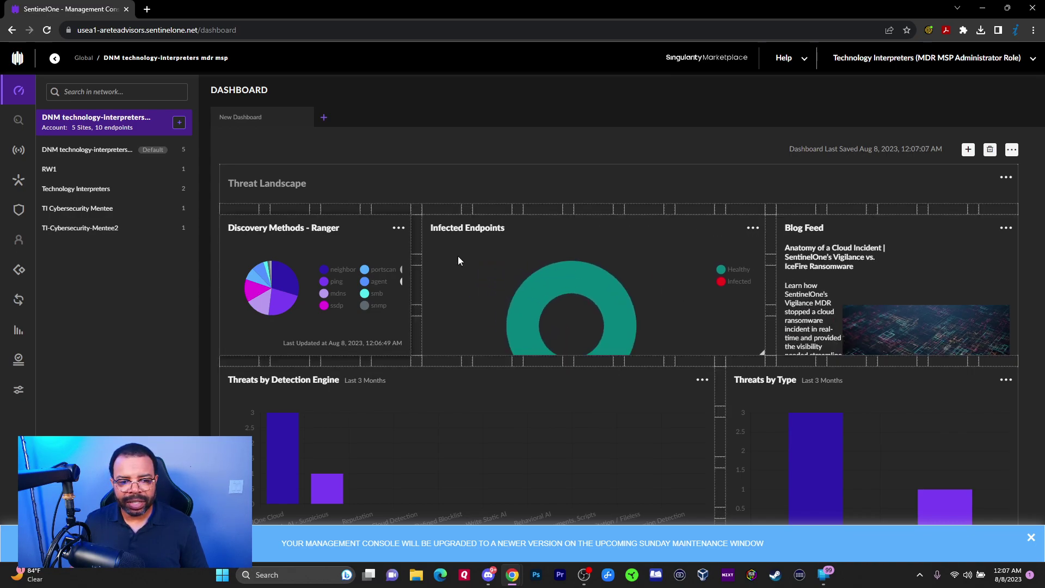
{"action": "left_click_drag", "start_coordinate": [422, 256], "coordinate": [473, 257]}
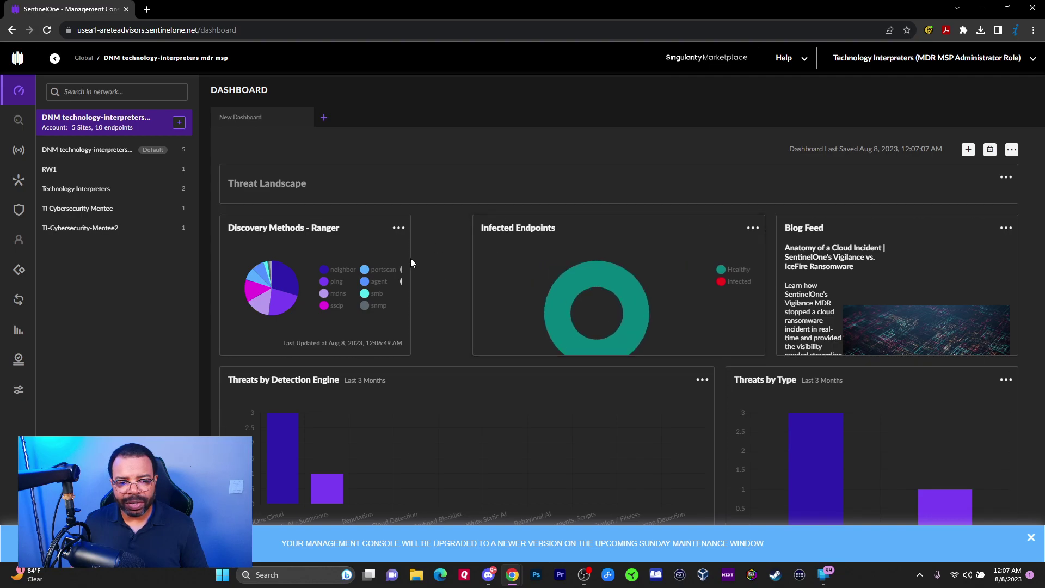
{"action": "left_click_drag", "start_coordinate": [409, 258], "coordinate": [454, 262]}
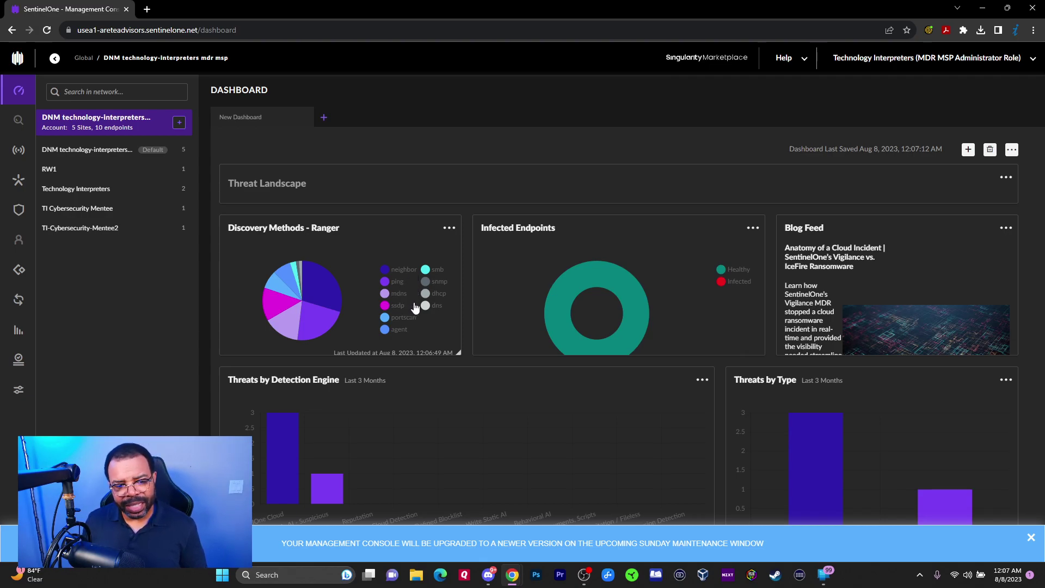
{"action": "left_click", "coordinate": [148, 9]}
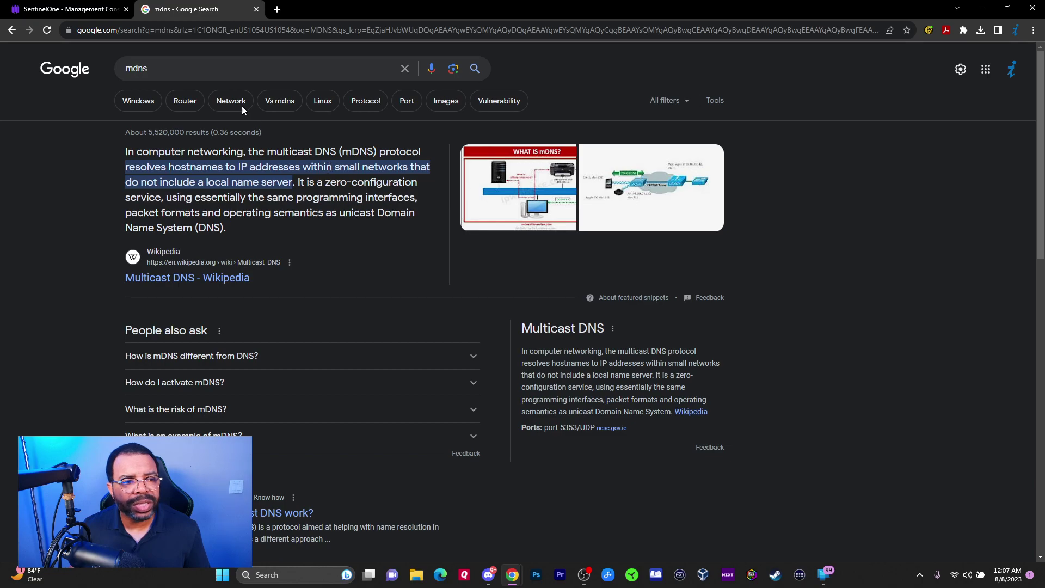
{"action": "left_click", "coordinate": [254, 9]}
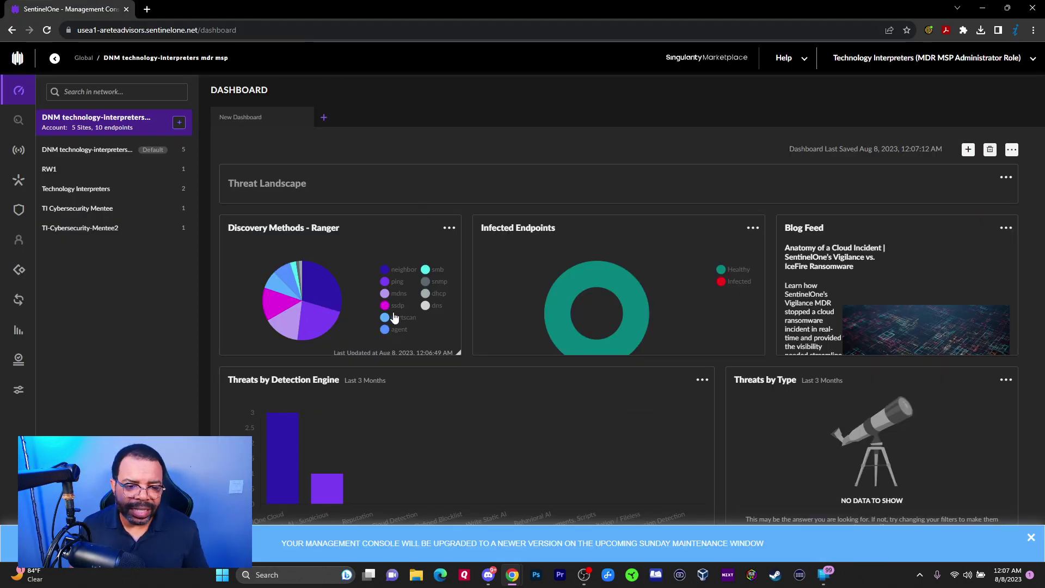
{"action": "left_click", "coordinate": [147, 8]}
{"action": "type", "text": "D"}
{"action": "key", "text": "BackSpace"}
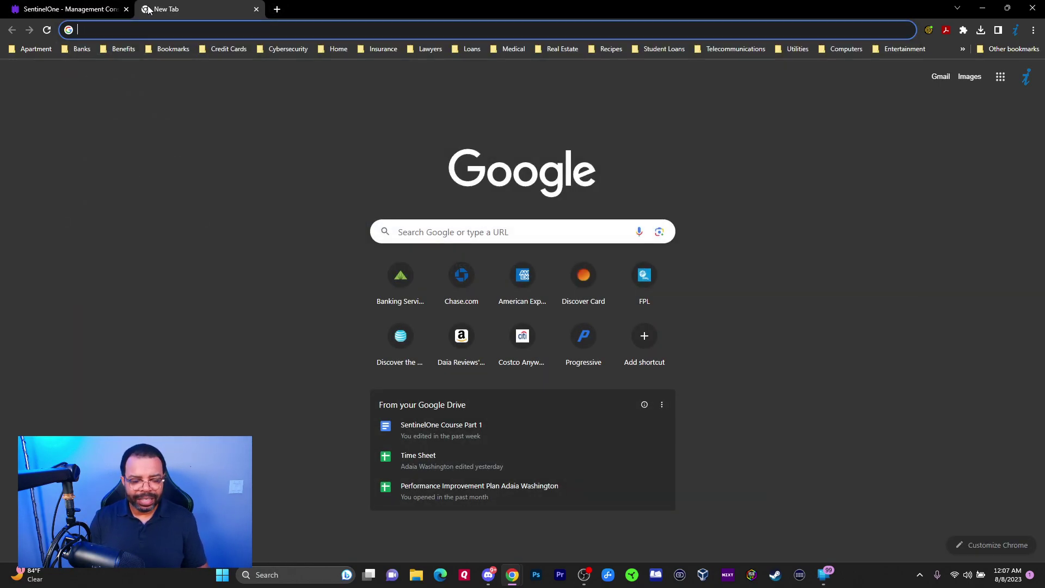
{"action": "type", "text": "SSDP"}
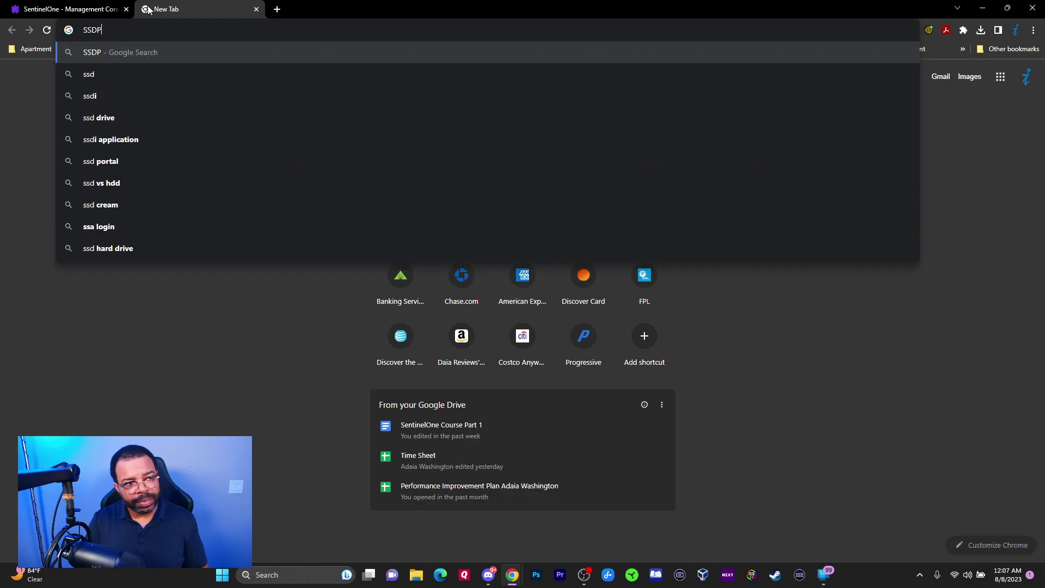
{"action": "key", "text": "Return"}
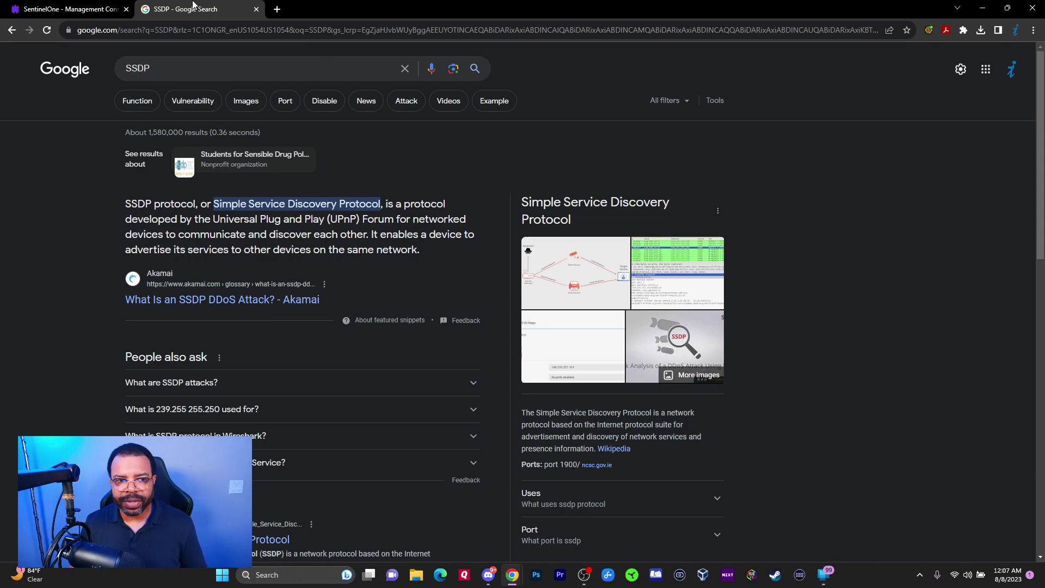
{"action": "left_click", "coordinate": [256, 10]}
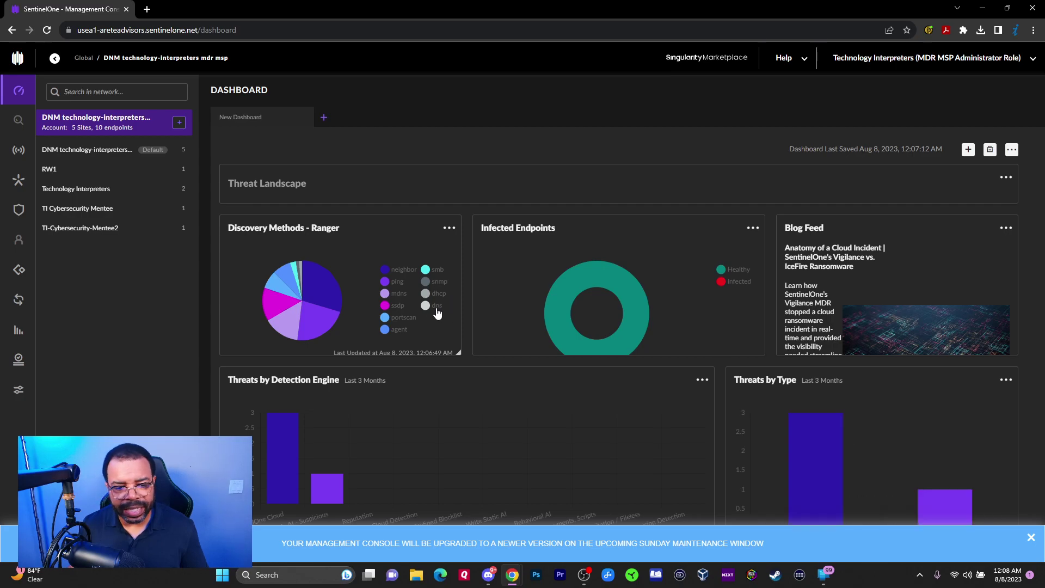
Change the Discovery Methods - Ranger widget to Endpoints Ranger Status.
{"action": "left_click", "coordinate": [449, 227]}
{"action": "left_click", "coordinate": [455, 248]}
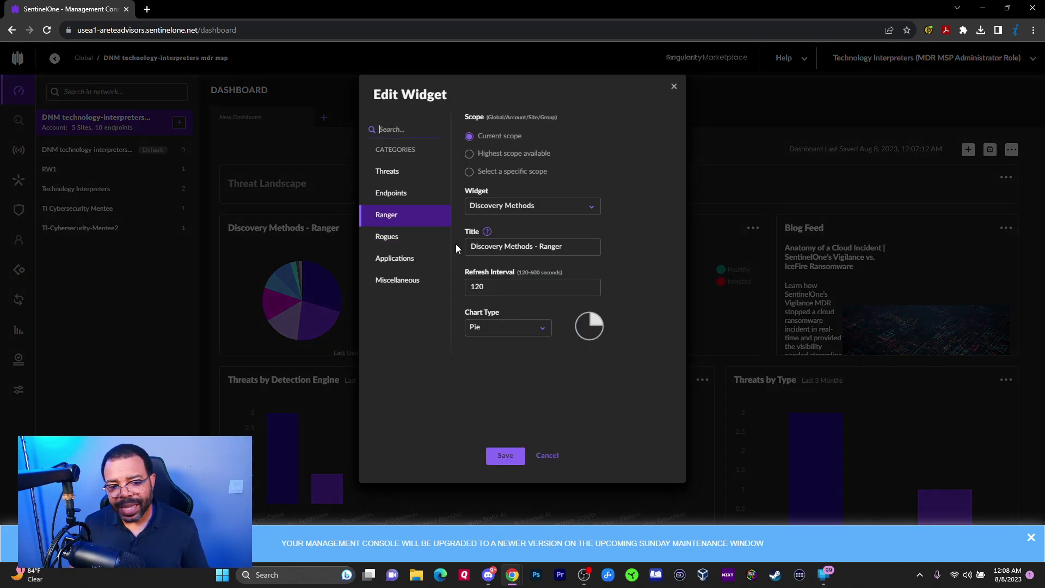
{"action": "left_click", "coordinate": [507, 214]}
{"action": "left_click", "coordinate": [514, 297]}
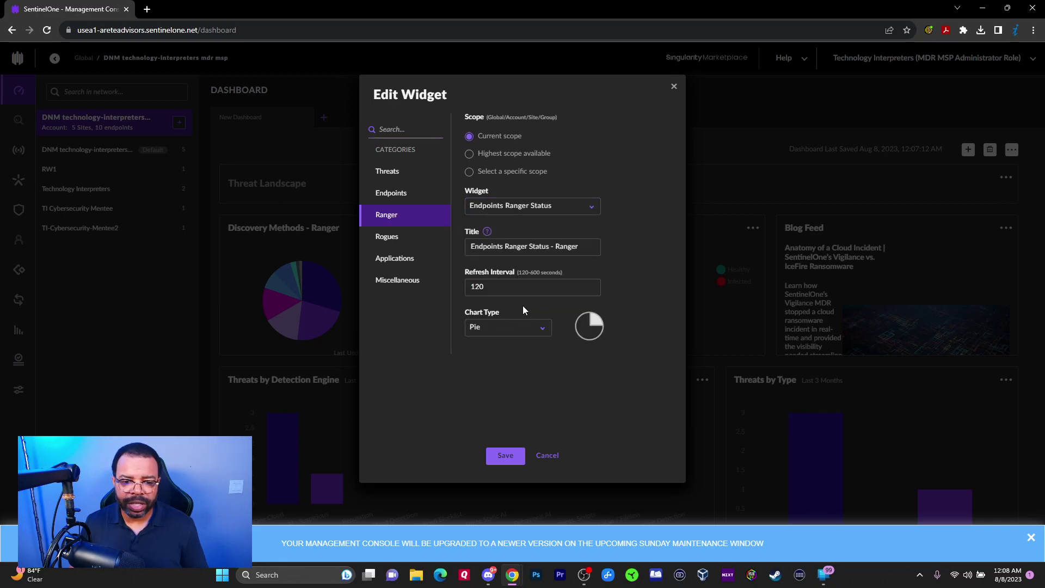
{"action": "left_click", "coordinate": [506, 455]}
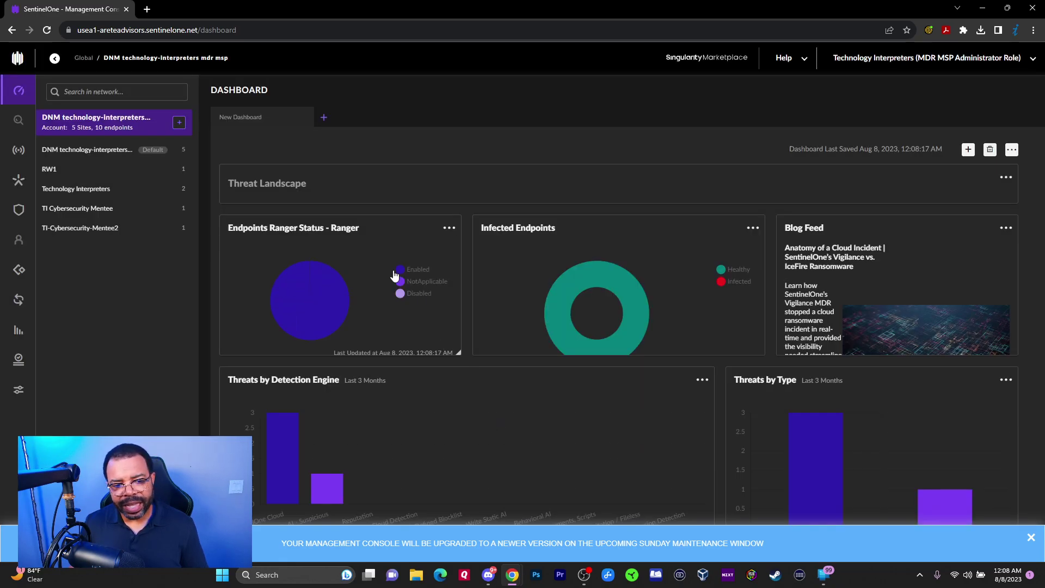
Switch the widget to Endpoints Ranger Versions.
{"action": "left_click", "coordinate": [450, 233]}
{"action": "left_click", "coordinate": [488, 248]}
{"action": "left_click", "coordinate": [505, 211]}
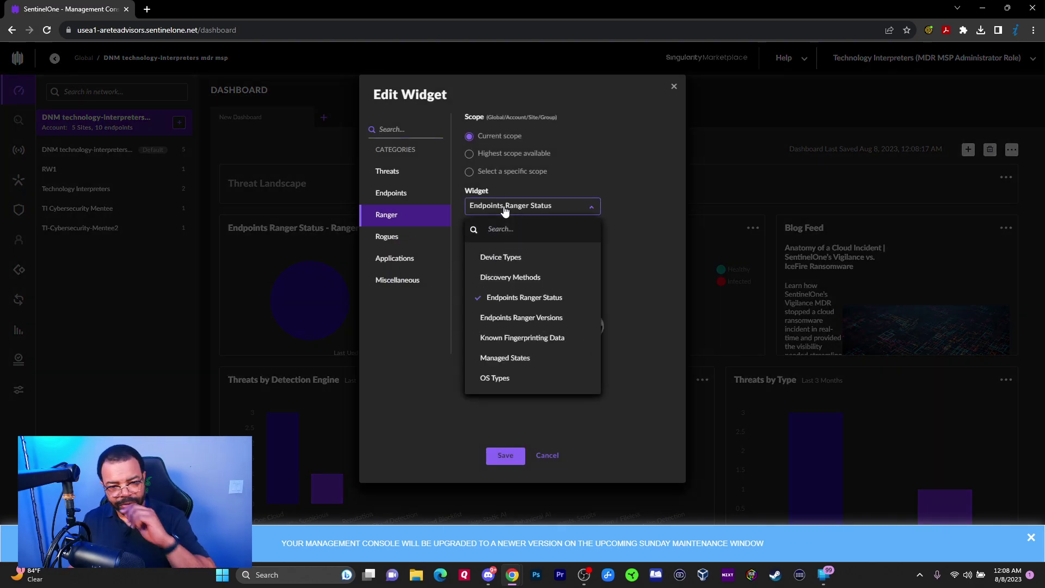
{"action": "left_click", "coordinate": [538, 318]}
{"action": "left_click", "coordinate": [492, 457]}
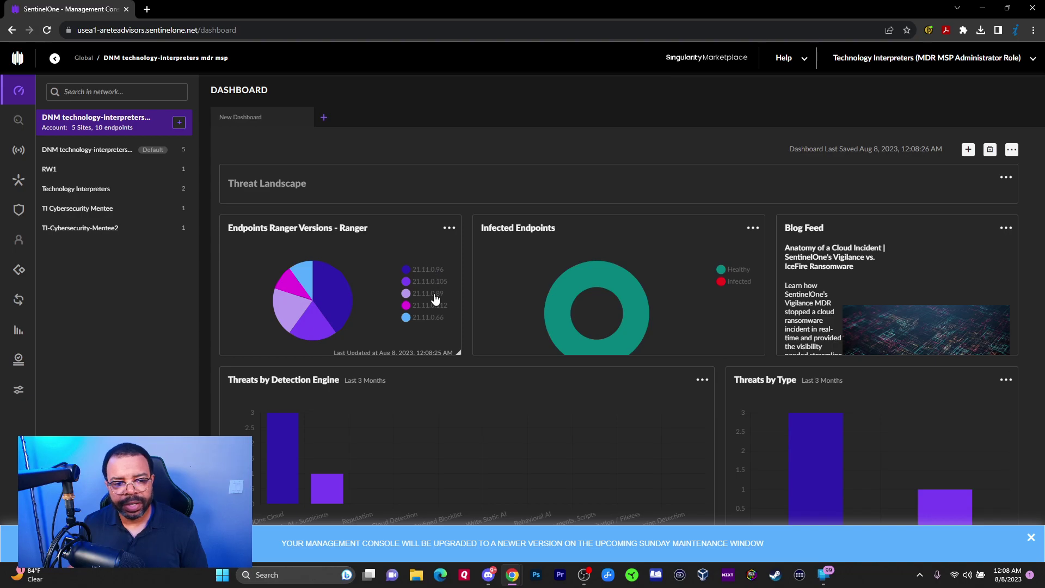
Switch the widget to Known Fingerprinting Data - Ranger.
{"action": "left_click", "coordinate": [454, 233]}
{"action": "left_click", "coordinate": [457, 248]}
{"action": "left_click", "coordinate": [533, 206]}
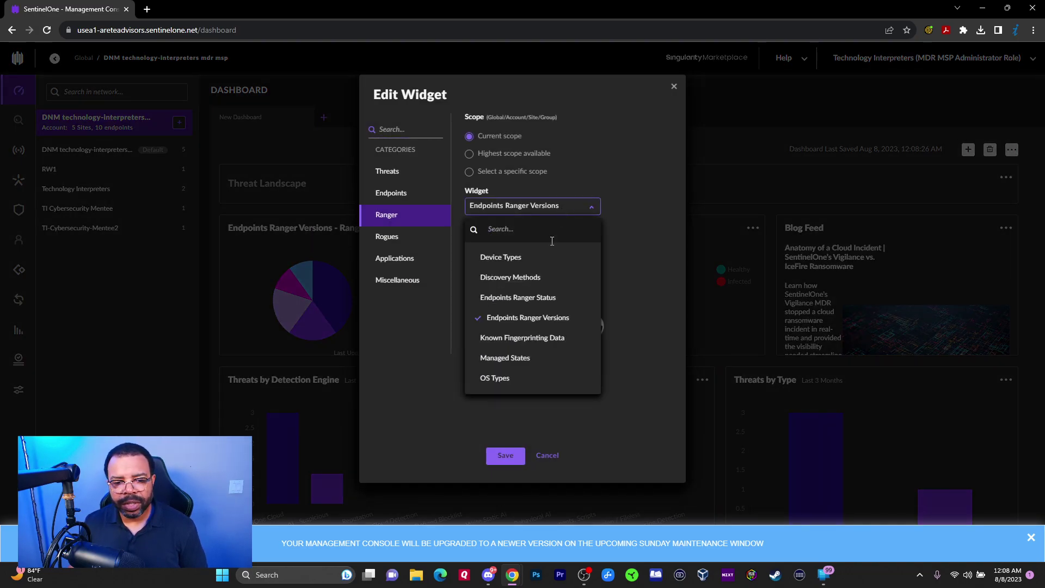
{"action": "left_click", "coordinate": [524, 340]}
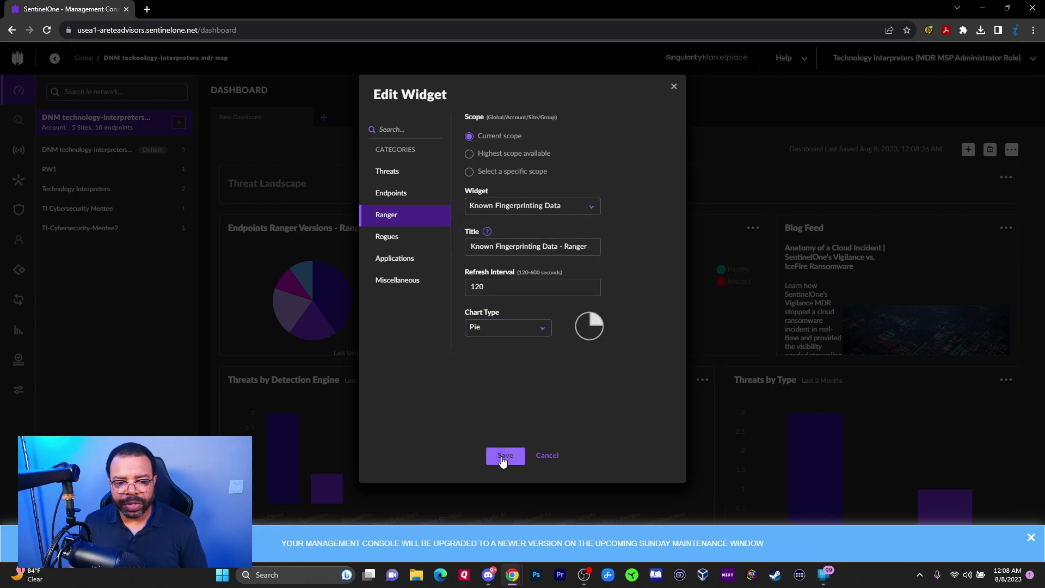
{"action": "left_click", "coordinate": [504, 456]}
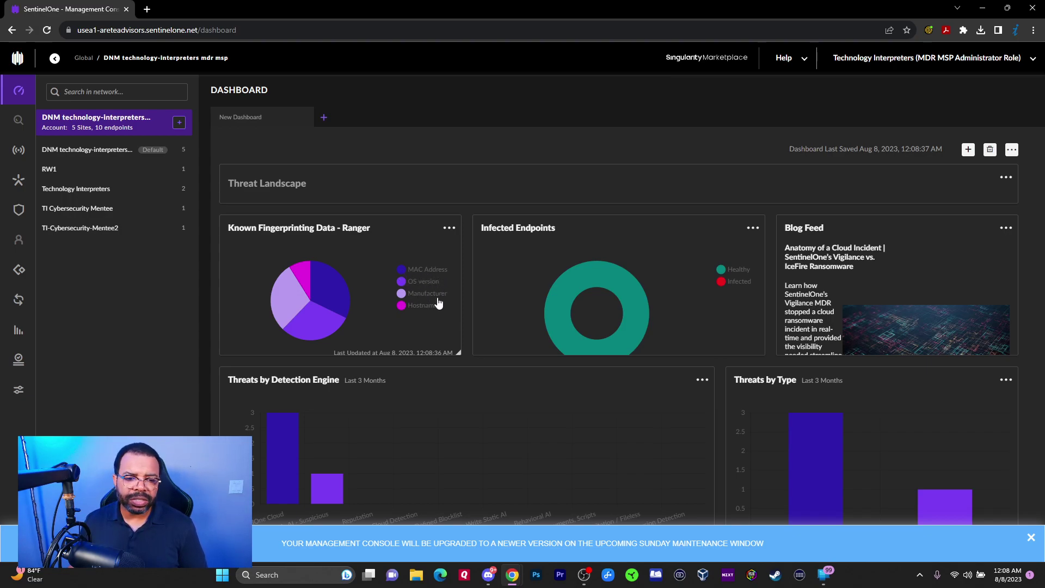
Switch the widget to Managed States - Ranger.
{"action": "left_click", "coordinate": [449, 230]}
{"action": "left_click", "coordinate": [458, 246]}
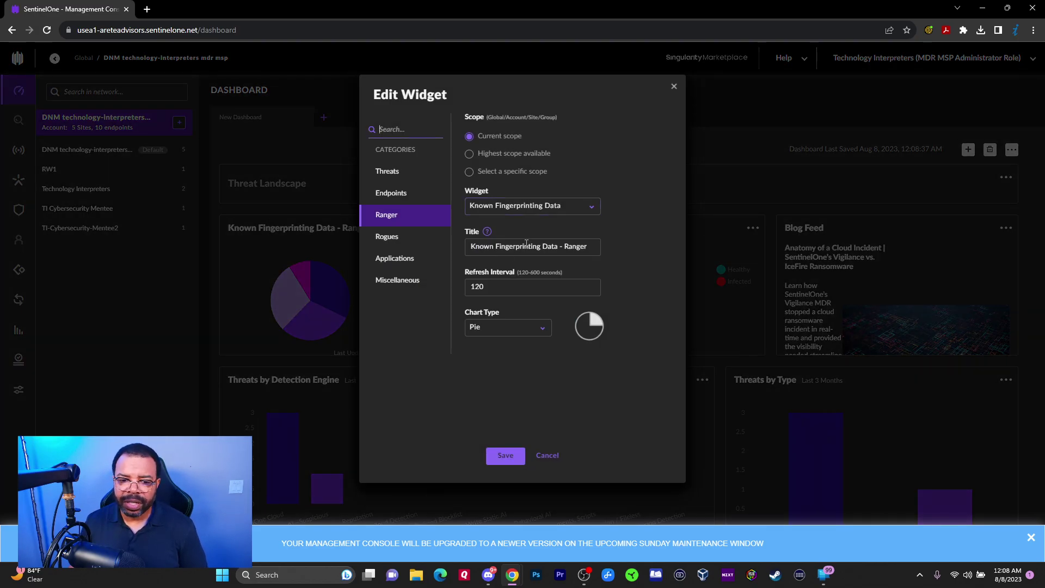
{"action": "left_click", "coordinate": [524, 210]}
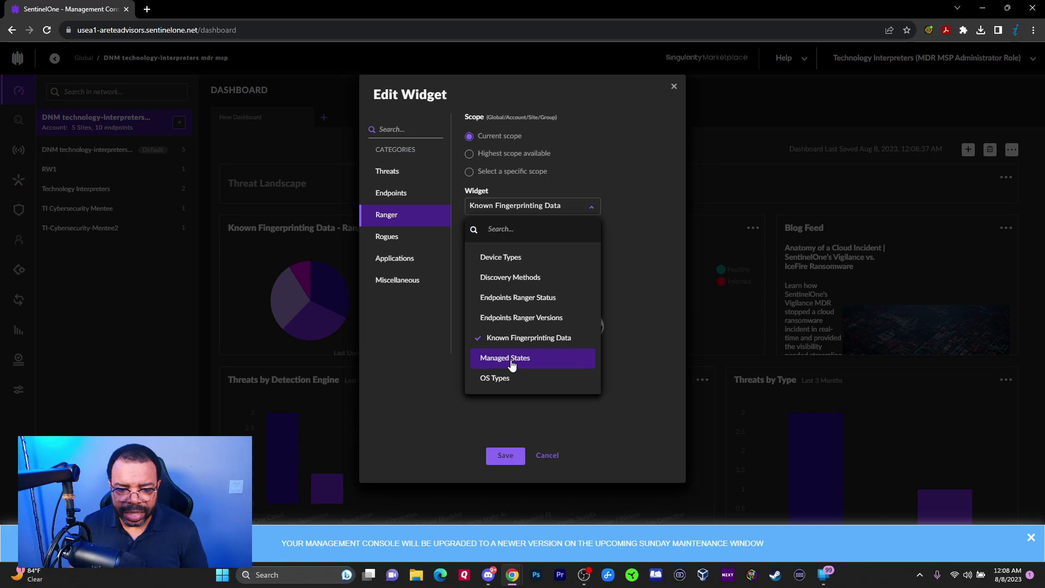
{"action": "left_click", "coordinate": [513, 358]}
{"action": "left_click", "coordinate": [505, 456]}
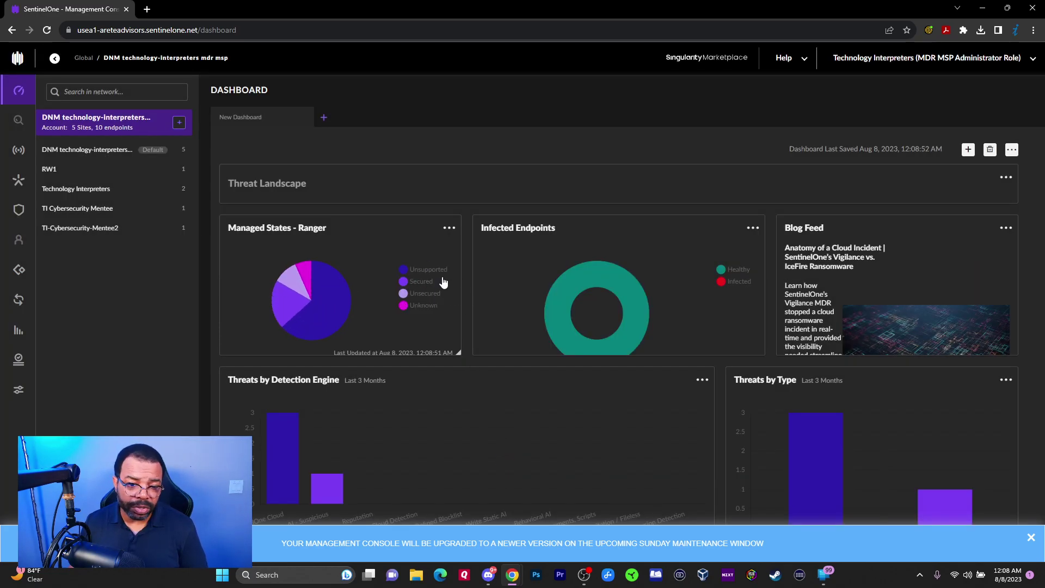
Change the widget to OS Types - Ranger, then reopen its edit settings.
{"action": "left_click", "coordinate": [448, 228]}
{"action": "left_click", "coordinate": [456, 246]}
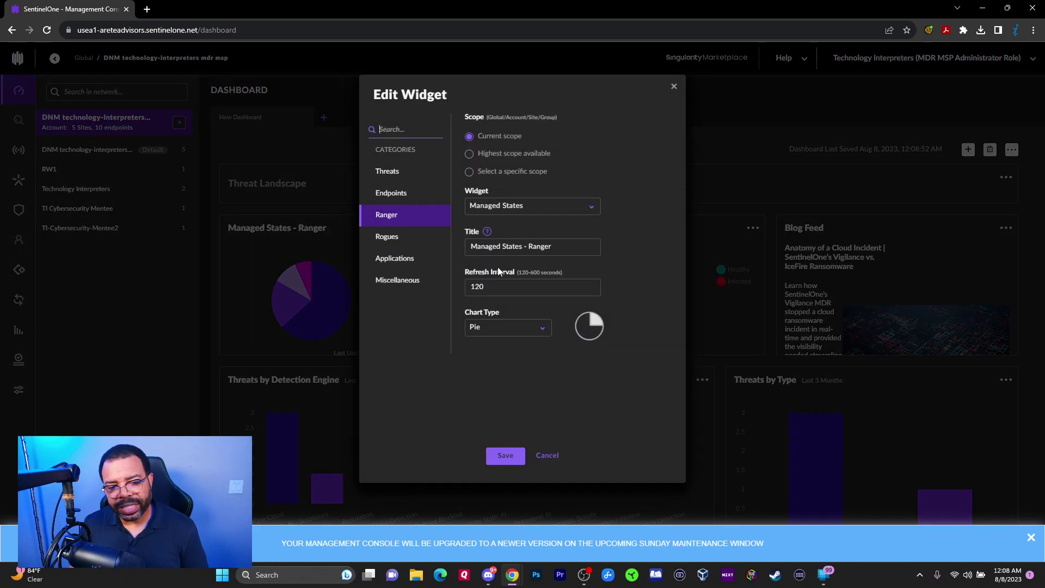
{"action": "left_click", "coordinate": [512, 213]}
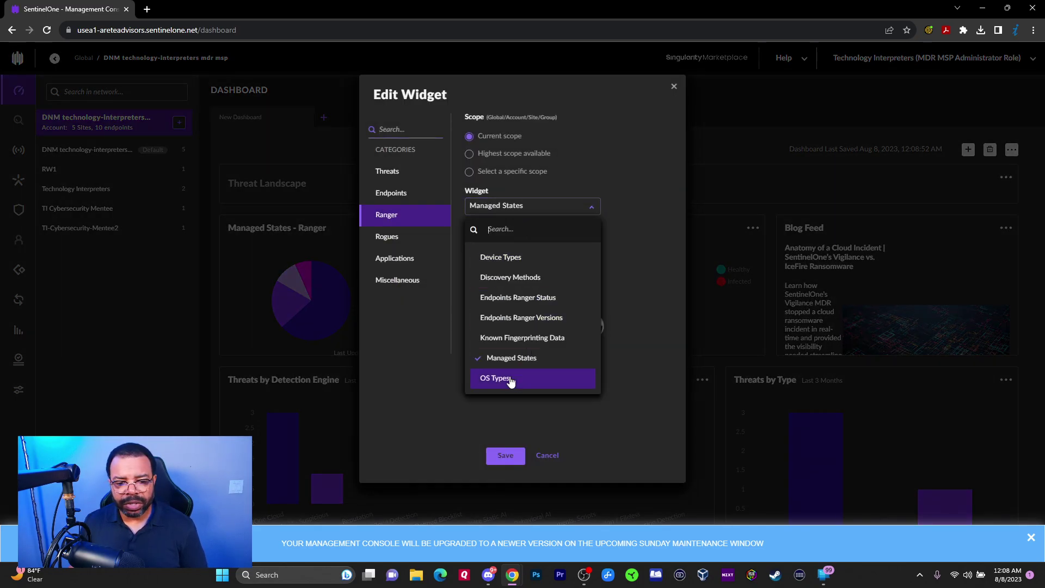
{"action": "left_click", "coordinate": [517, 374]}
{"action": "left_click", "coordinate": [503, 456]}
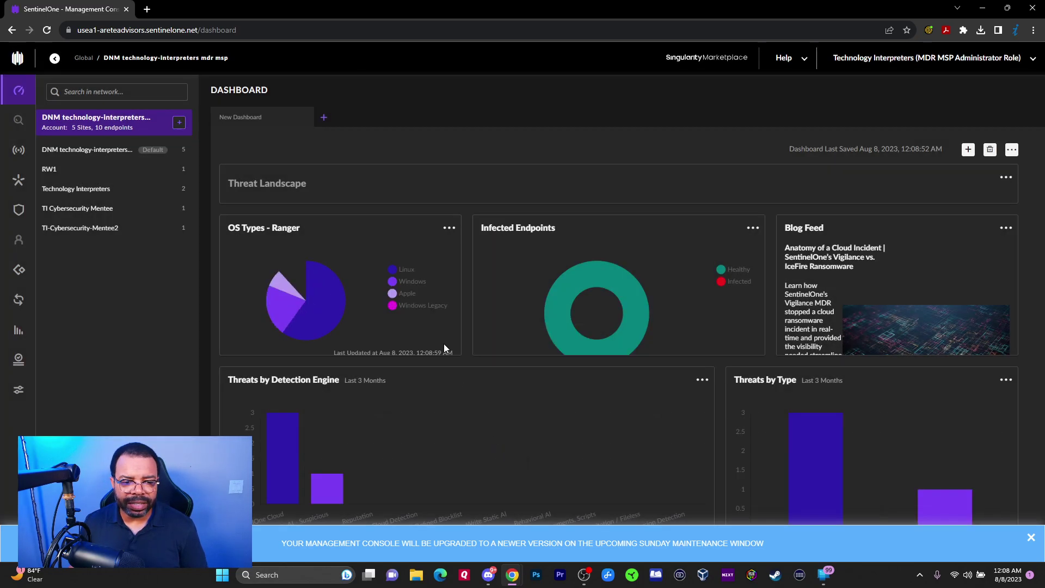
{"action": "left_click", "coordinate": [450, 230]}
{"action": "left_click", "coordinate": [456, 245]}
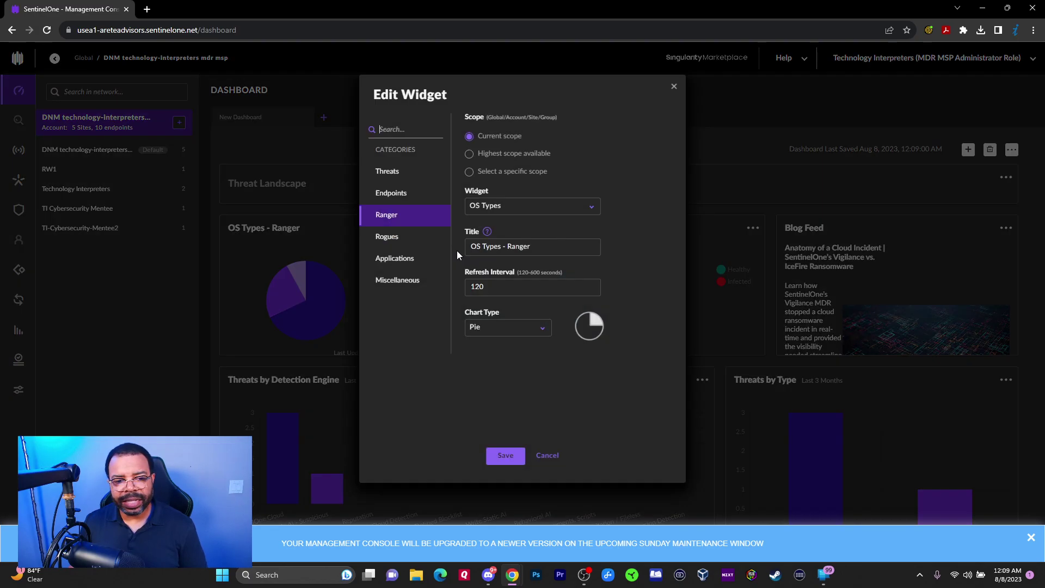
Change the OS Types widget to the Applications Risk Levels widget and save.
{"action": "left_click", "coordinate": [403, 238]}
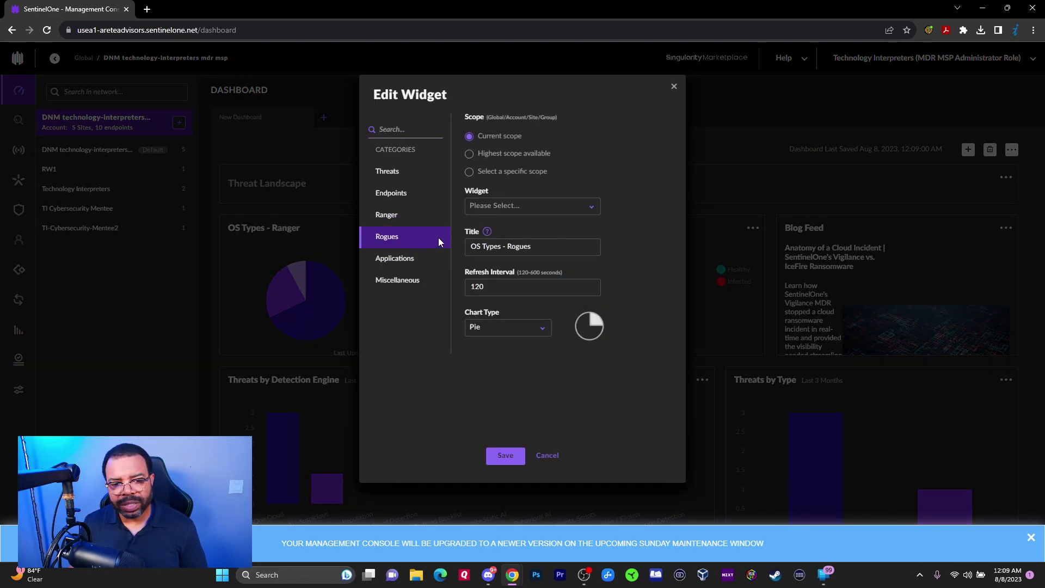
{"action": "left_click", "coordinate": [524, 213]}
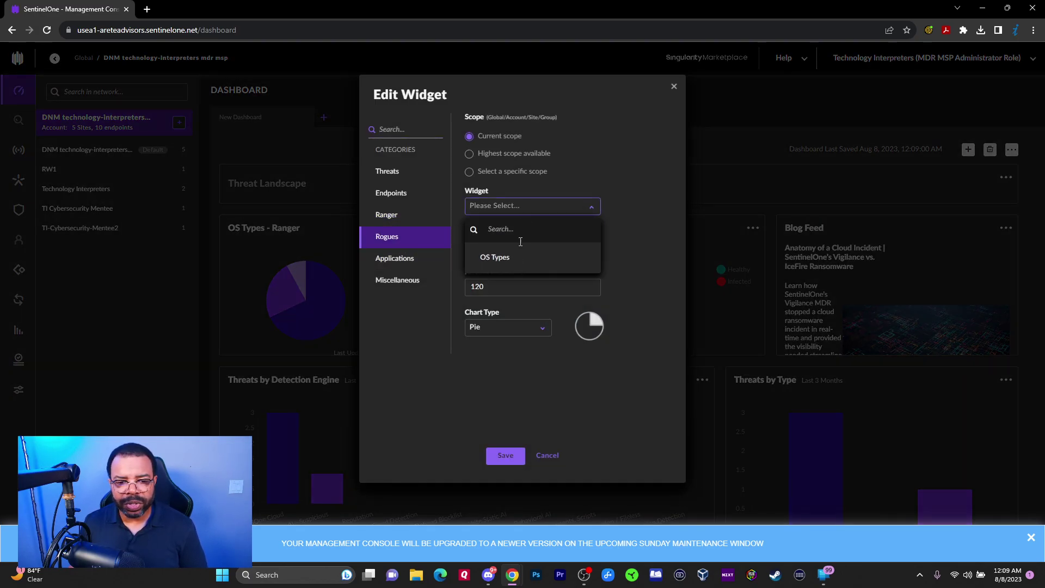
{"action": "left_click", "coordinate": [407, 259]}
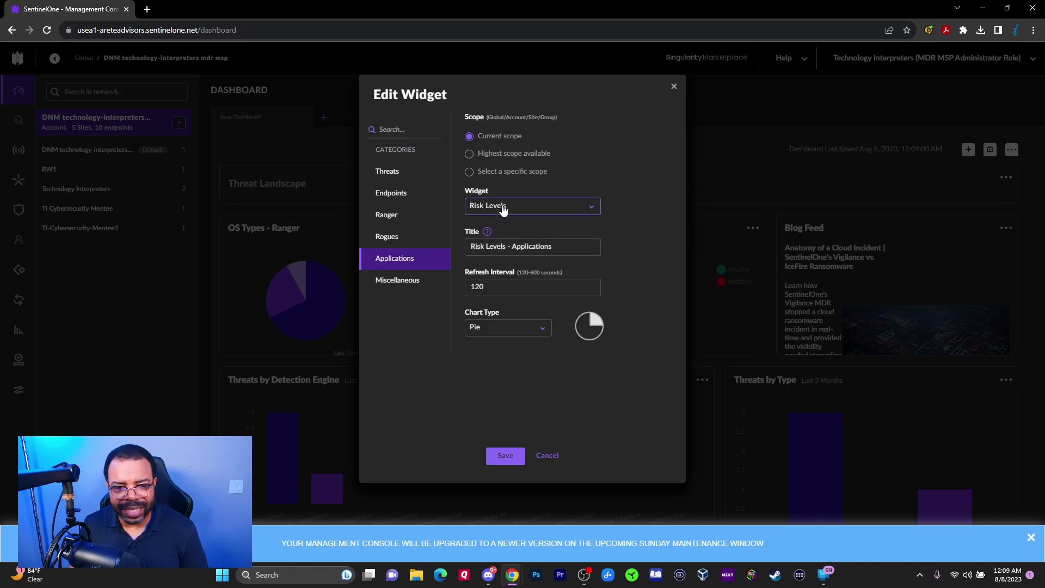
{"action": "left_click", "coordinate": [499, 206]}
{"action": "left_click", "coordinate": [503, 455]}
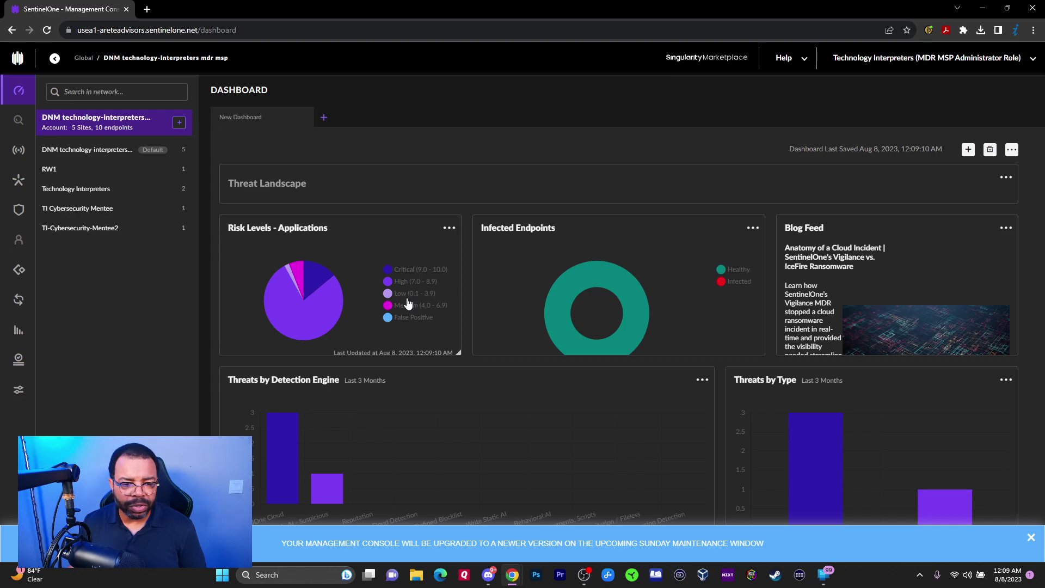
Try the Miscellaneous Free Text widget's font colour options, then cancel without saving.
{"action": "mouse_move", "coordinate": [299, 293]}
{"action": "left_click", "coordinate": [449, 228]}
{"action": "left_click", "coordinate": [457, 248]}
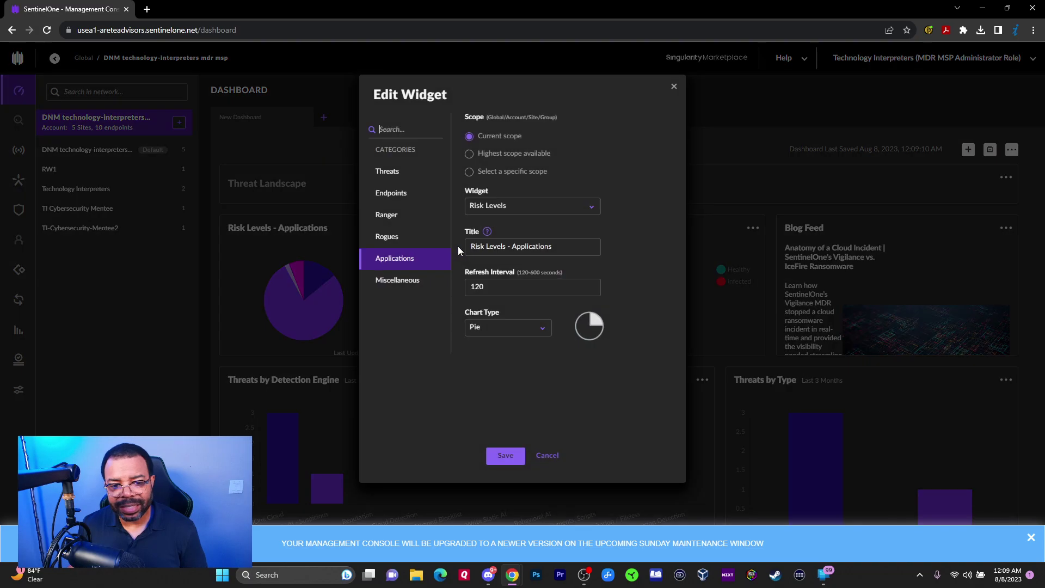
{"action": "left_click", "coordinate": [423, 281]}
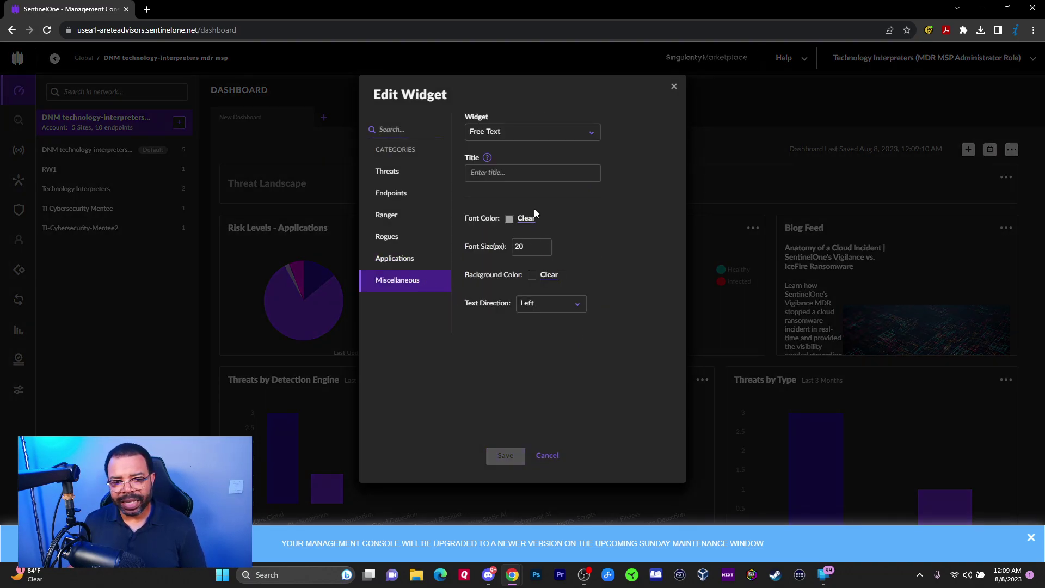
{"action": "left_click", "coordinate": [509, 219]}
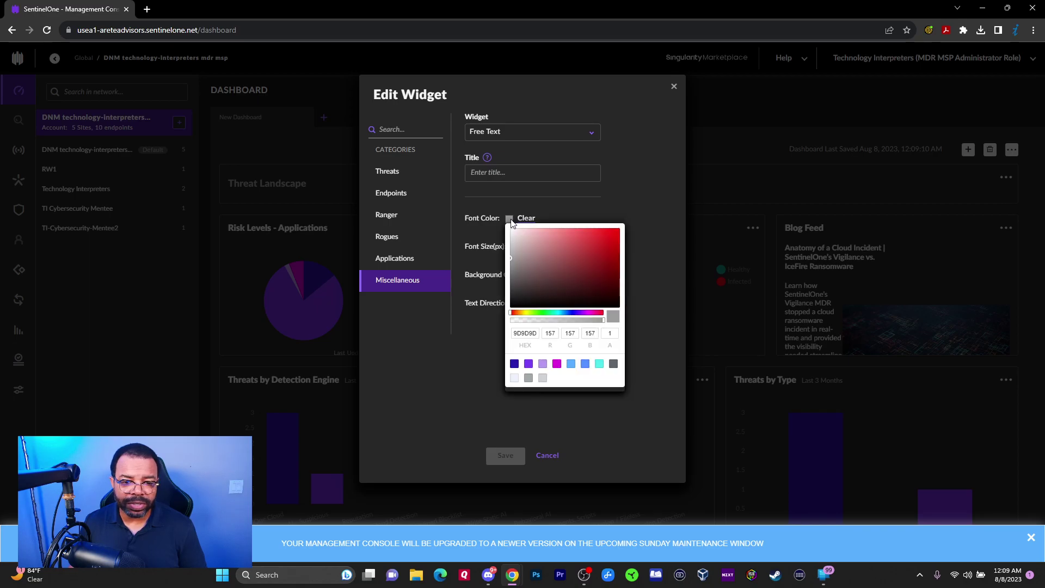
{"action": "left_click", "coordinate": [543, 207]}
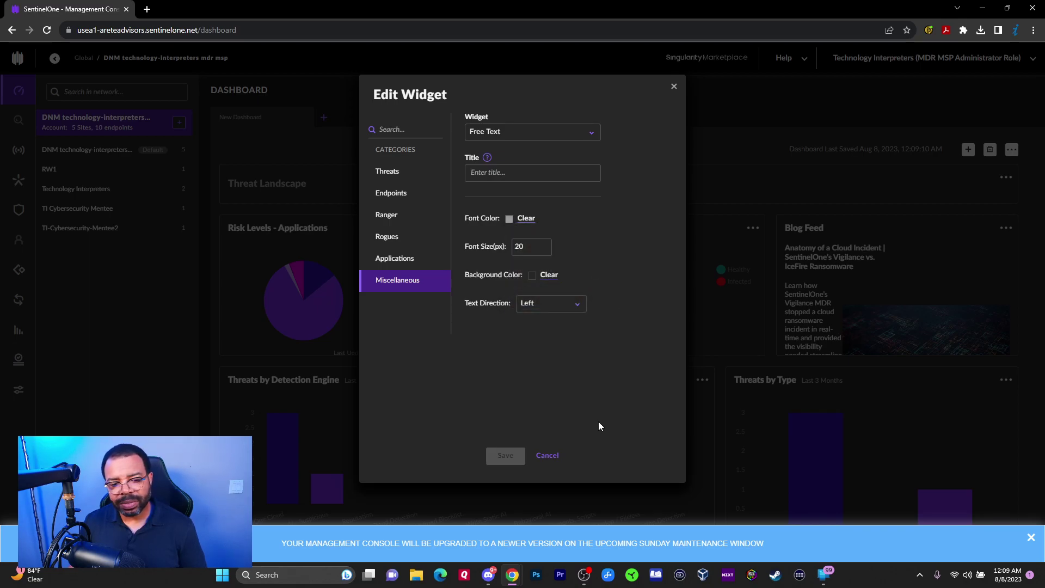
{"action": "left_click", "coordinate": [547, 456]}
Browse the Ranger, Rogues, Applications and Miscellaneous categories, then cancel, keeping Risk Levels - Applications.
{"action": "left_click", "coordinate": [447, 229]}
{"action": "left_click", "coordinate": [457, 243]}
{"action": "left_click", "coordinate": [394, 216]}
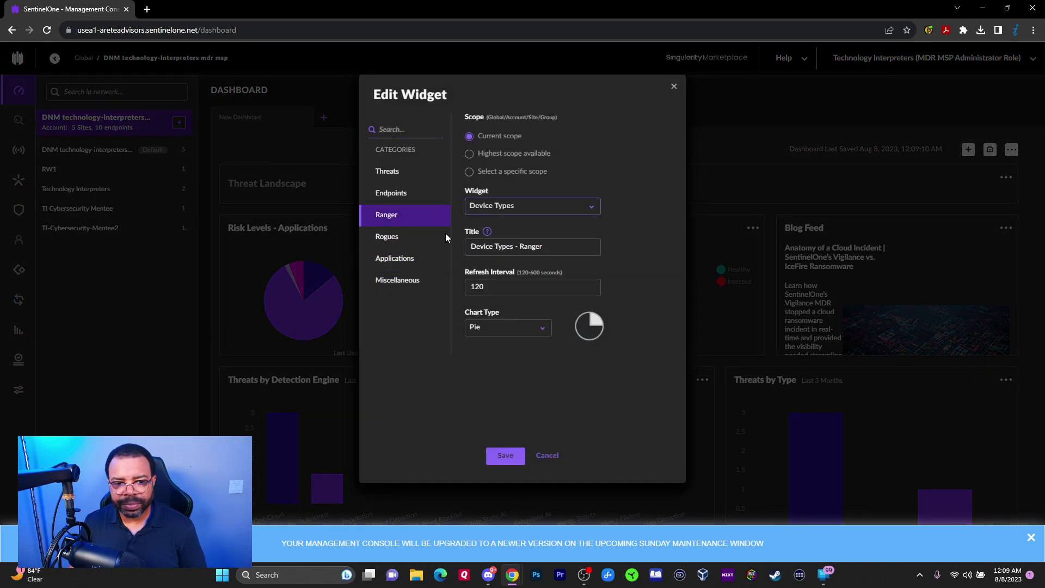
{"action": "left_click", "coordinate": [412, 236]}
{"action": "left_click", "coordinate": [413, 259]}
{"action": "left_click", "coordinate": [409, 280]}
{"action": "left_click", "coordinate": [403, 262]}
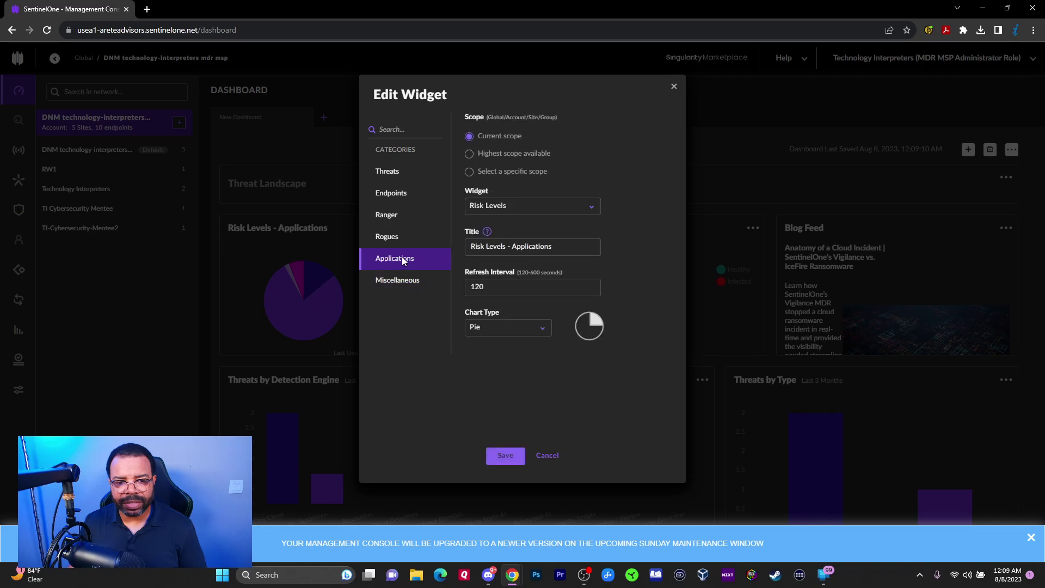
{"action": "left_click", "coordinate": [400, 289]}
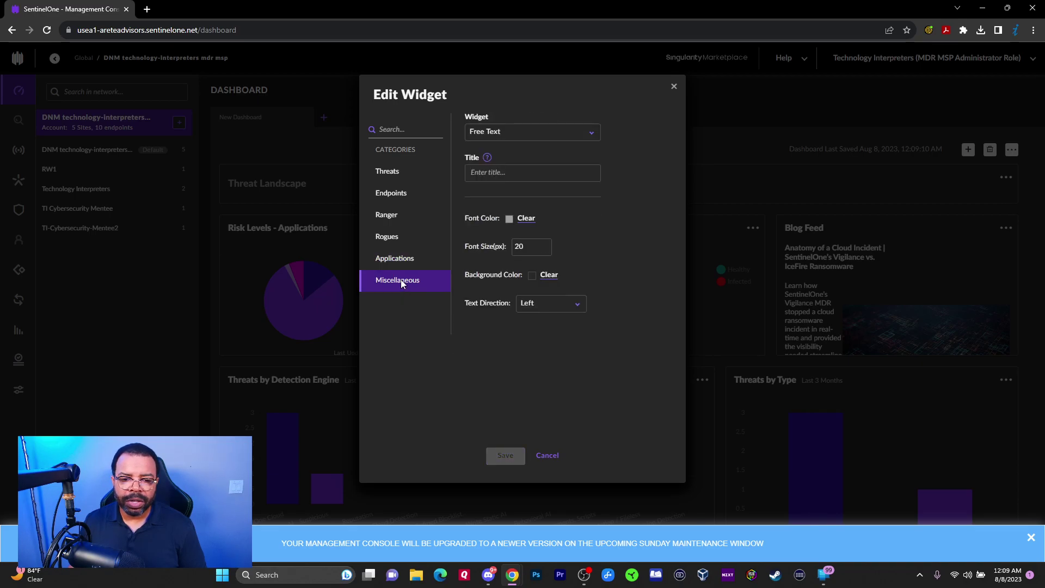
{"action": "left_click", "coordinate": [546, 456]}
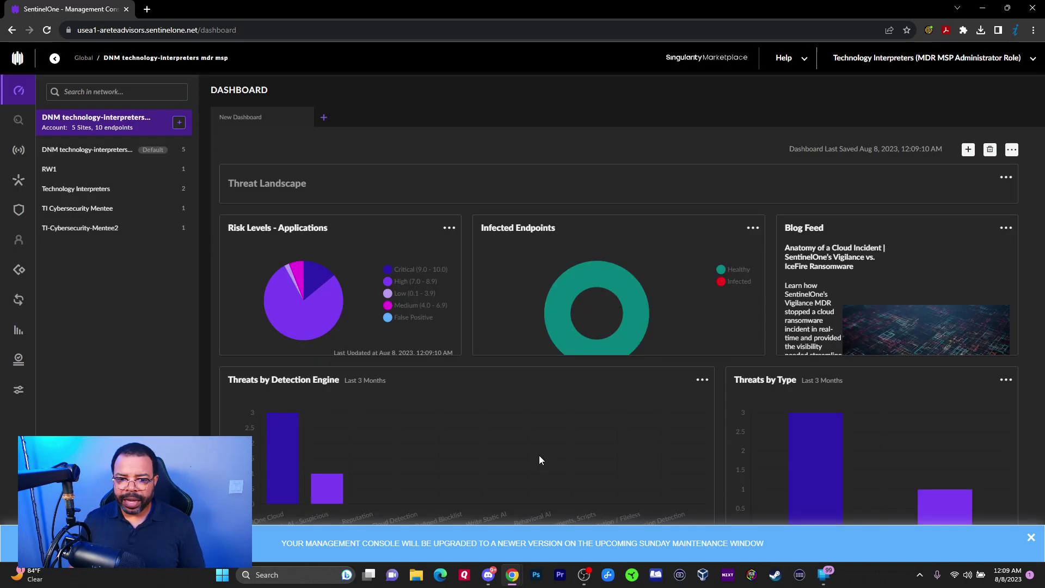
{"action": "scroll", "coordinate": [613, 301], "scroll_direction": "down", "scroll_amount": 8}
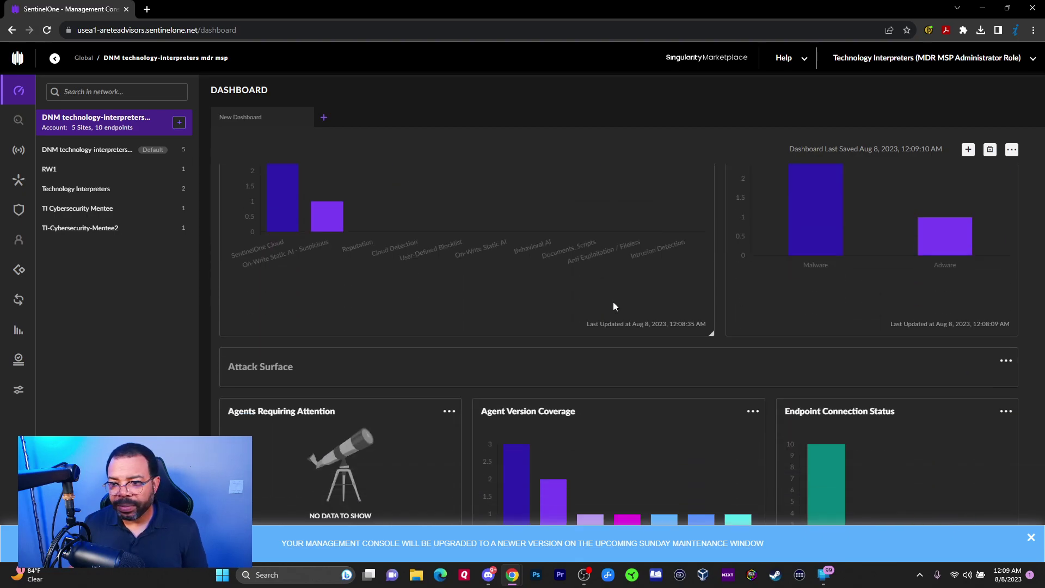
{"action": "left_click", "coordinate": [967, 150]}
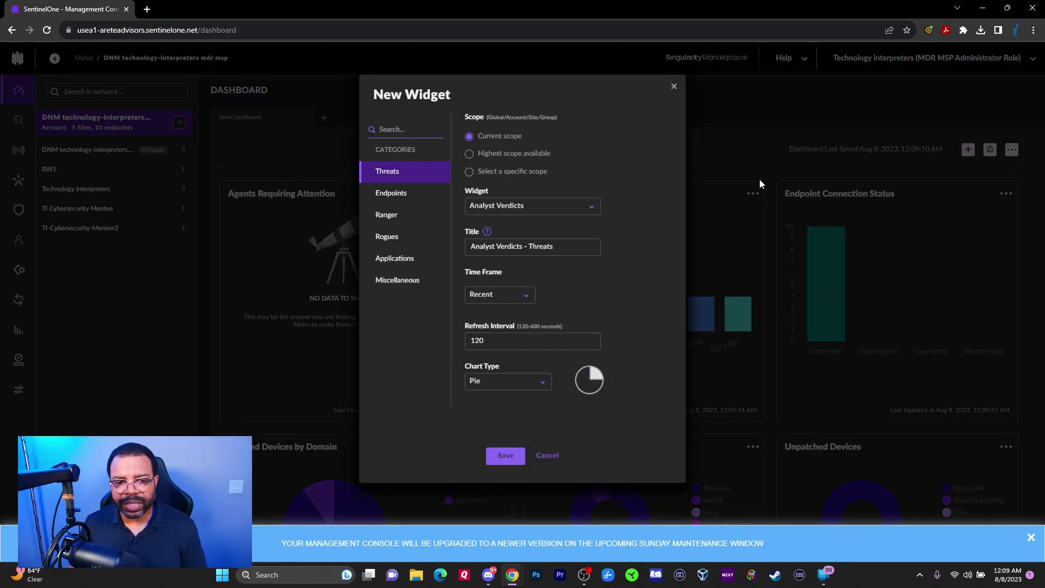
{"action": "left_click", "coordinate": [674, 86]}
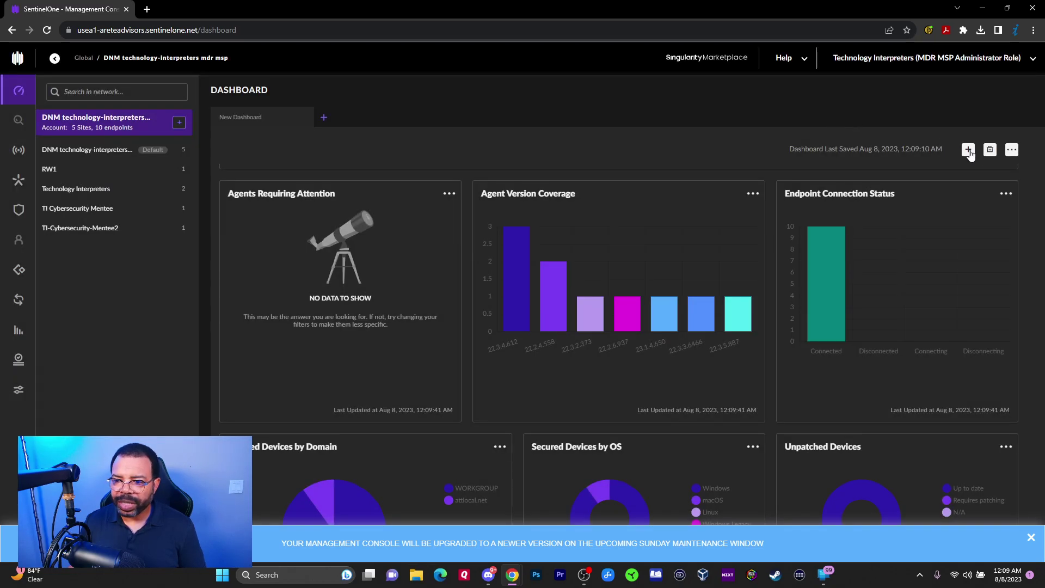
{"action": "left_click", "coordinate": [1011, 154]}
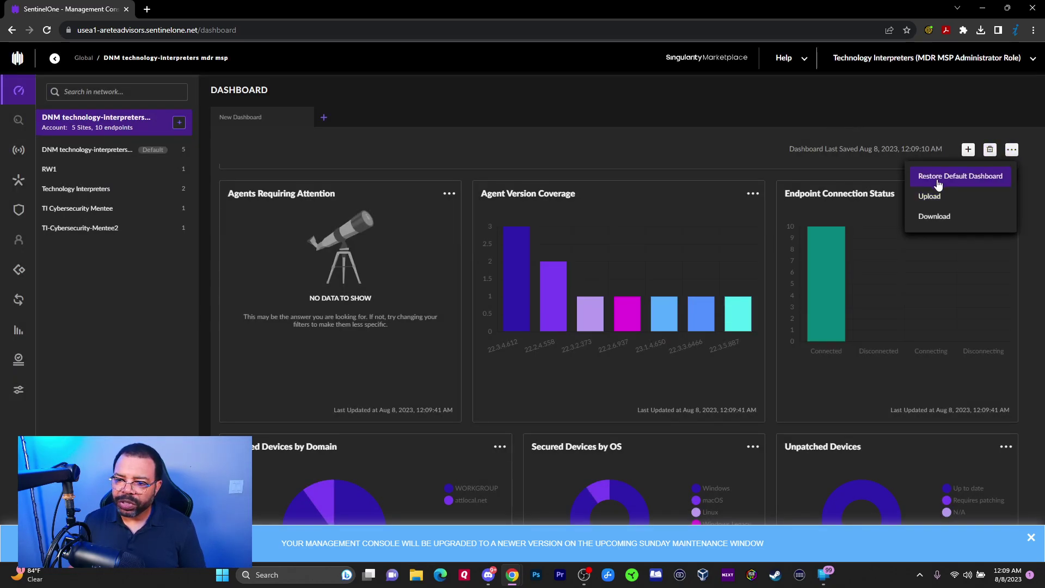
{"action": "left_click", "coordinate": [935, 202]}
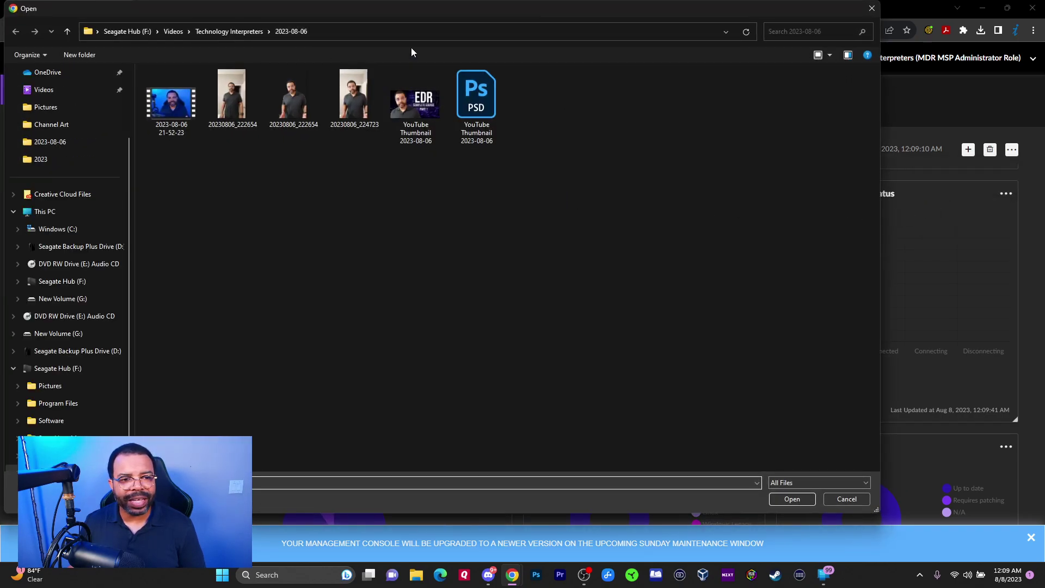
{"action": "left_click", "coordinate": [871, 8]}
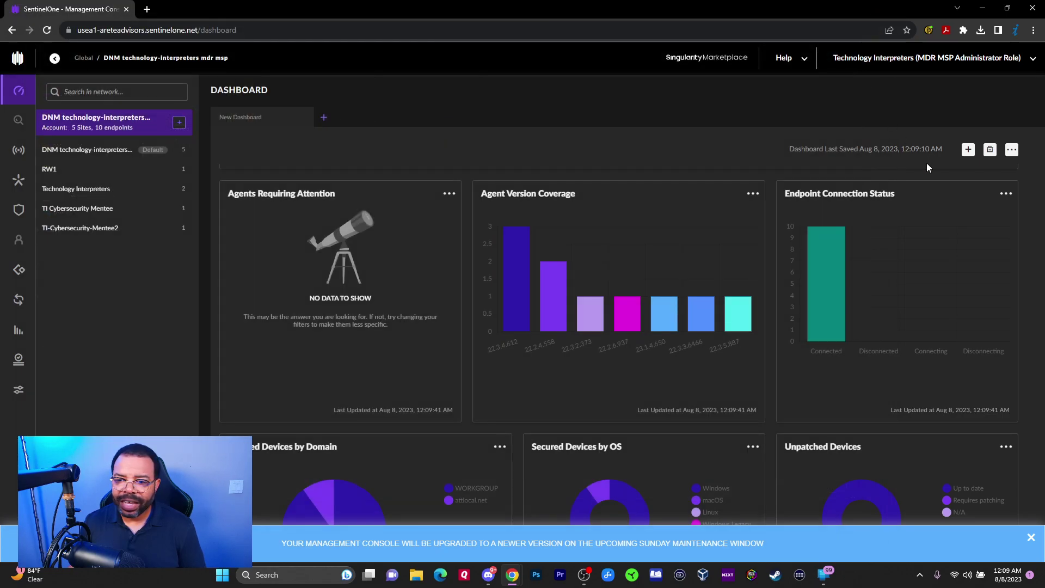
{"action": "left_click", "coordinate": [1012, 151]}
{"action": "left_click", "coordinate": [938, 220]}
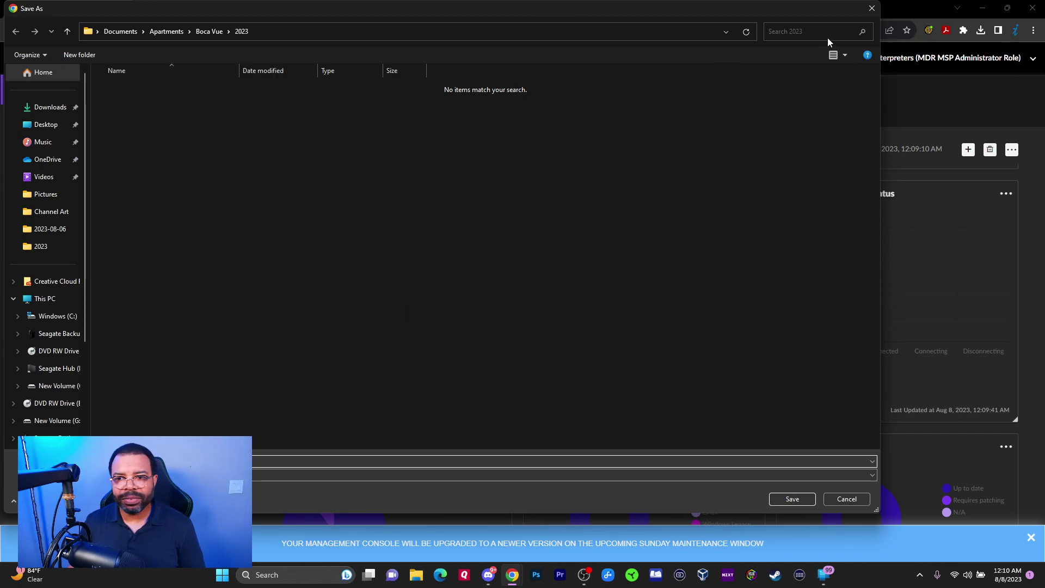
{"action": "left_click", "coordinate": [871, 8]}
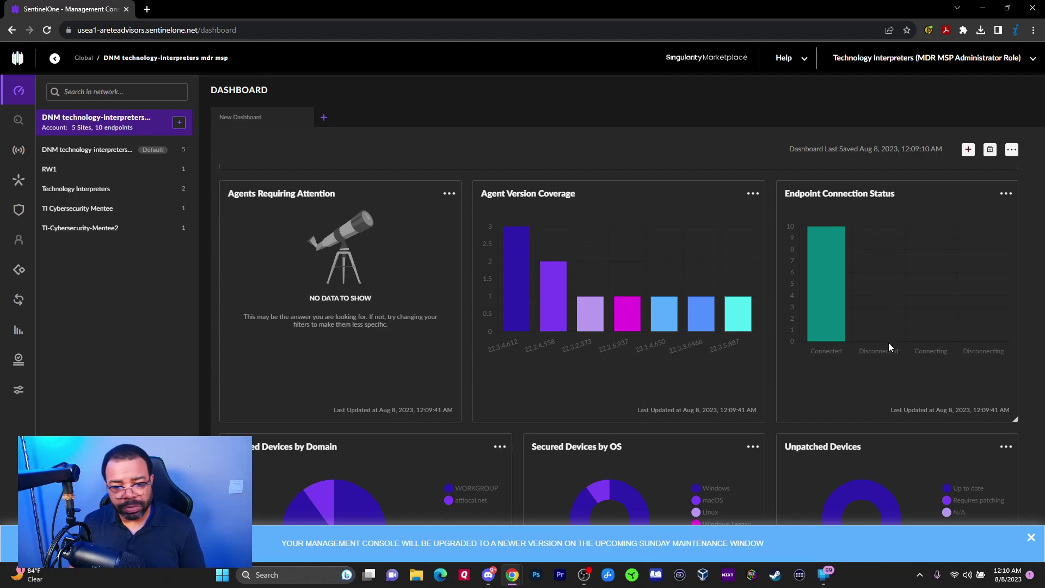
{"action": "scroll", "coordinate": [719, 345], "scroll_direction": "down", "scroll_amount": 2}
{"action": "scroll", "coordinate": [476, 266], "scroll_direction": "up", "scroll_amount": 2}
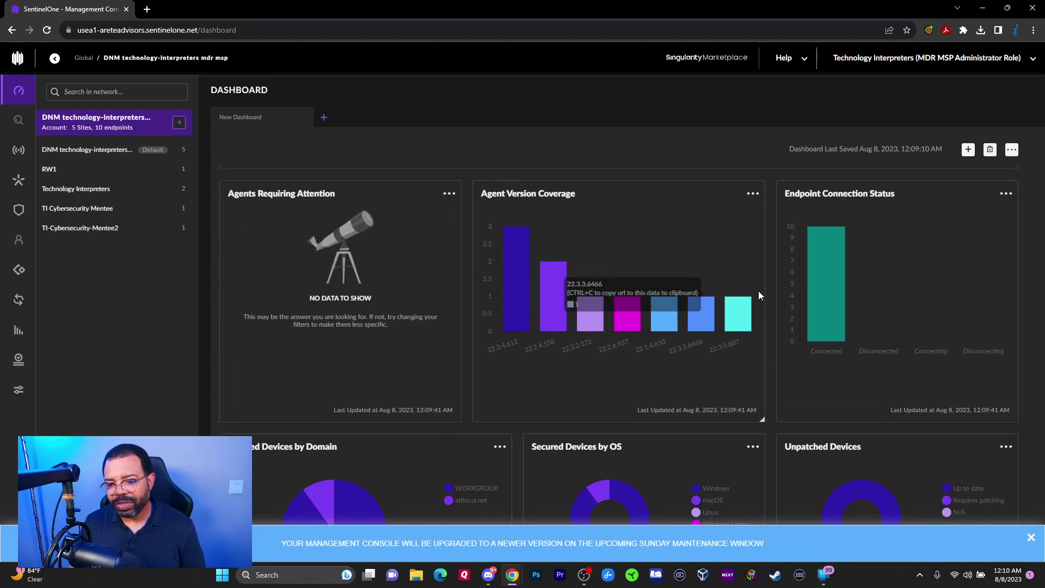